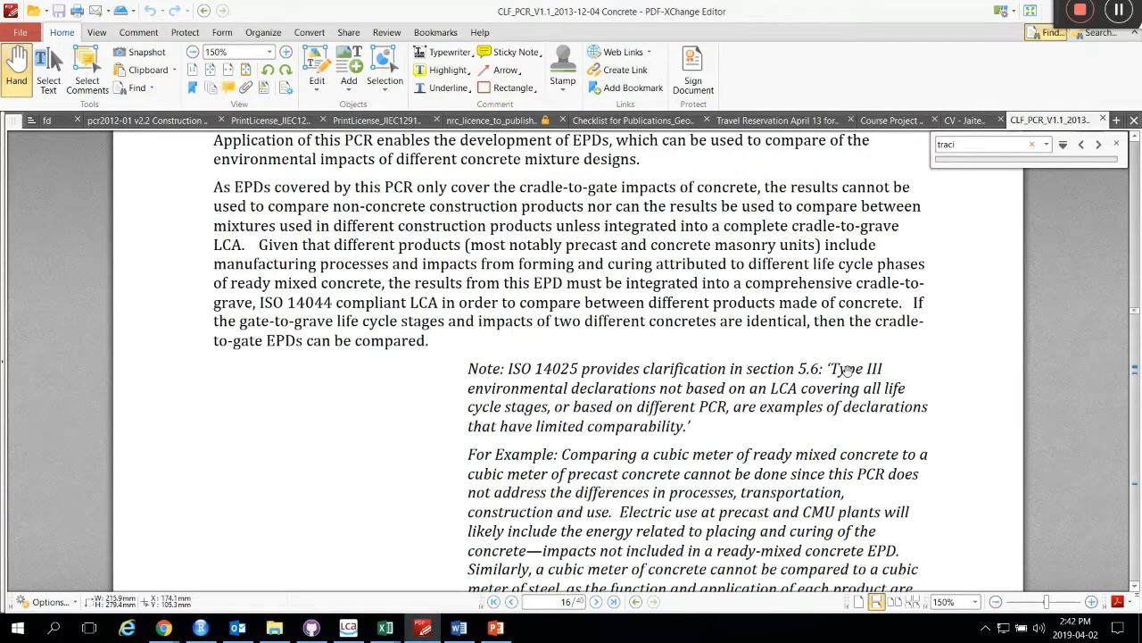
Go to section 3.2 of the concrete PCR and examine its inventory items and life cycle impact assessment categories
scroll(848, 370, "down", 15)
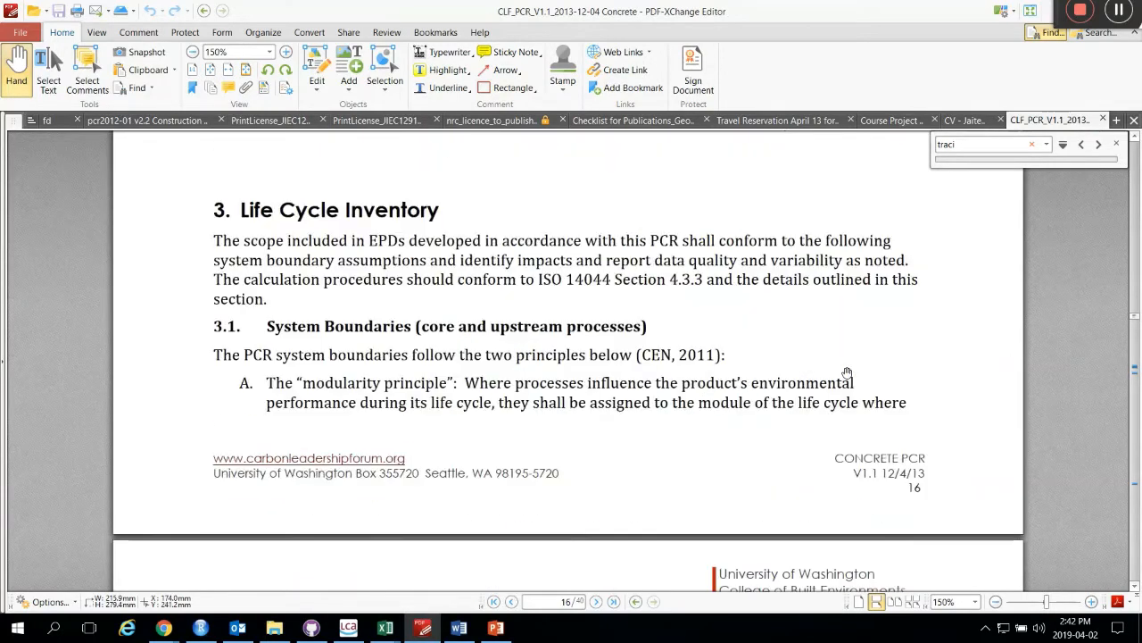
scroll(848, 373, "down", 15)
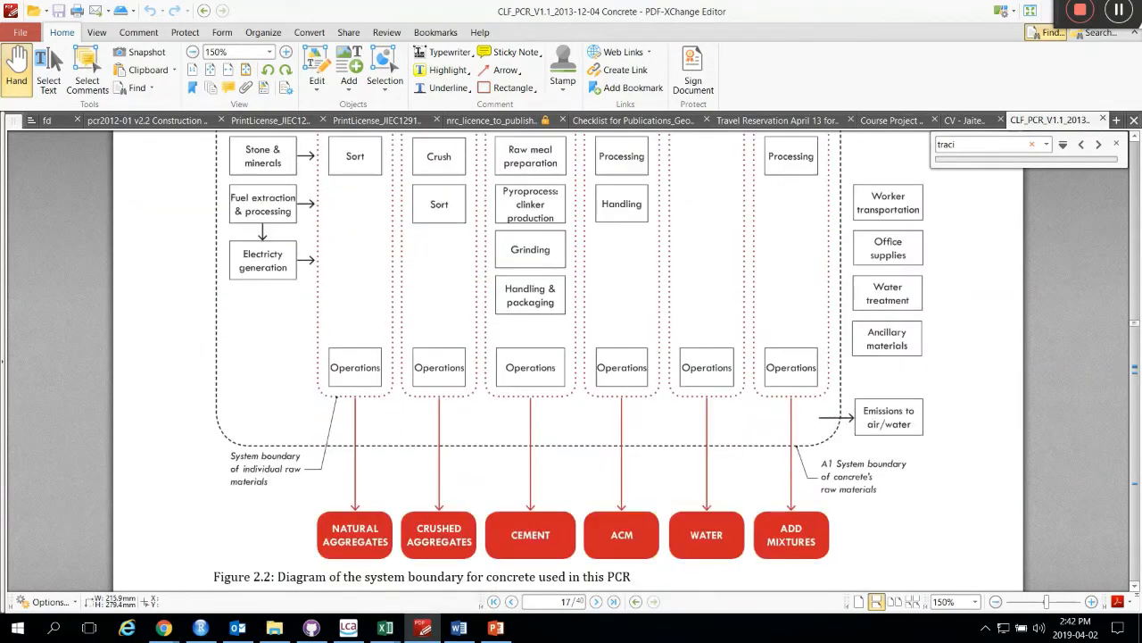
left_click_drag(1135, 325, 1136, 367)
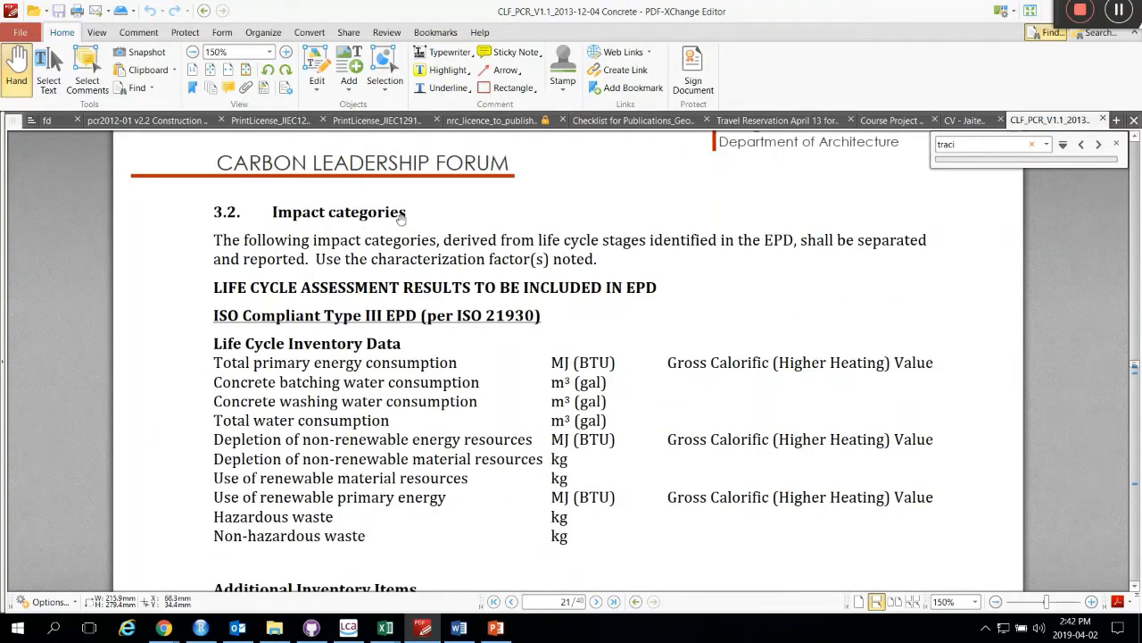
scroll(355, 302, "down", 3)
scroll(354, 302, "down", 4)
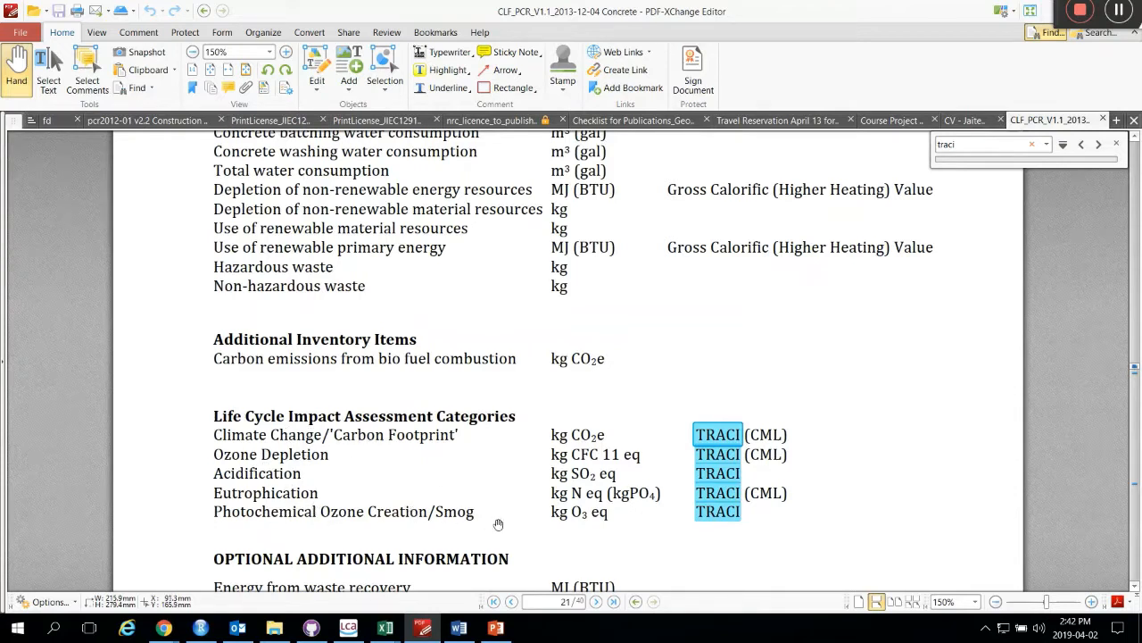
Switch to the Detailed LCA Report Template in Word and review the impact categories and descriptions in Table 4
left_click(455, 632)
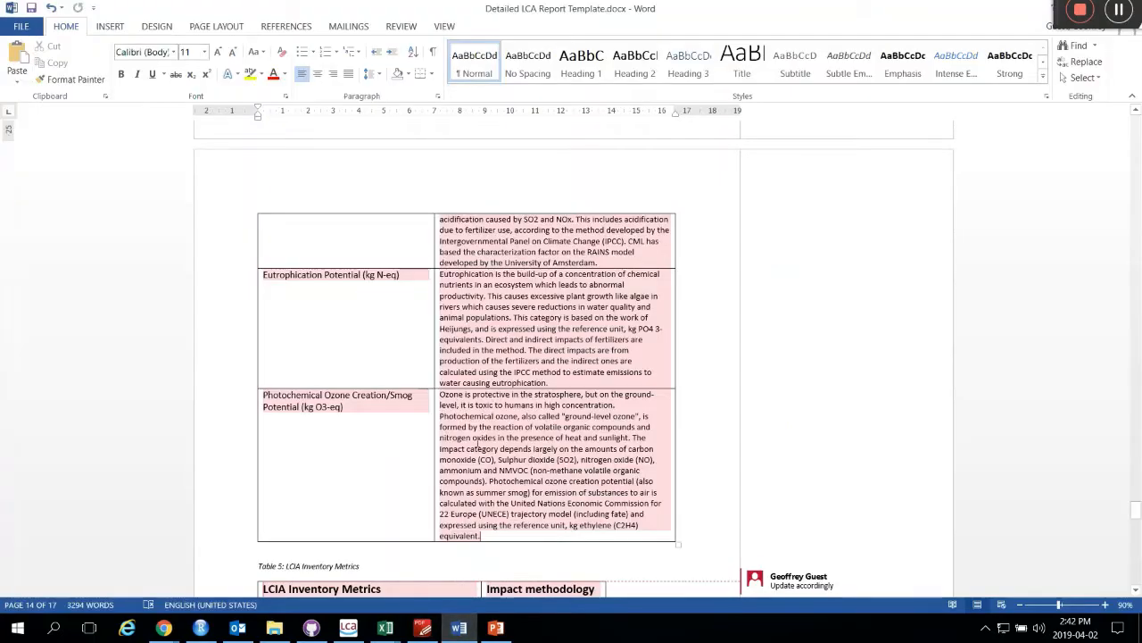
scroll(500, 431, "up", 5)
scroll(501, 431, "up", 4)
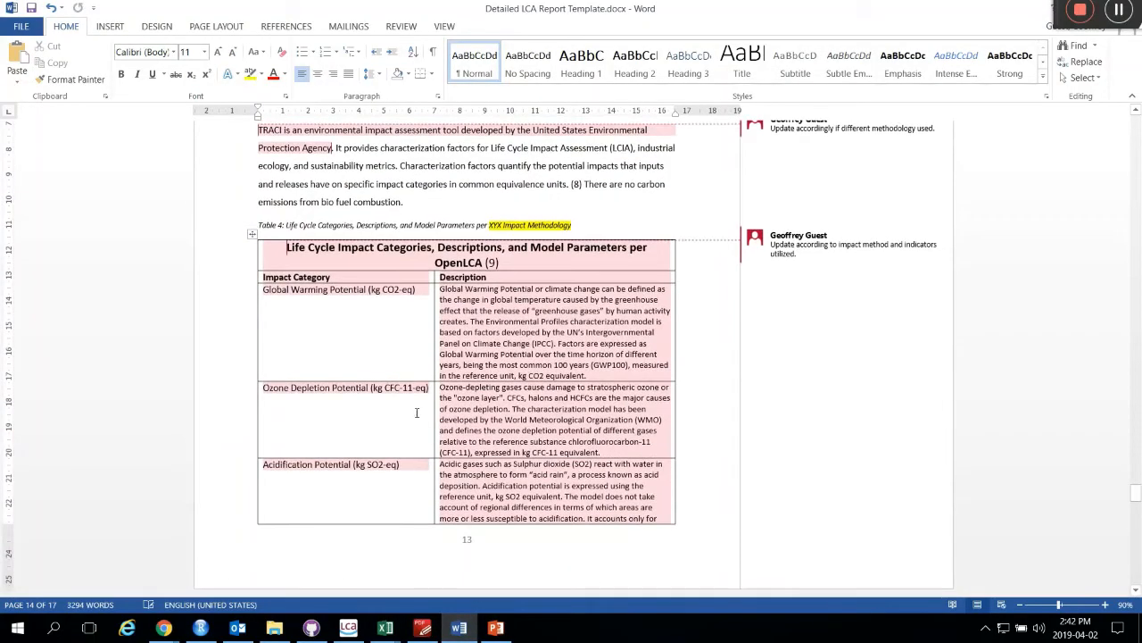
scroll(505, 498, "down", 2)
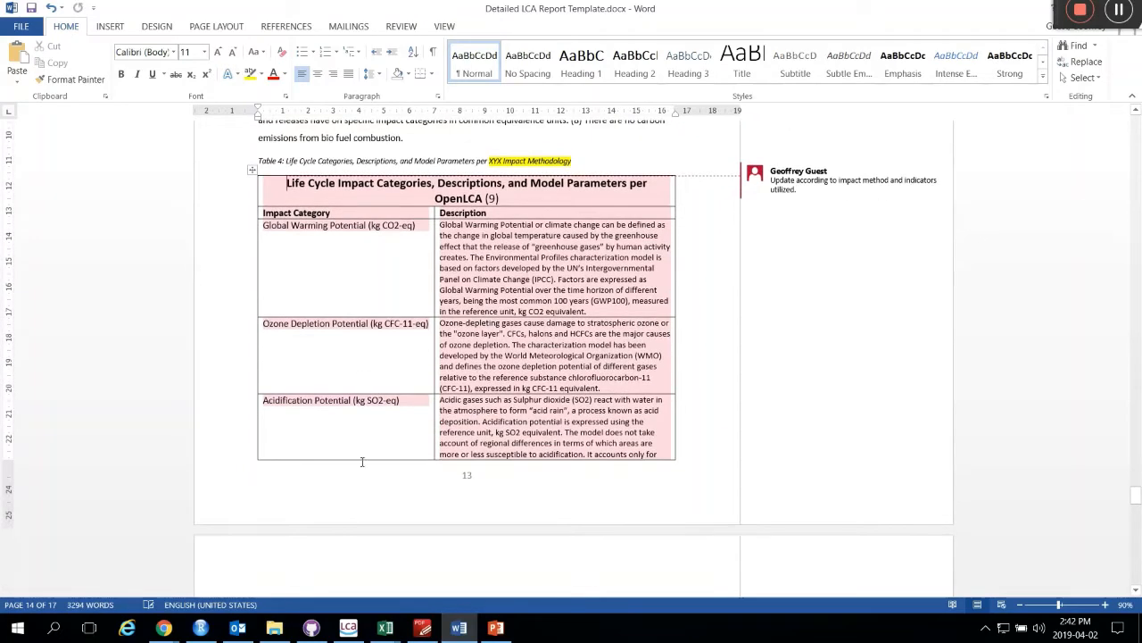
Switch to the EPA's TRACI page in Chrome and review its impact categories, download, user manual and resources sections
left_click(163, 627)
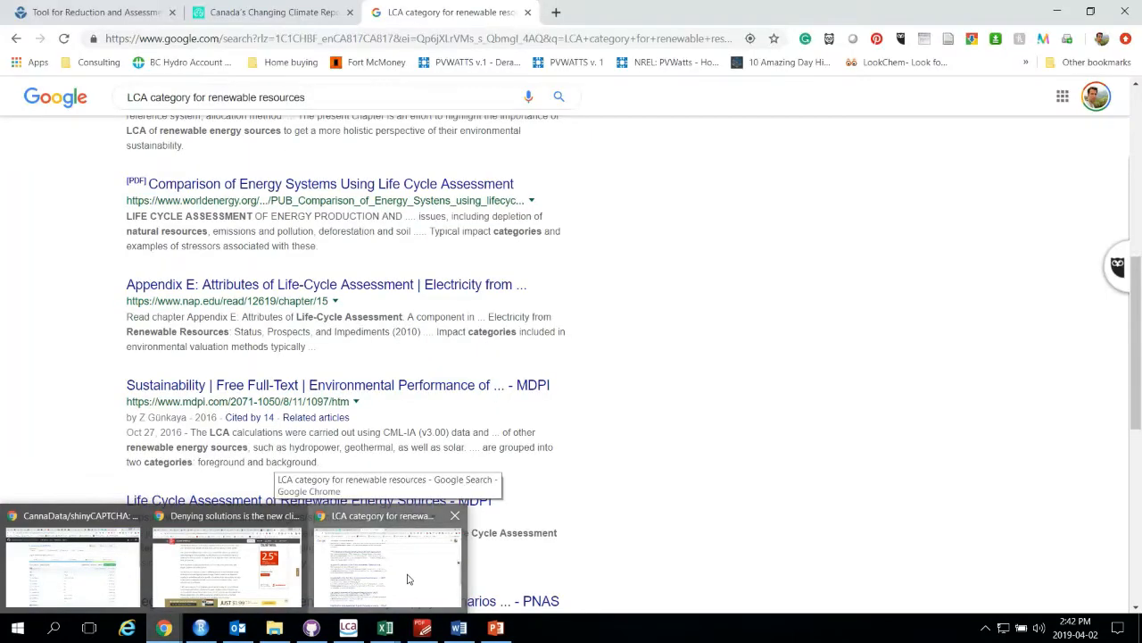
left_click(408, 579)
left_click(134, 13)
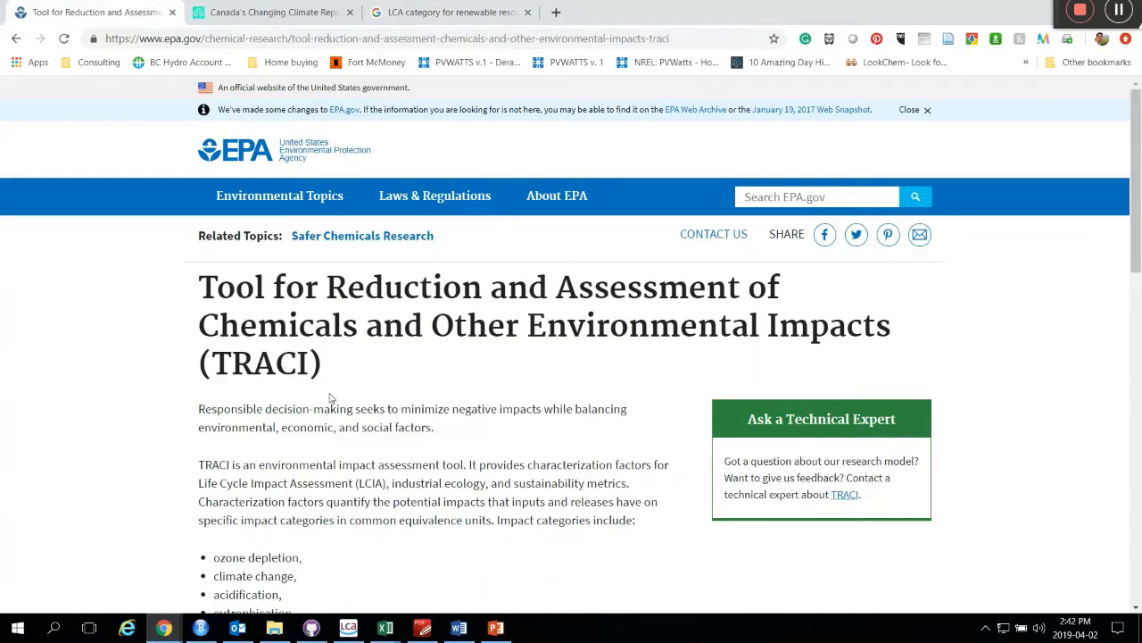
double_click(245, 370)
scroll(238, 379, "down", 3)
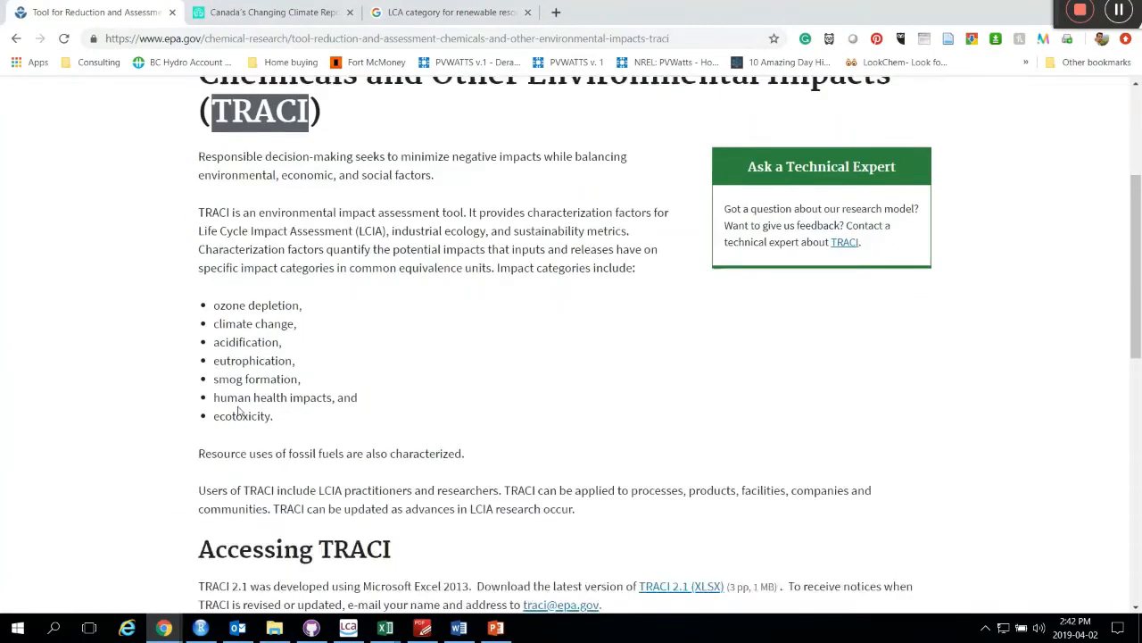
scroll(238, 380, "up", 3)
scroll(299, 509, "down", 7)
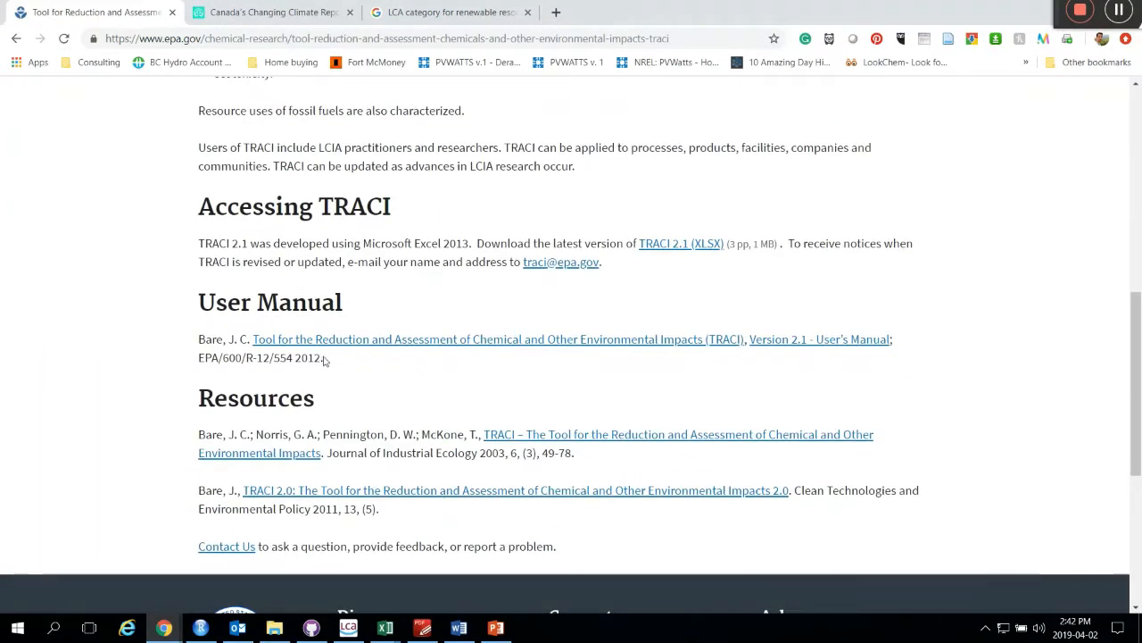
scroll(345, 446, "up", 7)
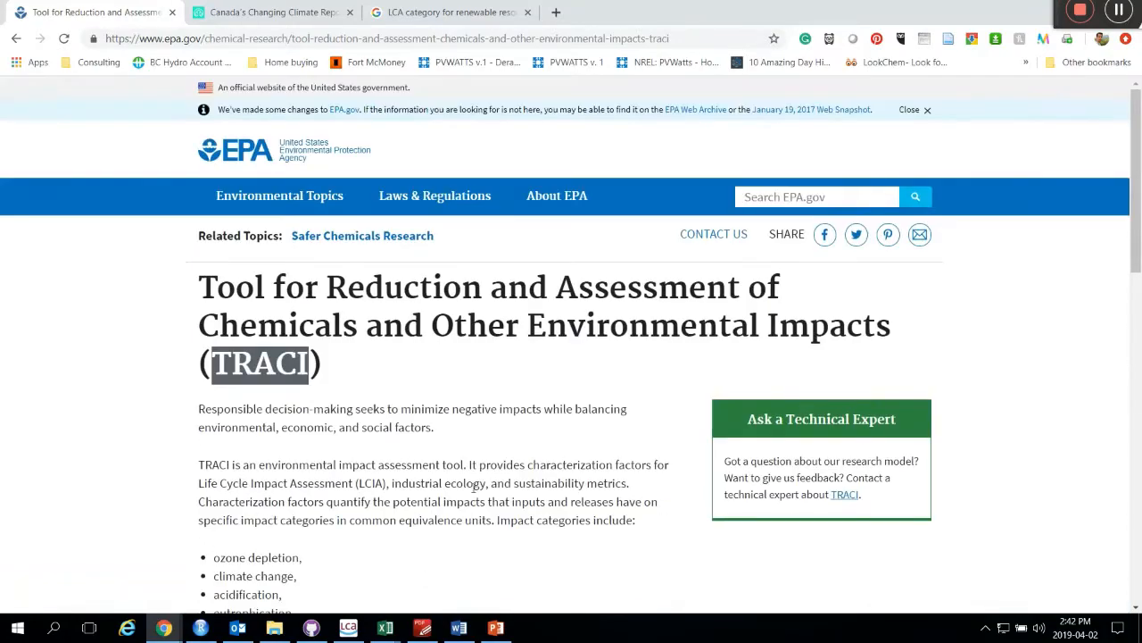
Minimize the browser and the Word report template, and return to the Life Cycle Inventory Data list in the concrete PCR
double_click(956, 12)
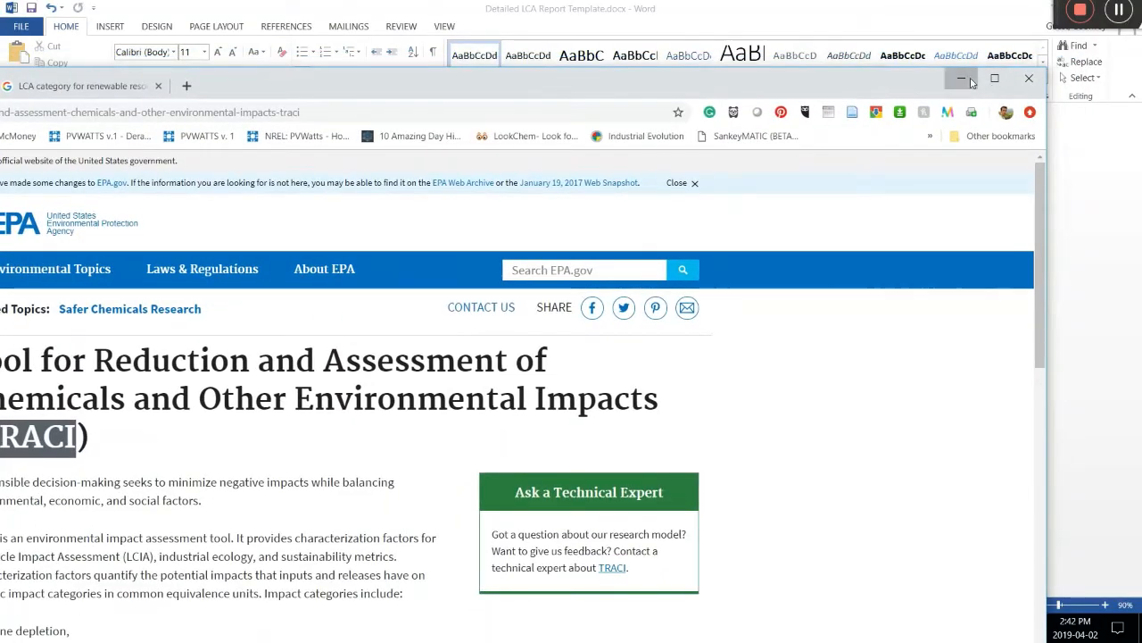
left_click(962, 78)
scroll(571, 393, "up", 3)
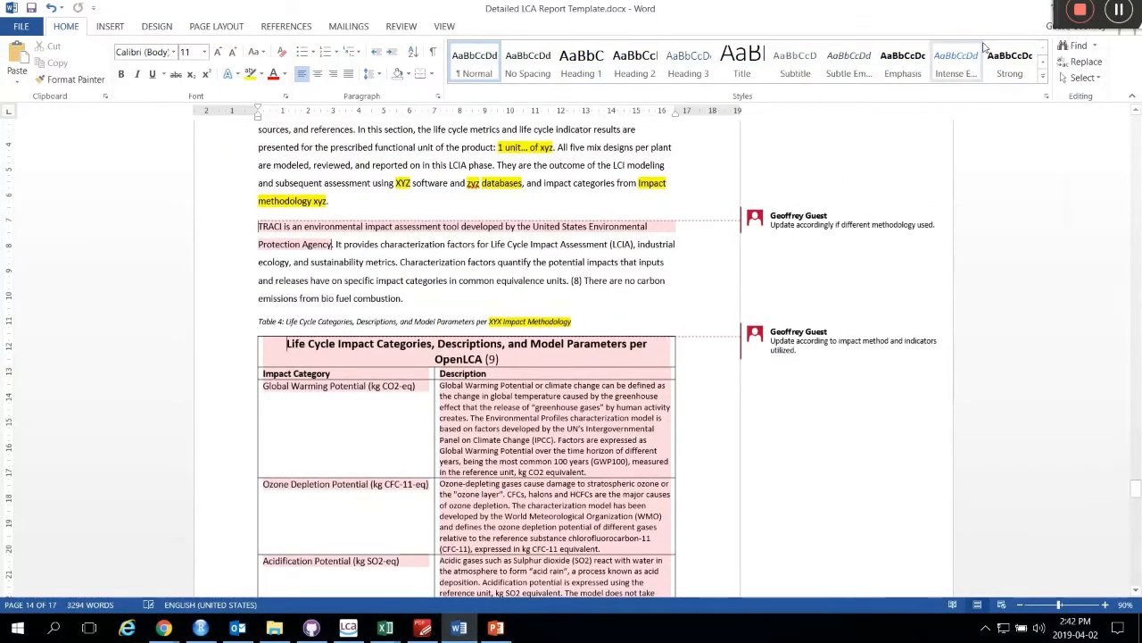
left_click_drag(1026, 8, 977, 88)
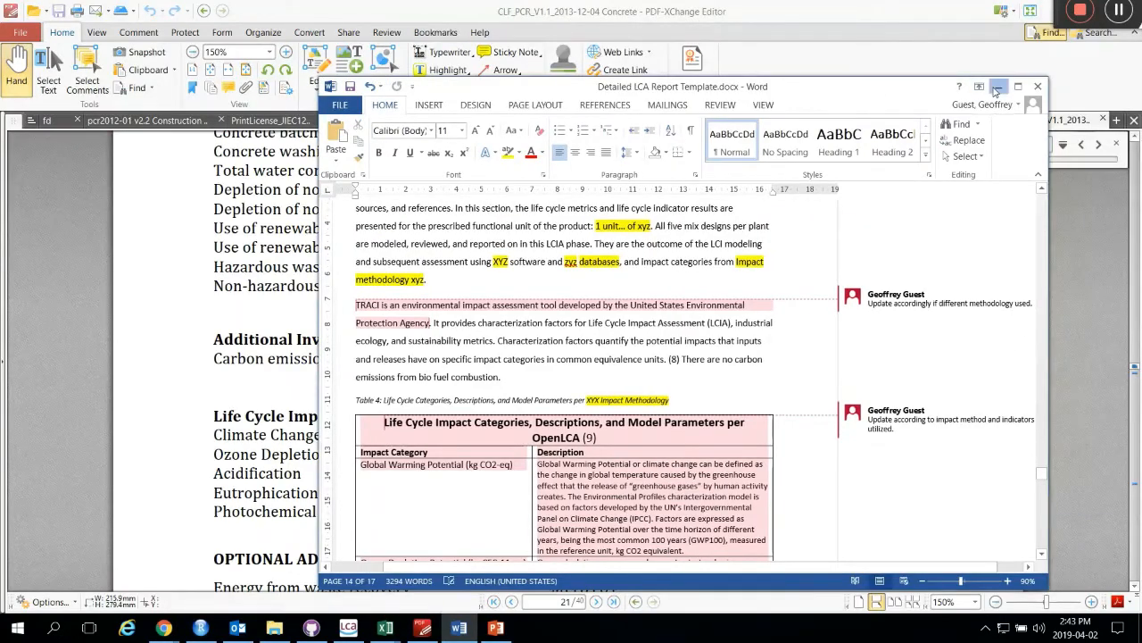
left_click(998, 87)
scroll(480, 222, "up", 1)
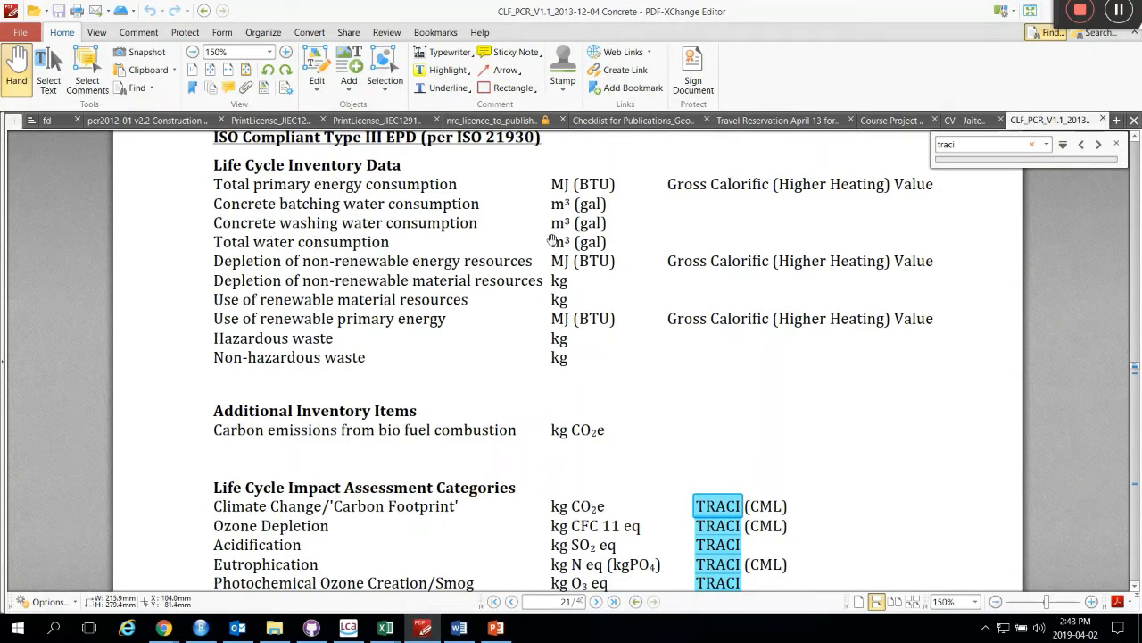
Reopen the Word report template at Table 5 and highlight "renewable material resources" among the LCIA inventory metrics
left_click(459, 628)
scroll(511, 497, "down", 10)
scroll(510, 497, "down", 10)
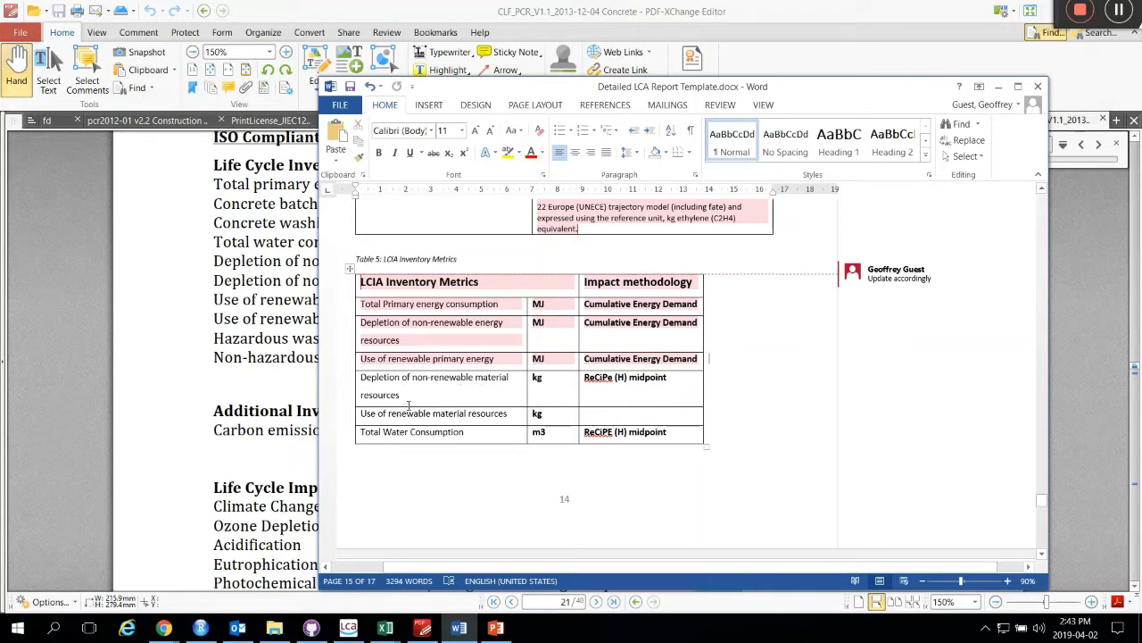
left_click(644, 395)
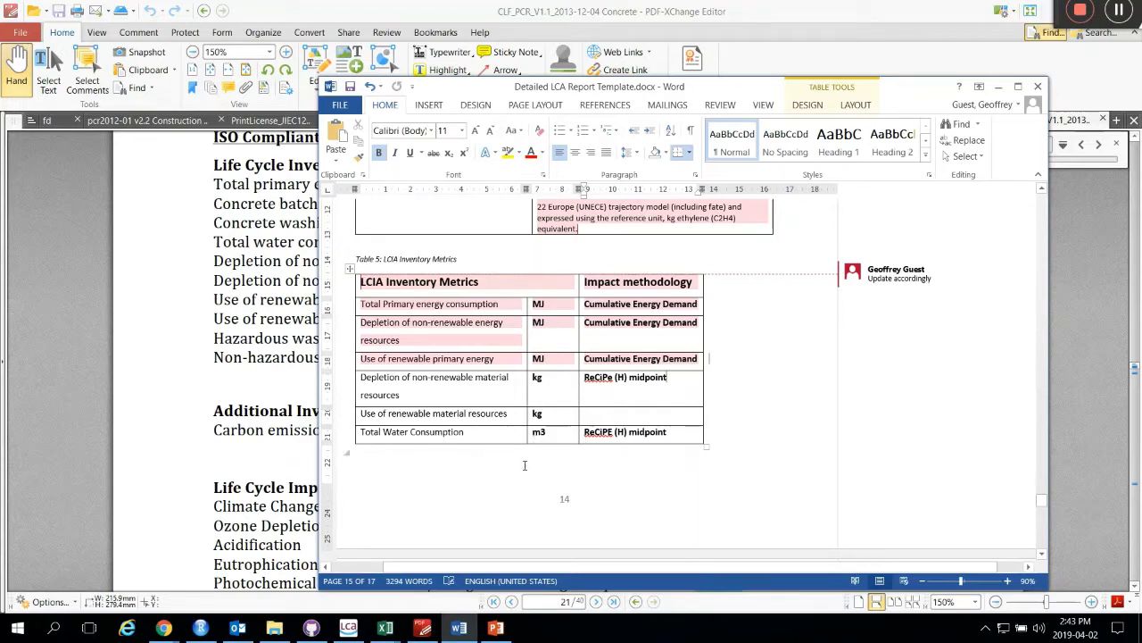
left_click_drag(388, 413, 500, 415)
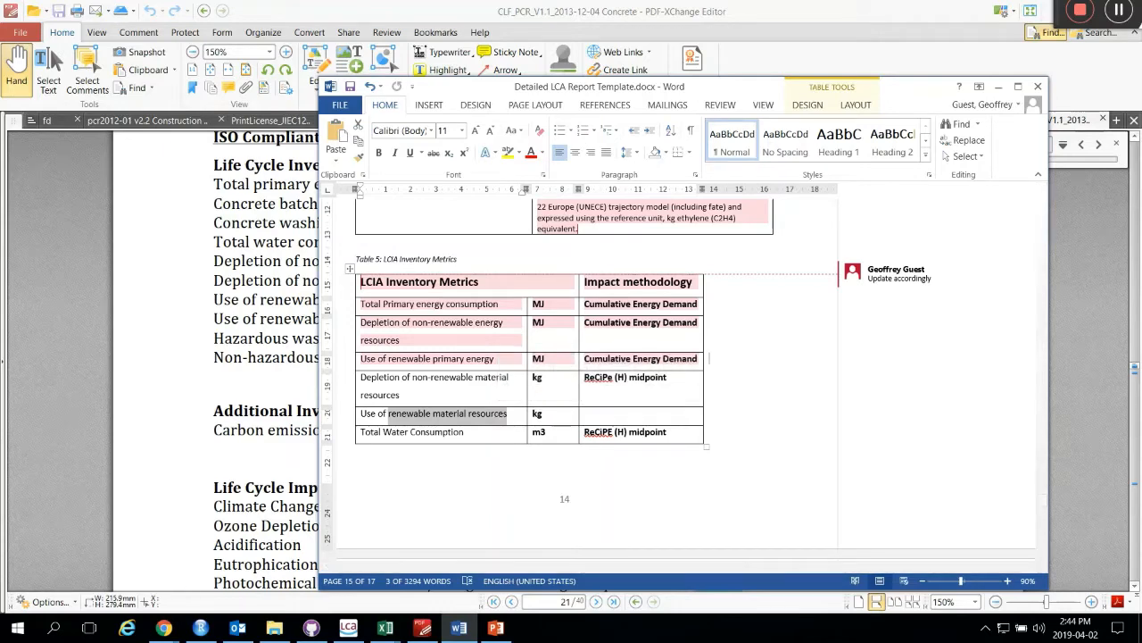
Switch to the steel production quick analysis workbook in Excel, maximize it, and examine the Inventory sheet's input flows up to the biotic wood resources
key("alt+Tab")
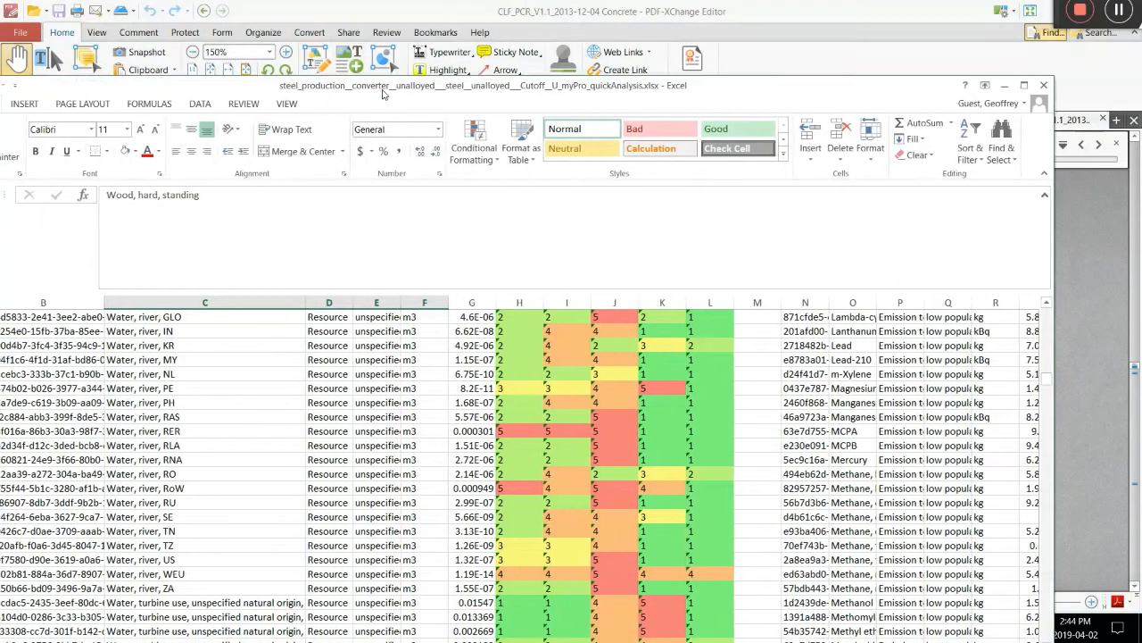
double_click(382, 89)
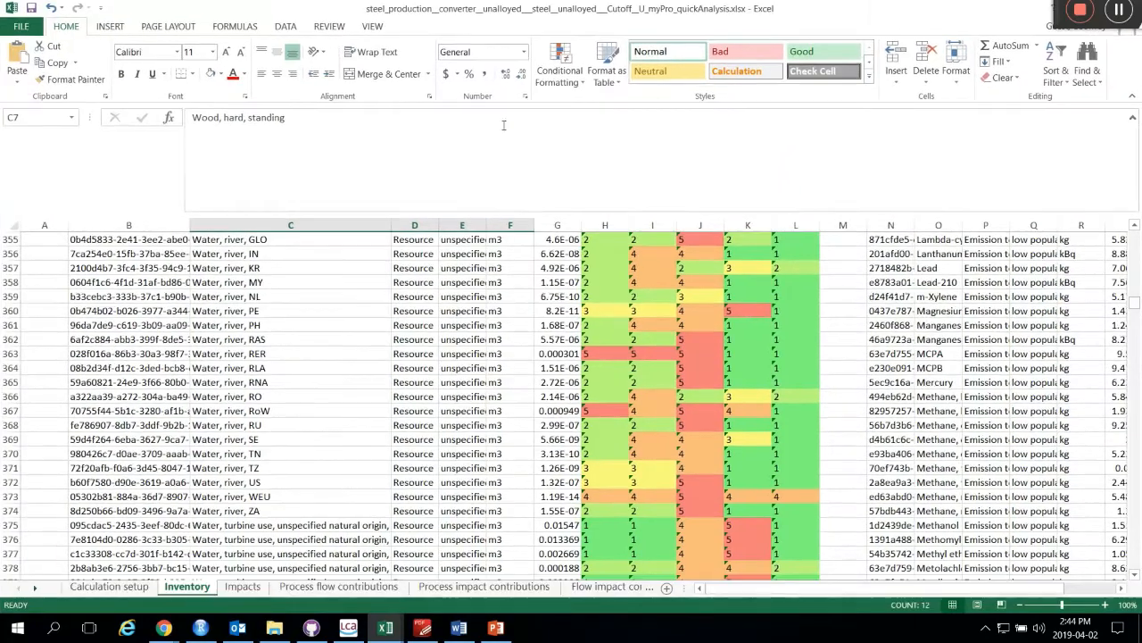
scroll(229, 467, "up", 10)
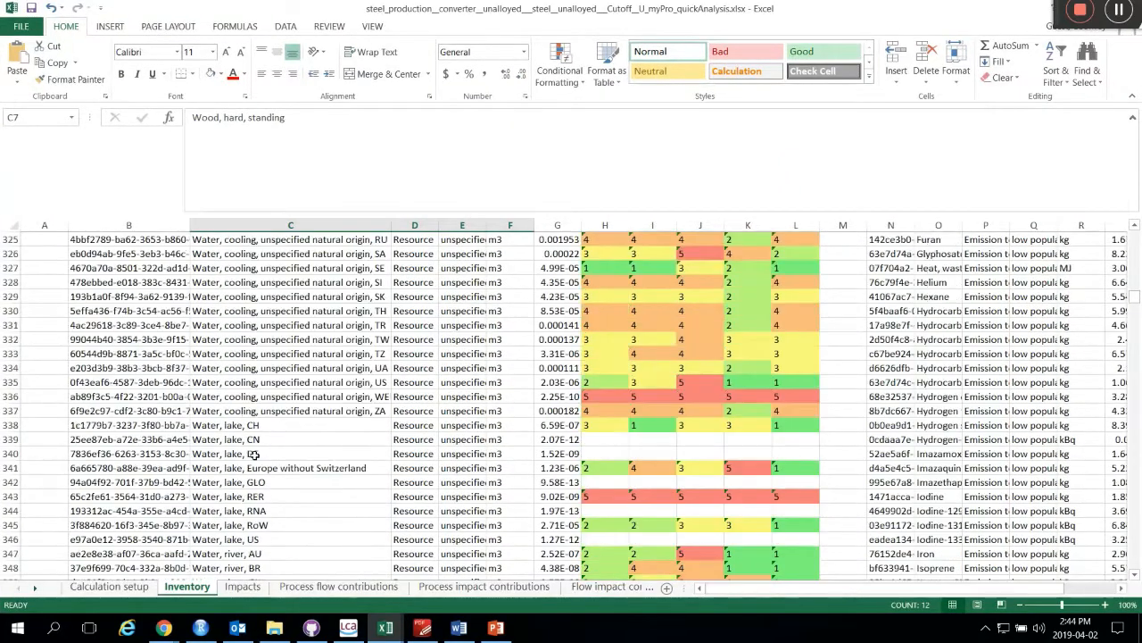
scroll(254, 455, "up", 20)
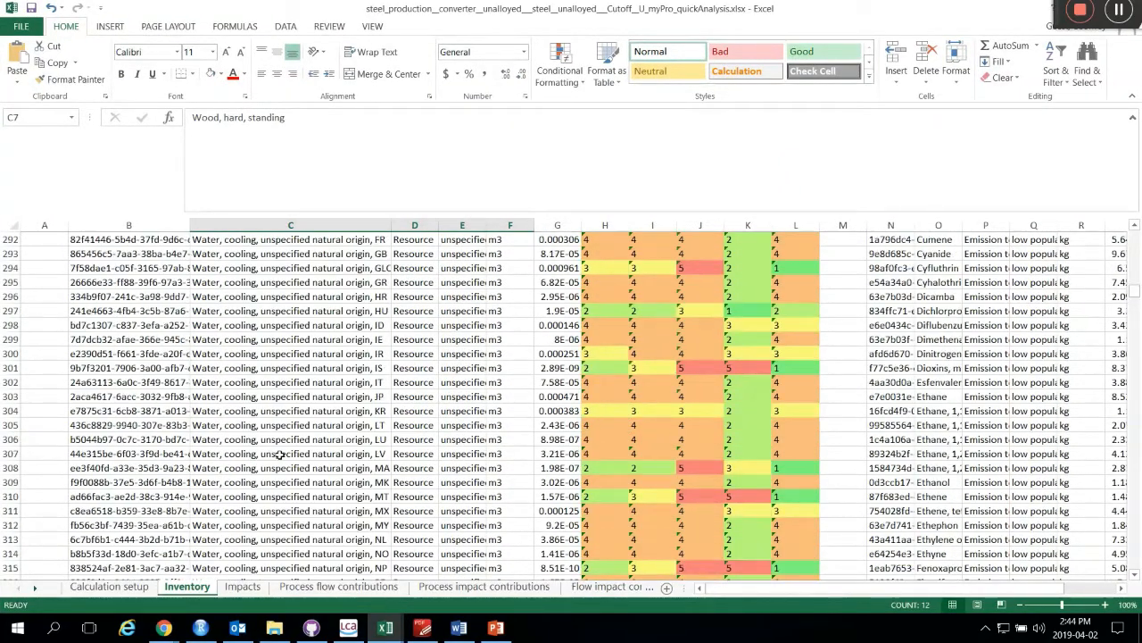
scroll(257, 411, "up", 20)
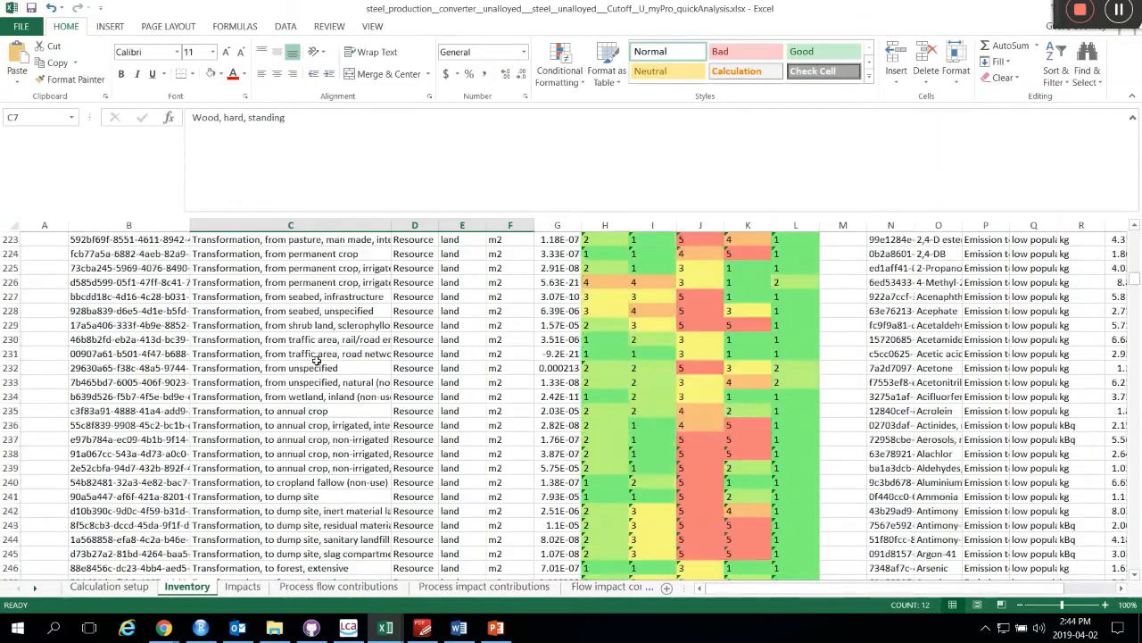
scroll(316, 359, "up", 15)
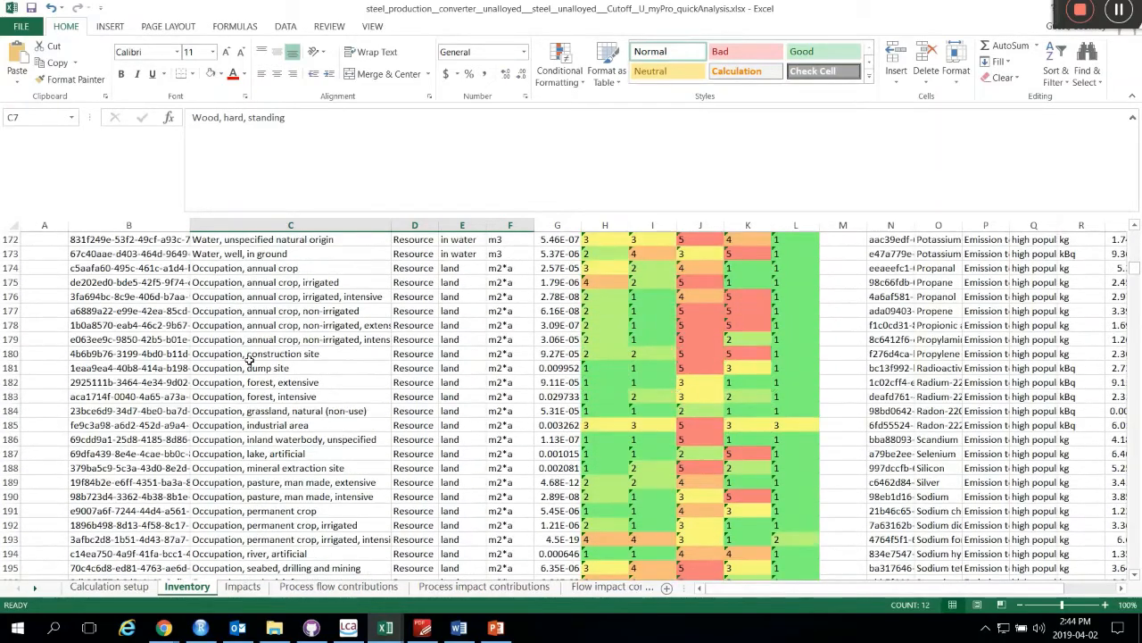
scroll(250, 358, "up", 20)
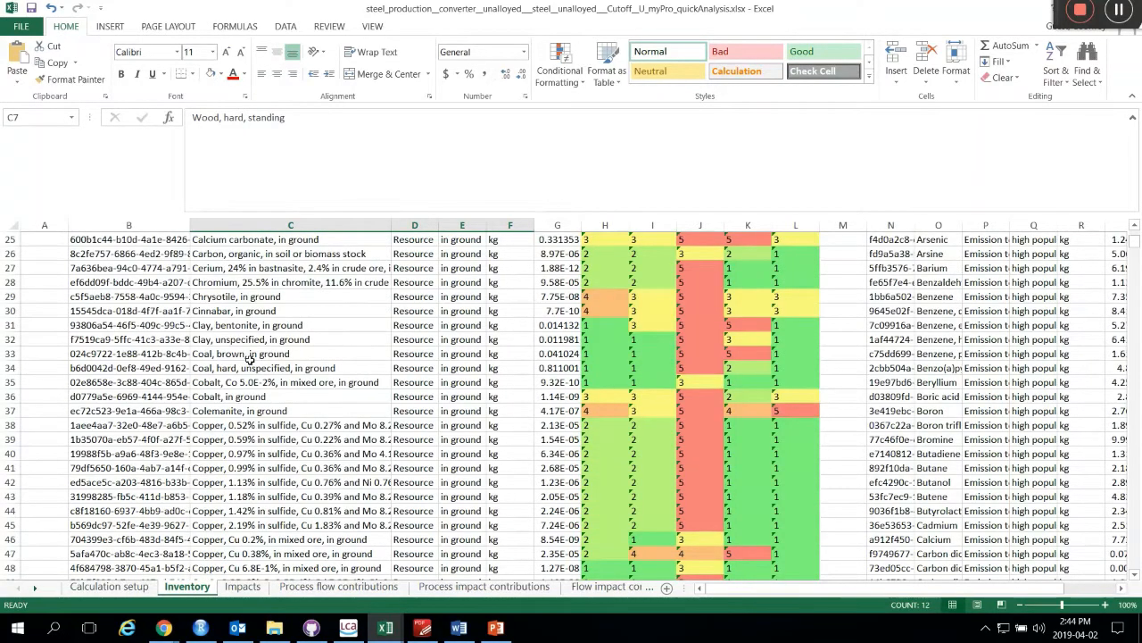
scroll(251, 358, "up", 3)
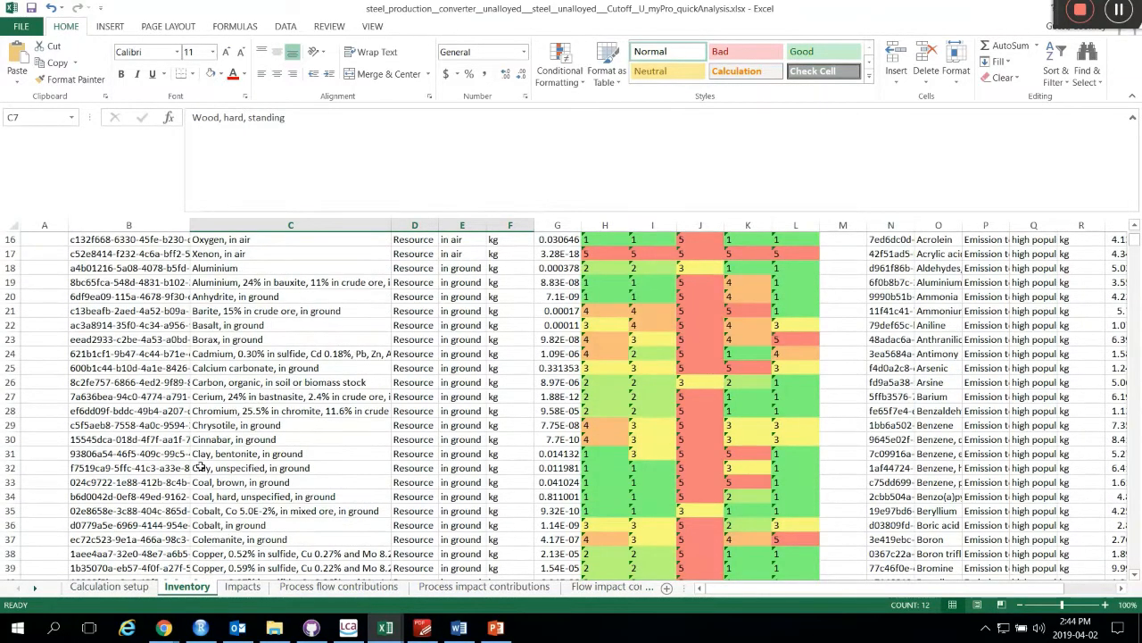
scroll(228, 499, "up", 5)
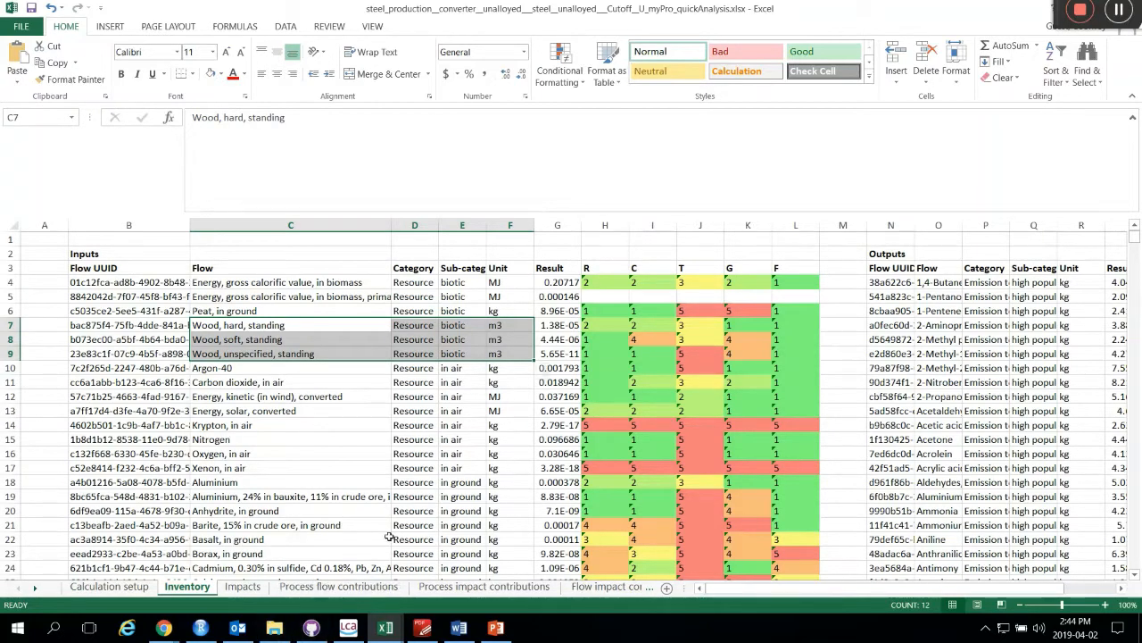
In openLCA, open the calculation setup for the unalloyed steel converter product system and set the impact assessment method to Cumulative Energy Demand
left_click(350, 627)
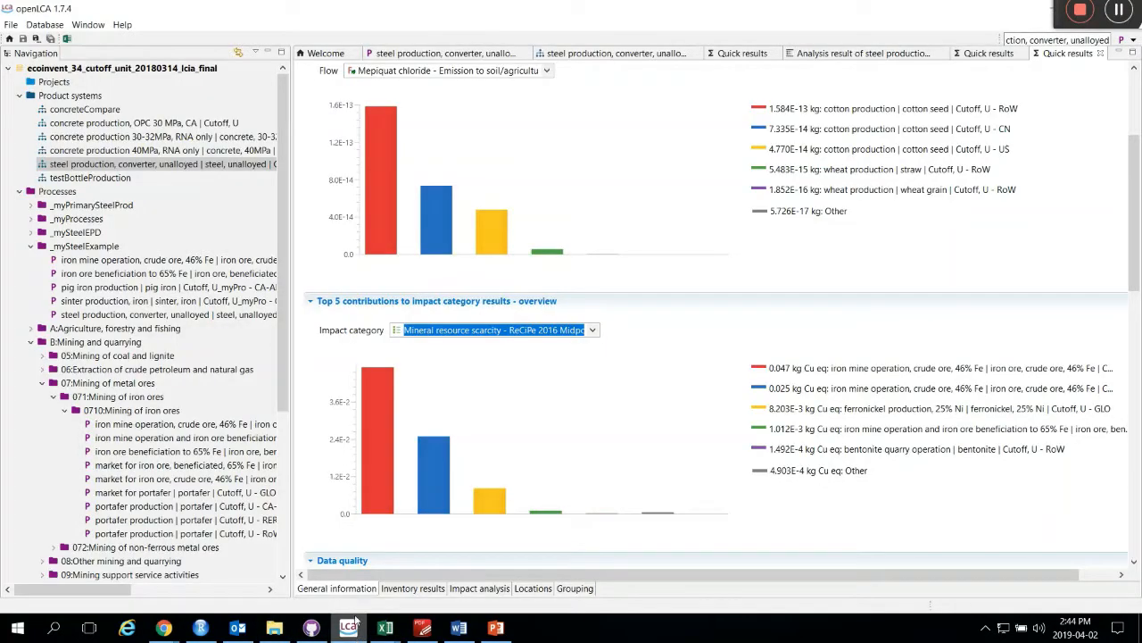
left_click(616, 54)
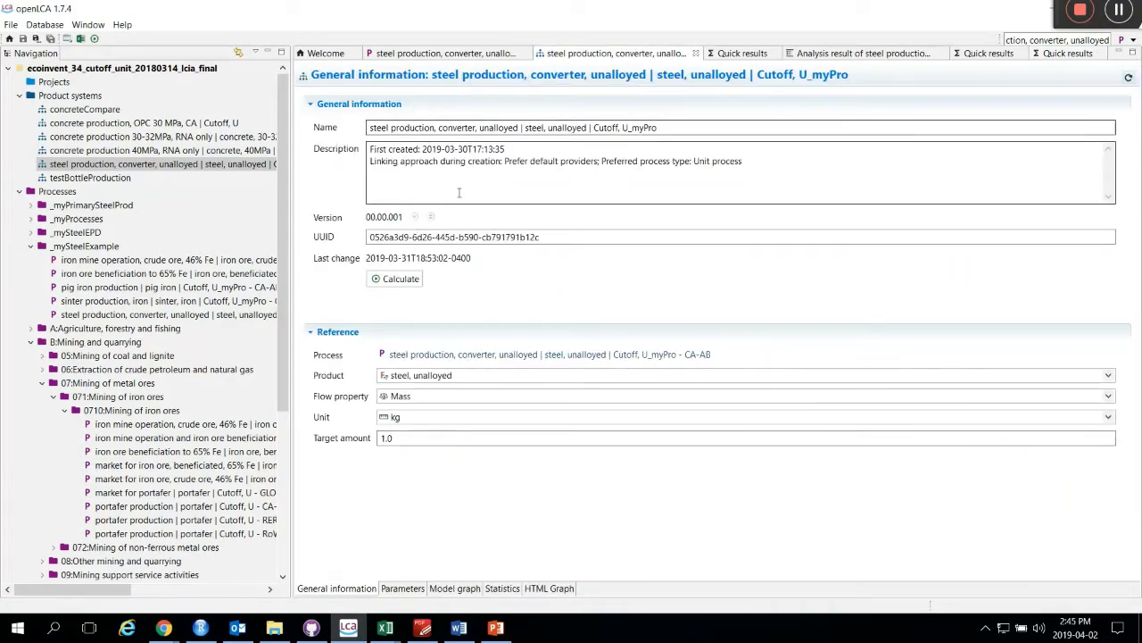
left_click(400, 279)
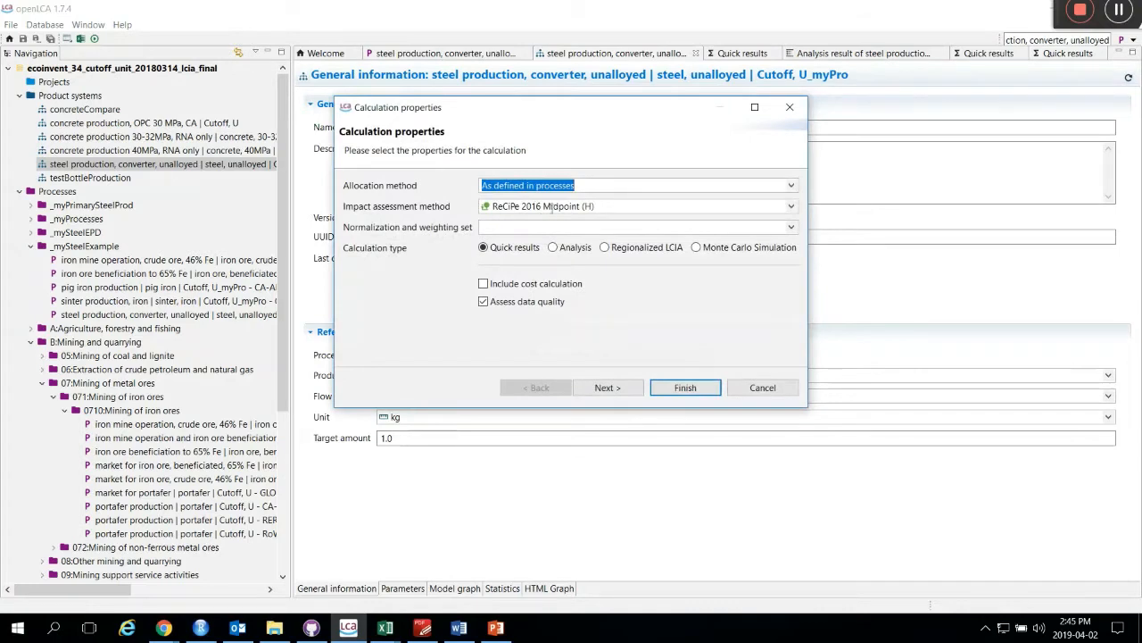
left_click(550, 206)
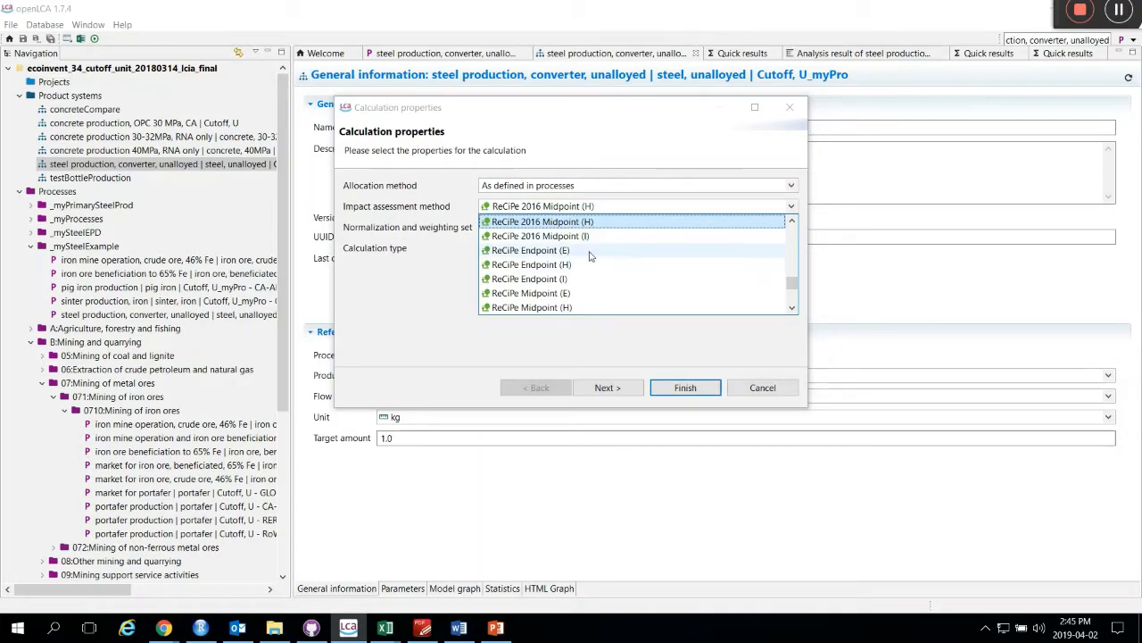
scroll(681, 275, "up", 4)
scroll(686, 274, "up", 5)
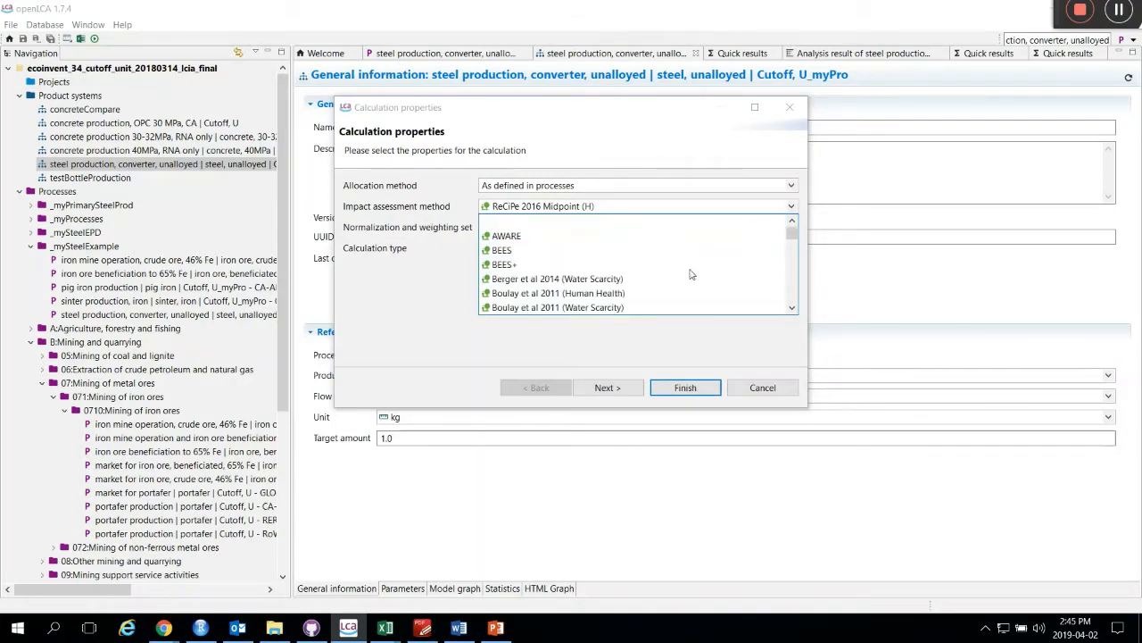
scroll(690, 274, "down", 4)
scroll(625, 276, "up", 2)
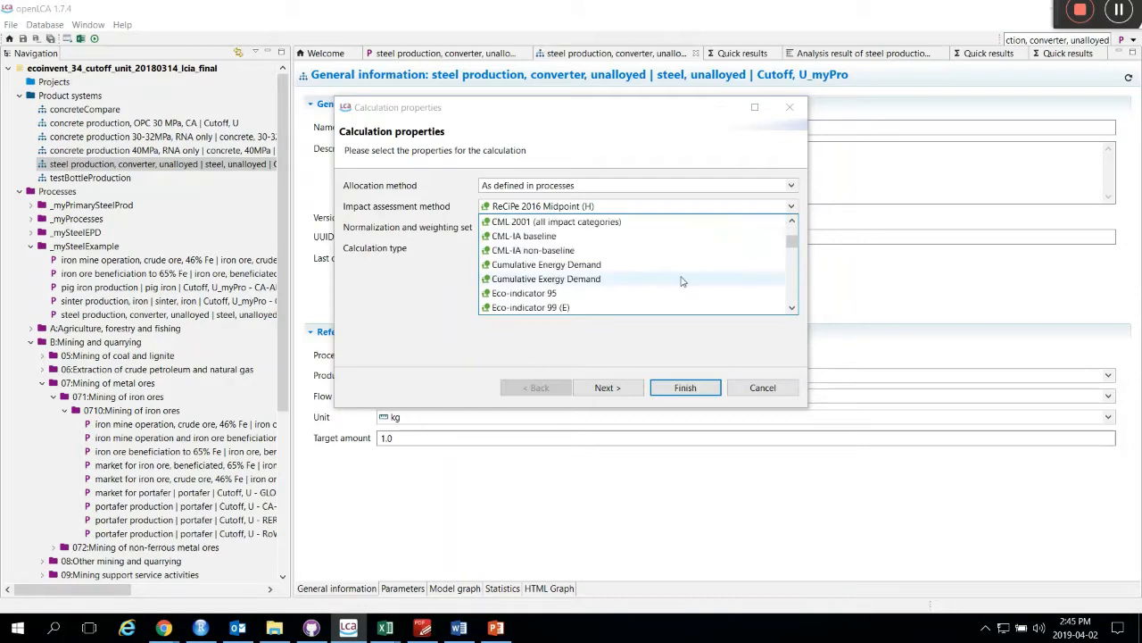
left_click(557, 266)
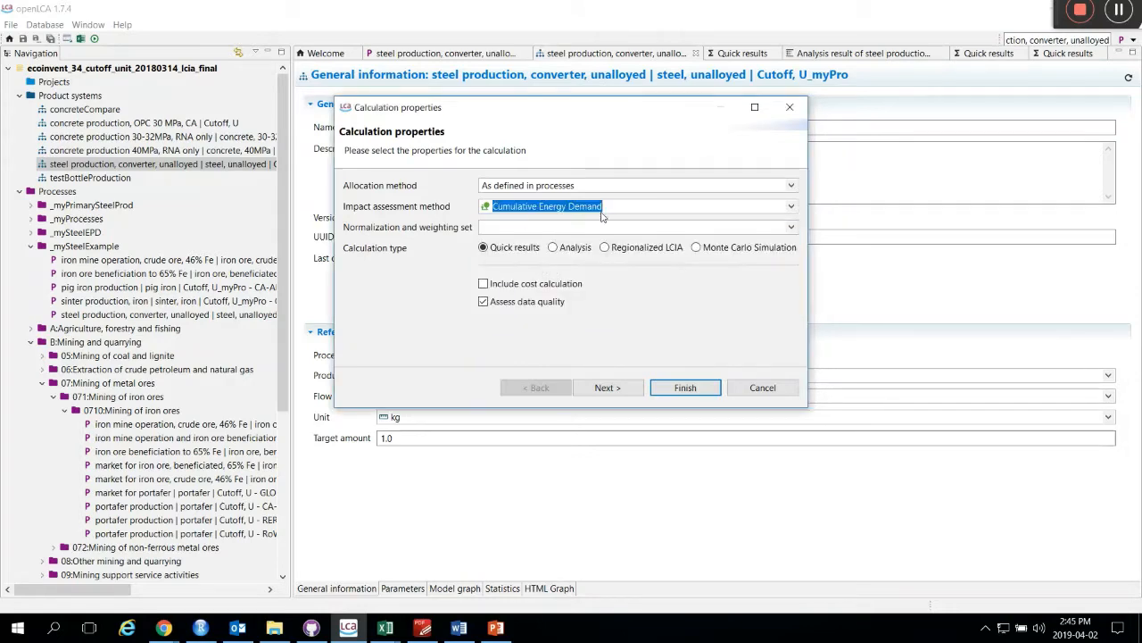
Cancel the calculation setup and list the impact categories in the existing Cumulative Energy Demand quick results
left_click(755, 389)
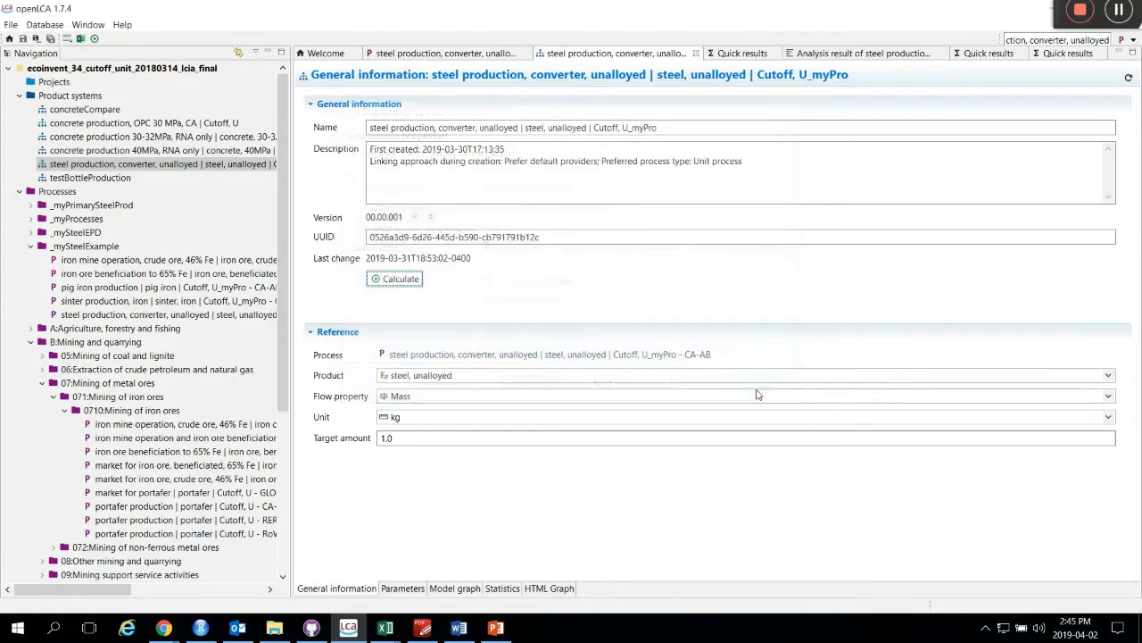
left_click(983, 55)
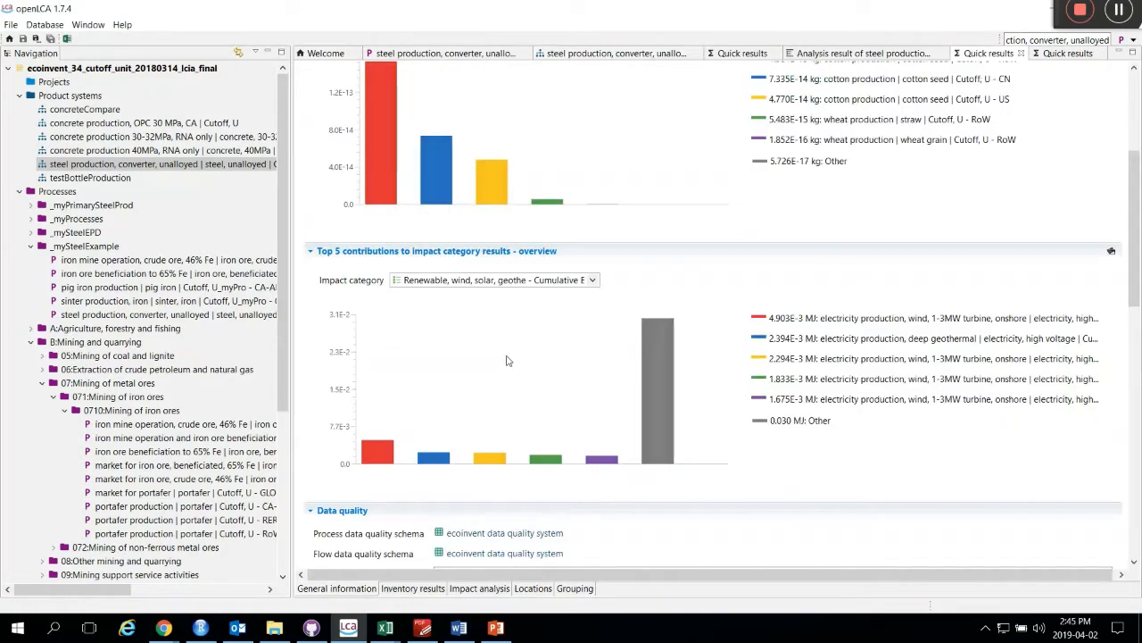
scroll(569, 322, "down", 5)
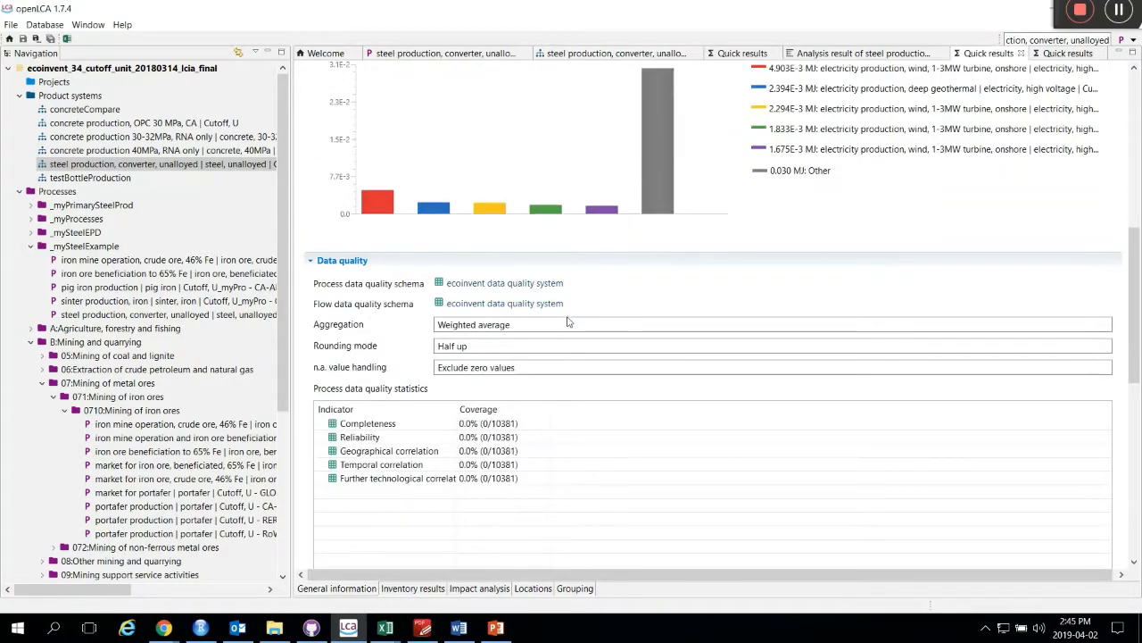
scroll(569, 321, "up", 4)
scroll(570, 322, "up", 1)
left_click(593, 282)
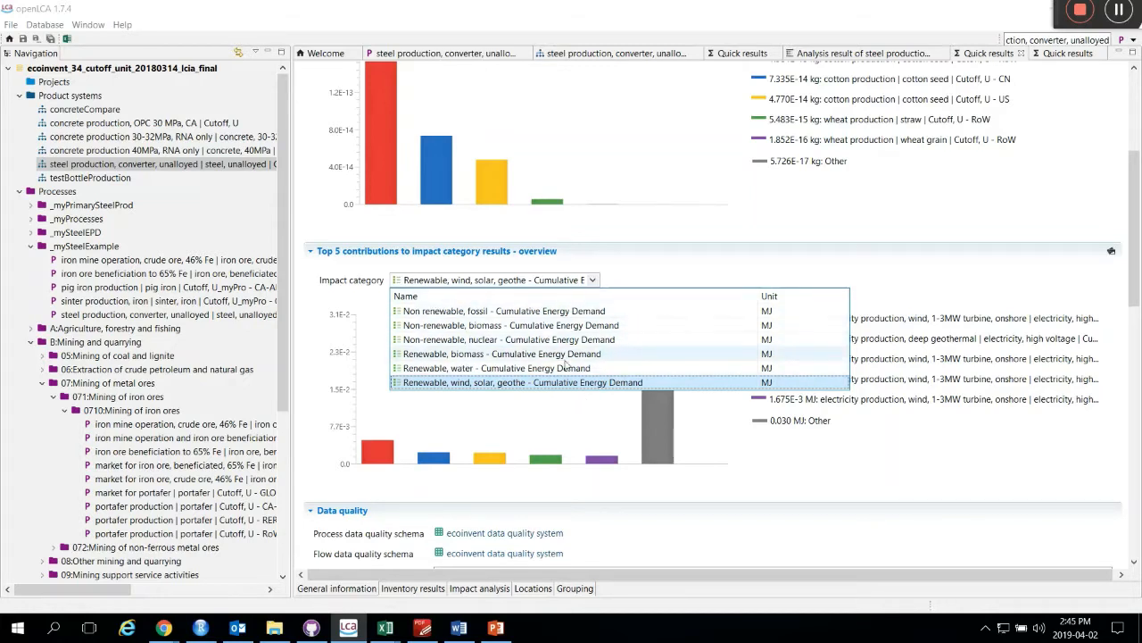
Bring up the ReCiPe quick results, then highlight the non-renewable material resources and Total Water Consumption rows in the Word template's Table 5
left_click(1049, 56)
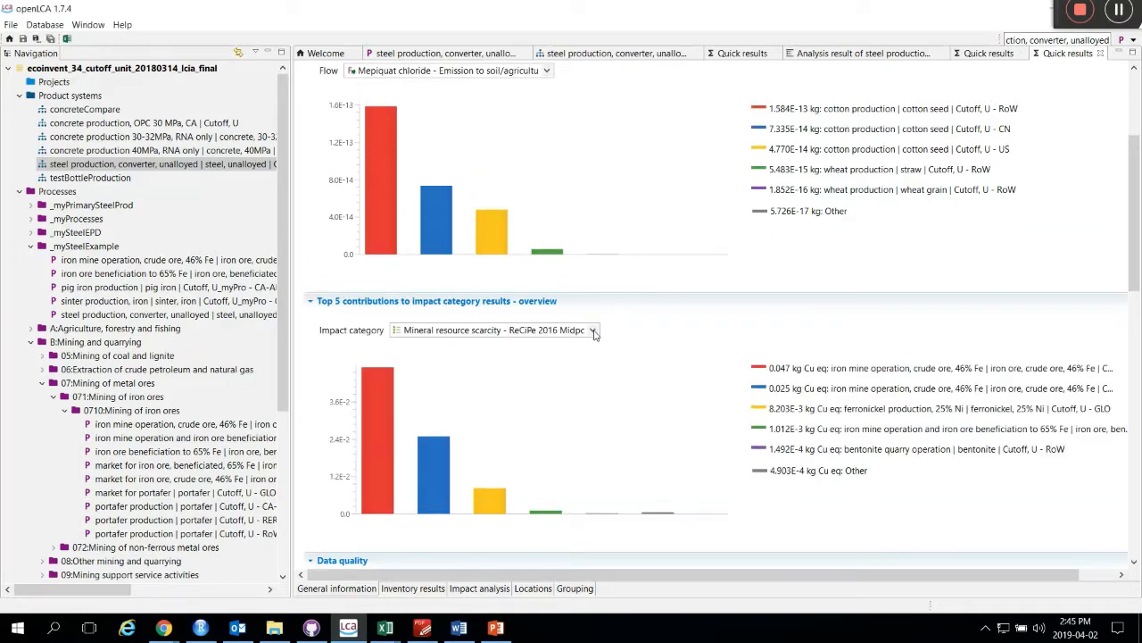
left_click(458, 627)
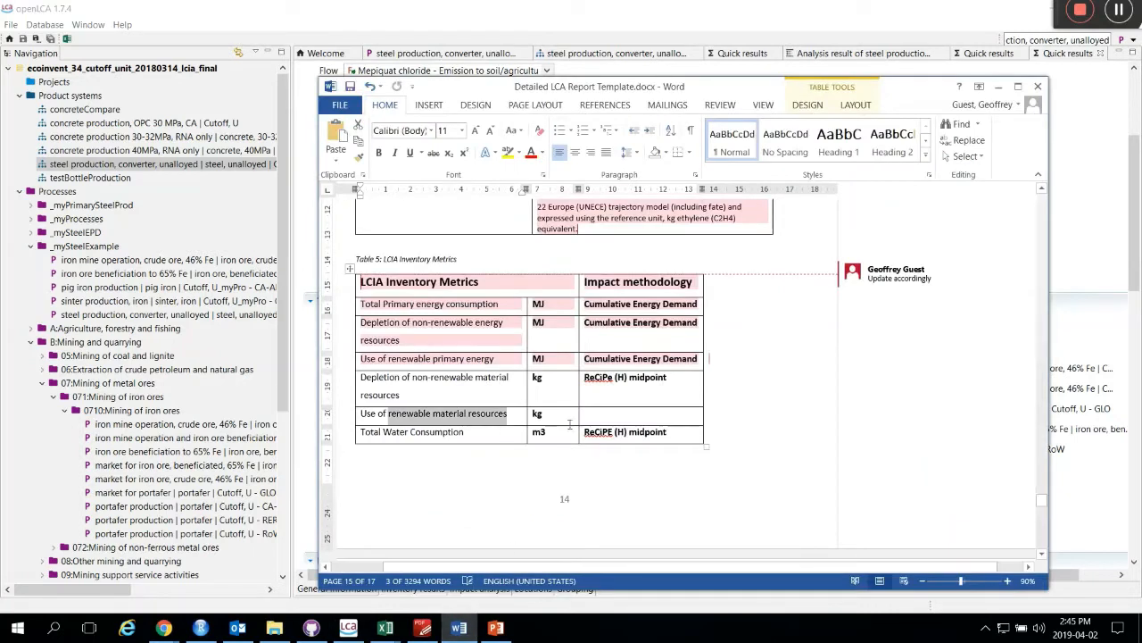
left_click_drag(433, 384, 593, 385)
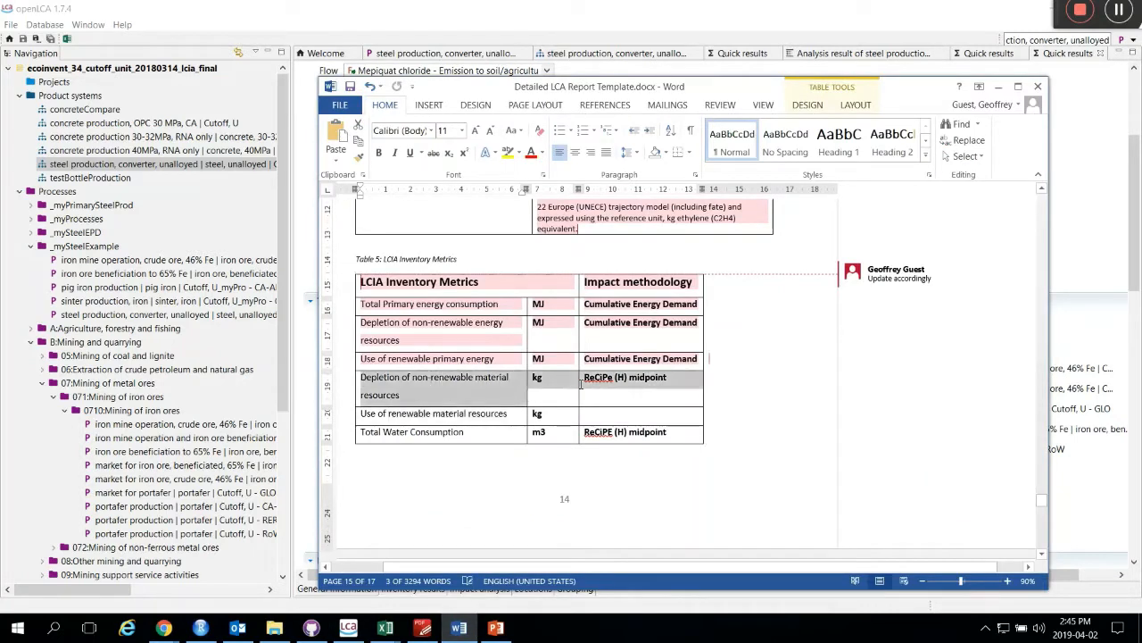
left_click_drag(435, 435, 679, 437)
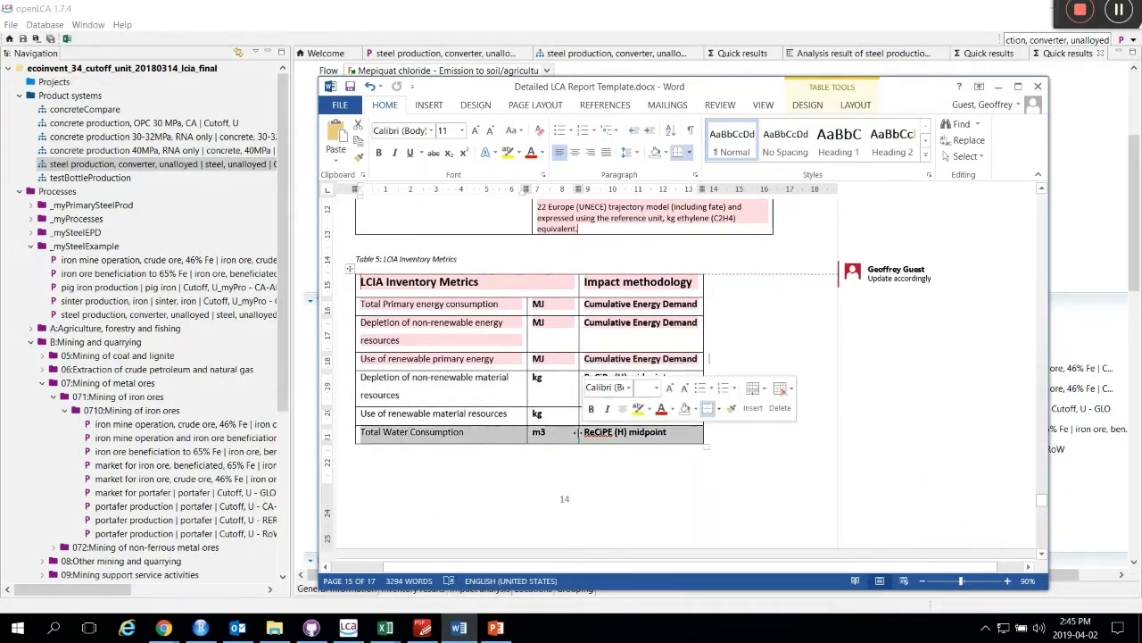
Switch back to openLCA and review the ReCiPe 2016 Midpoint (H) impact categories from mineral resource scarcity to water consumption
left_click(349, 628)
left_click(456, 332)
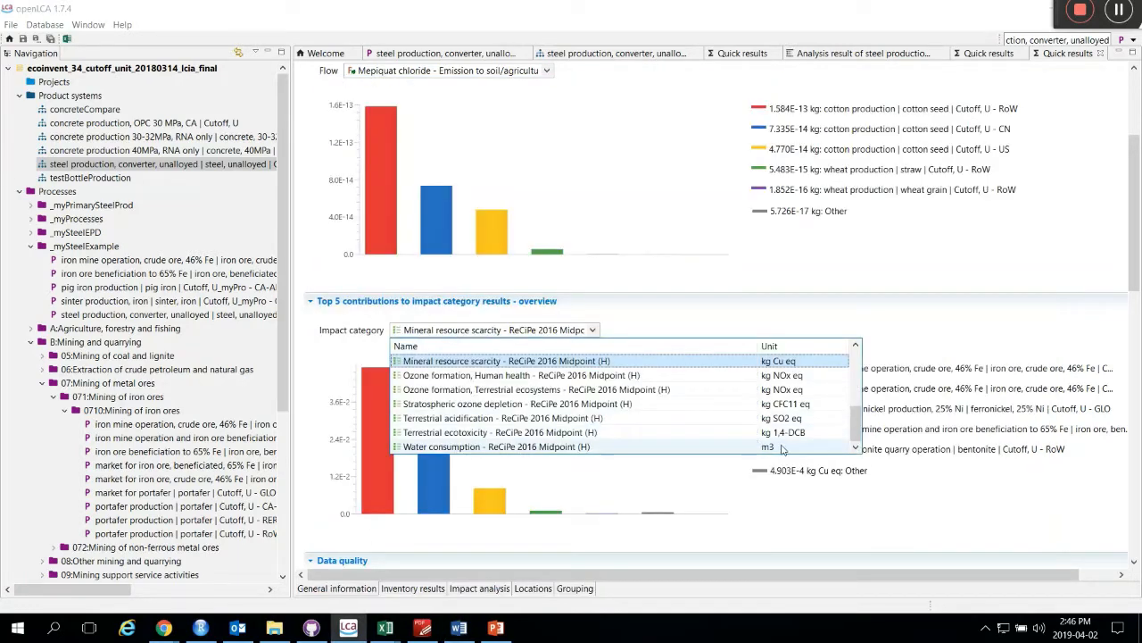
left_click(723, 560)
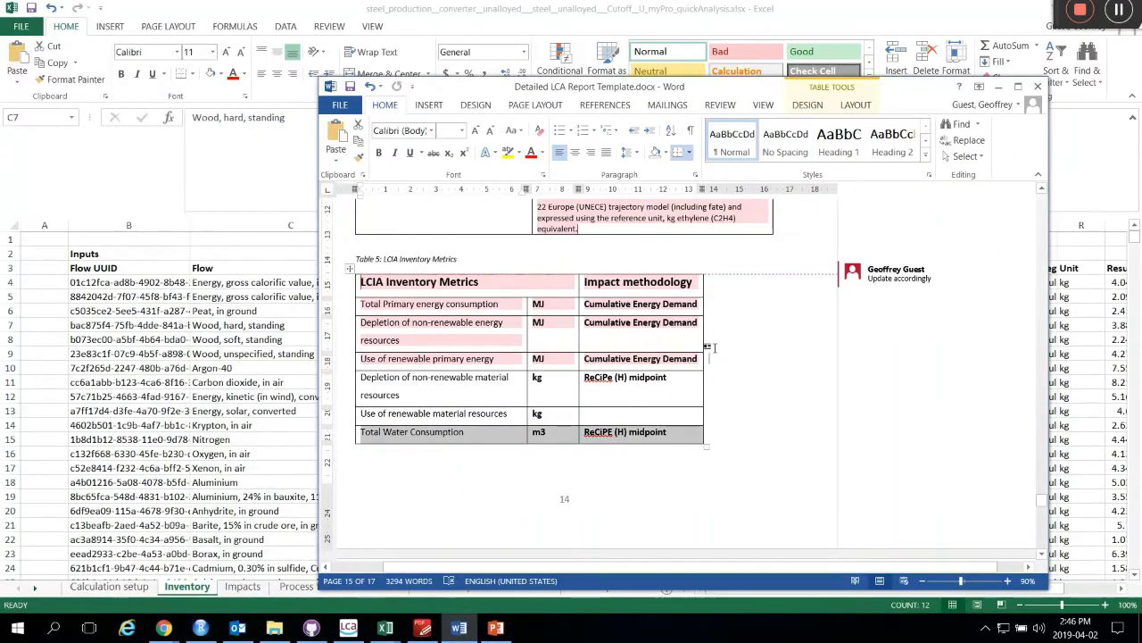
In the Word report template, find the Life Cycle Impact Assessment Results section and highlight "A1 A2 A3" in the results placeholder
scroll(714, 347, "down", 8)
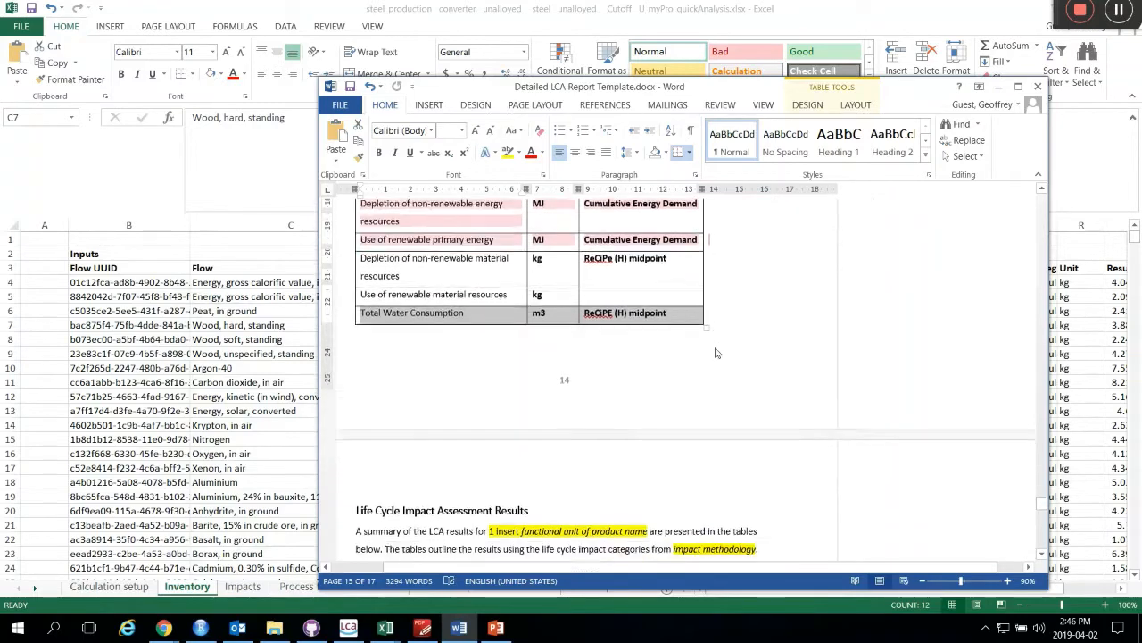
scroll(714, 347, "down", 1)
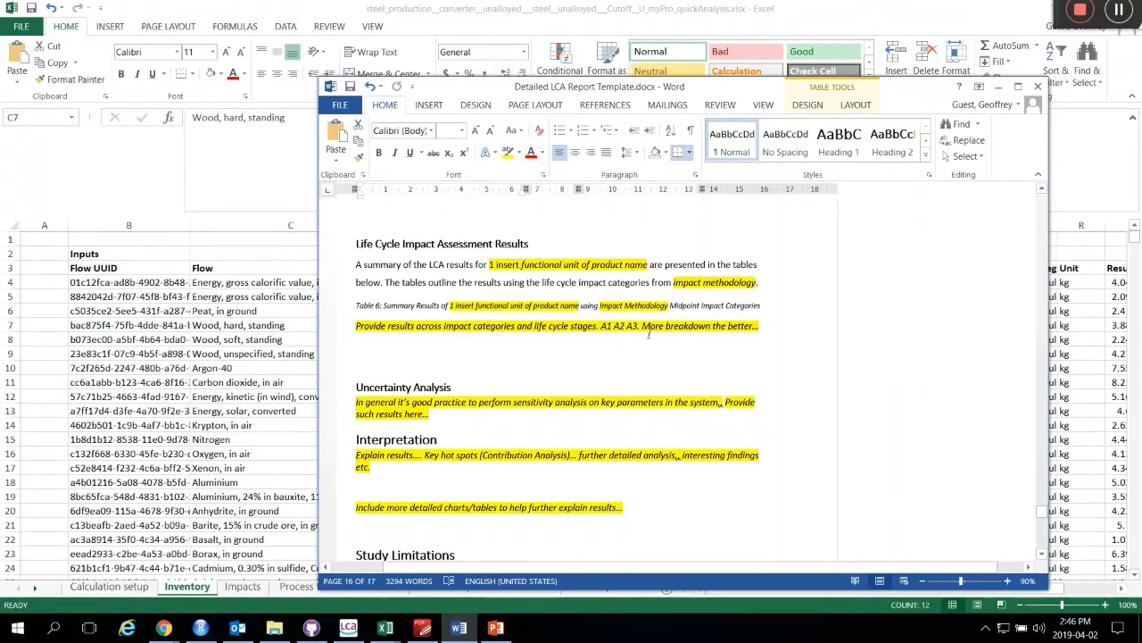
left_click_drag(601, 326, 640, 327)
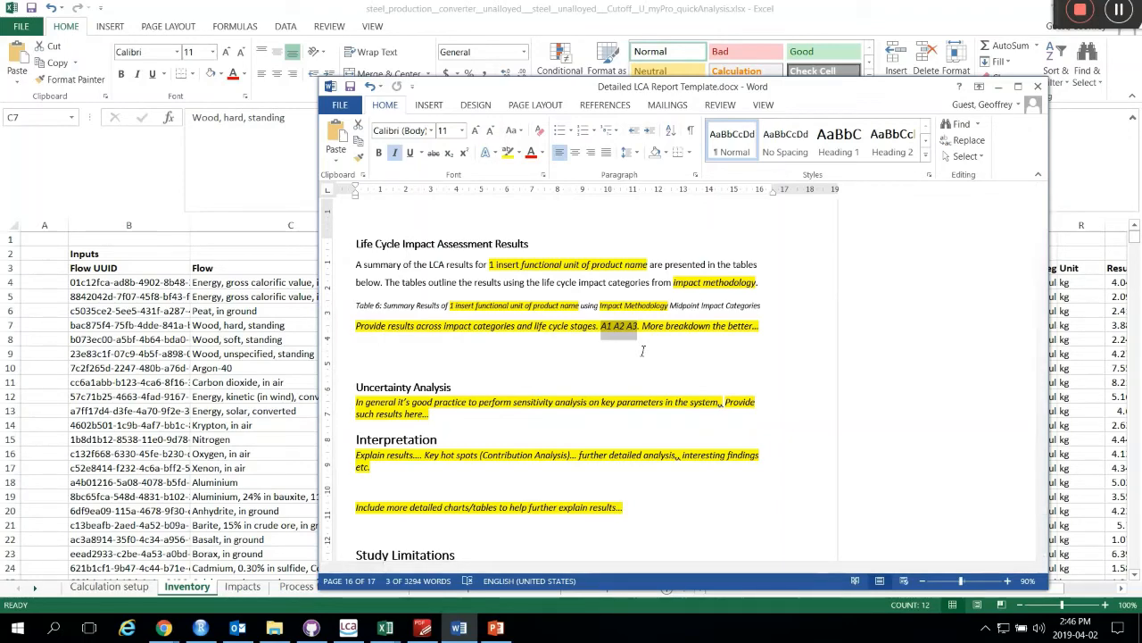
Switch to the concrete PCR in PDF-XChange Editor and examine the building life cycle stages in Fig. 2.1
left_click(422, 627)
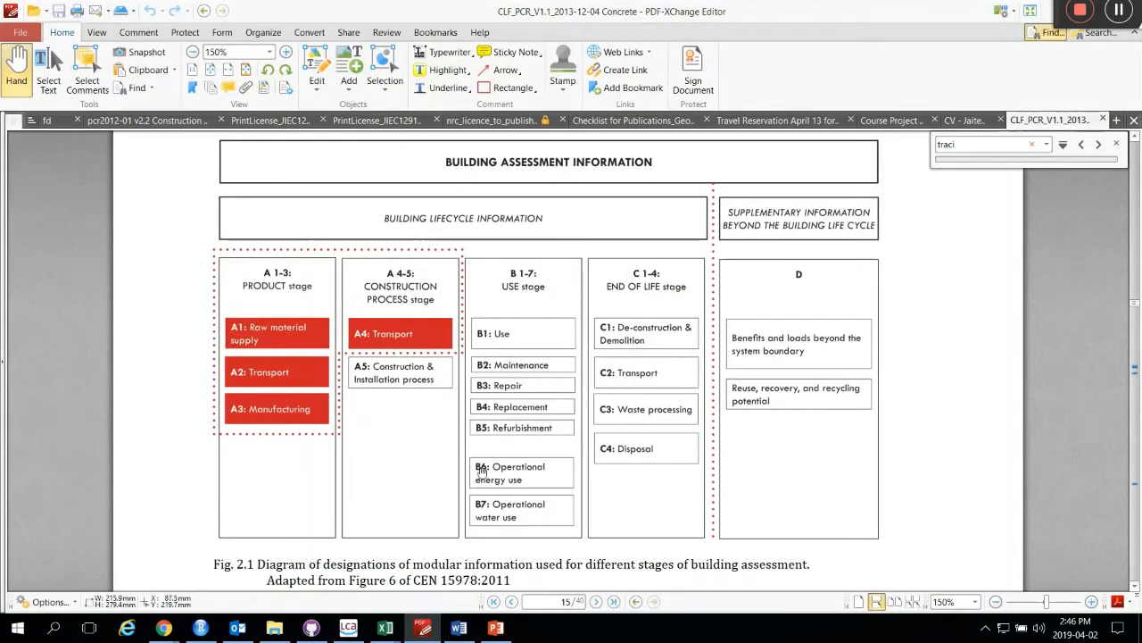
scroll(477, 466, "down", 1)
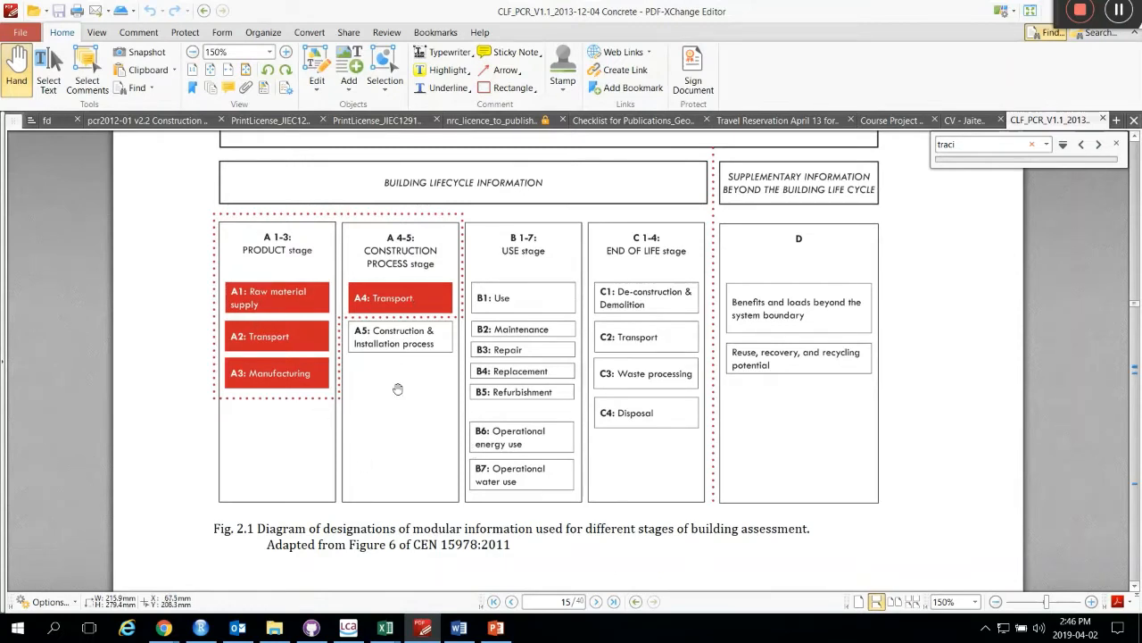
scroll(398, 389, "up", 1)
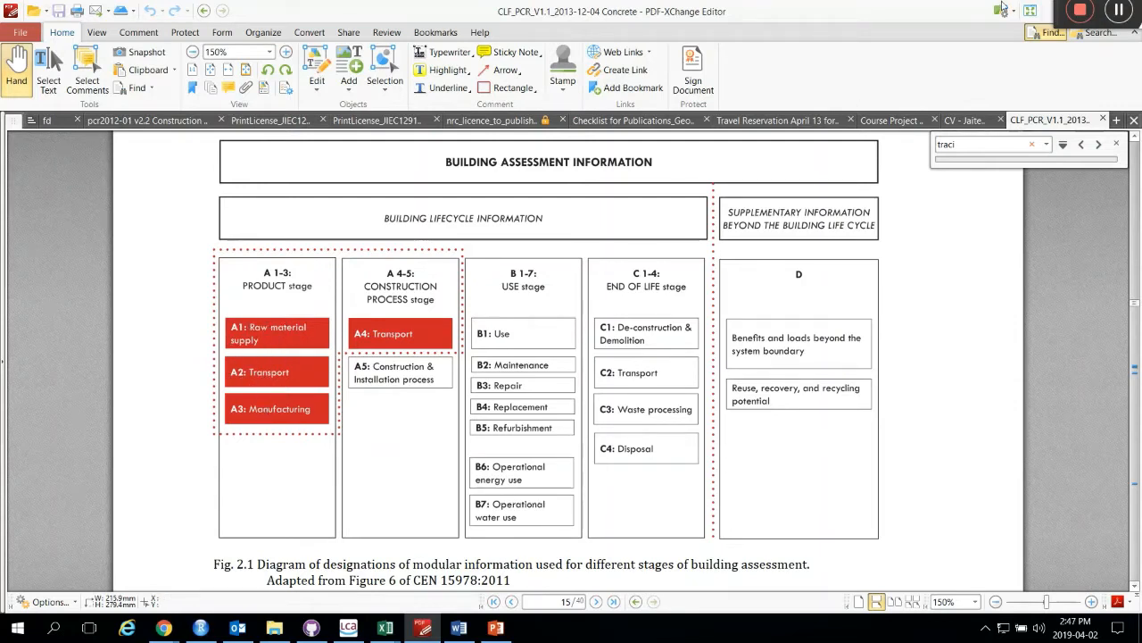
Return to the Word report template, place the cursor below the Table 6 results placeholder and review the sections that follow
double_click(915, 7)
left_click(904, 82)
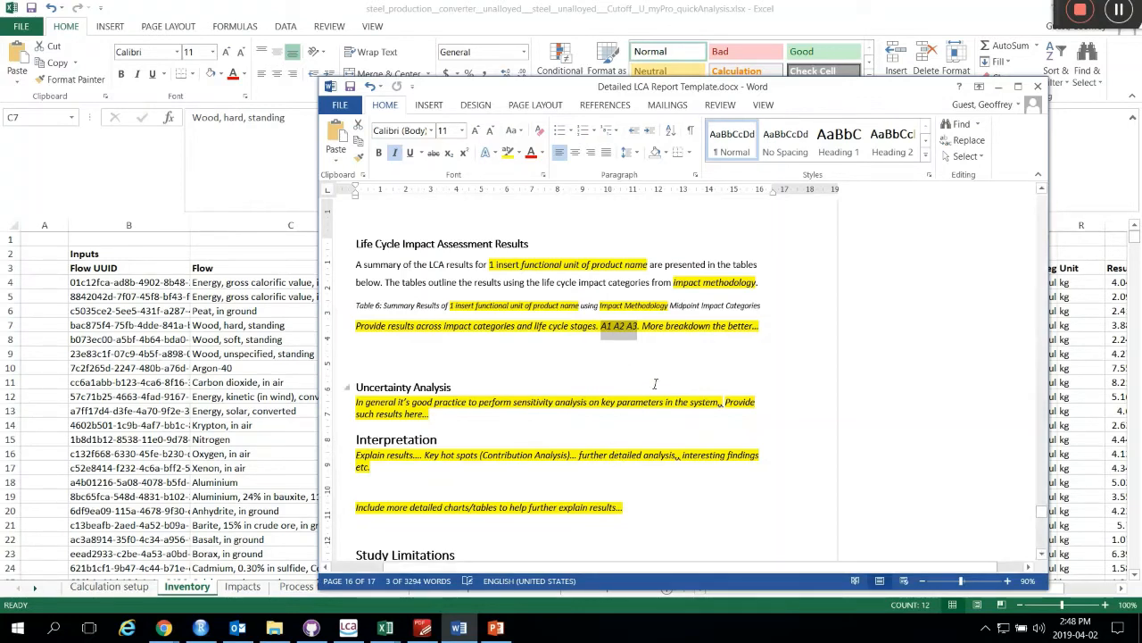
left_click(420, 345)
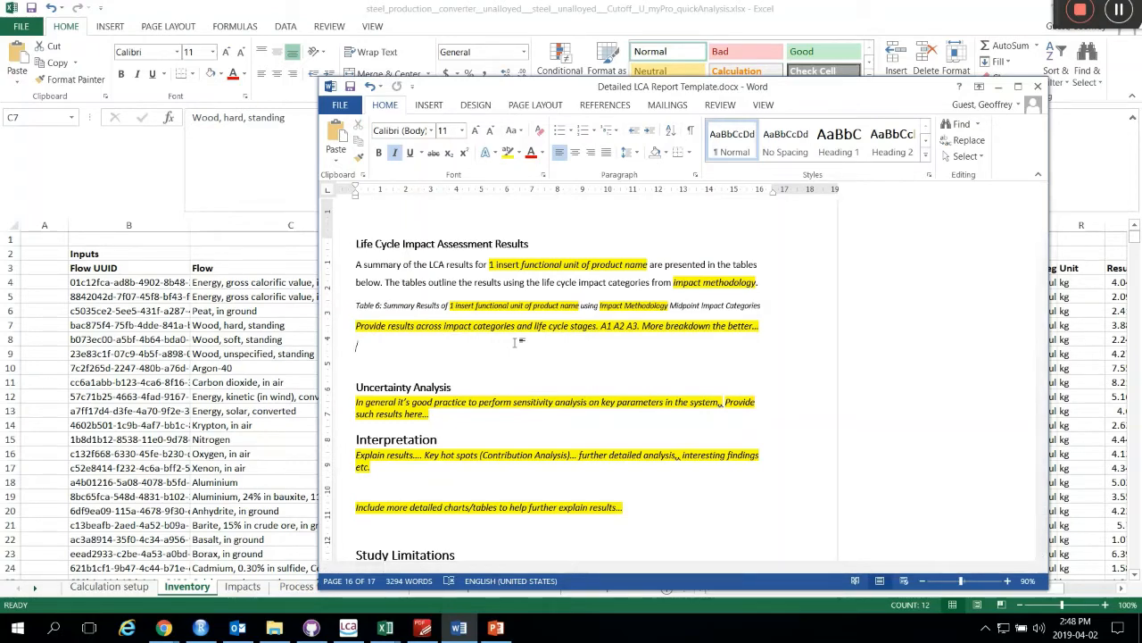
scroll(496, 361, "down", 1)
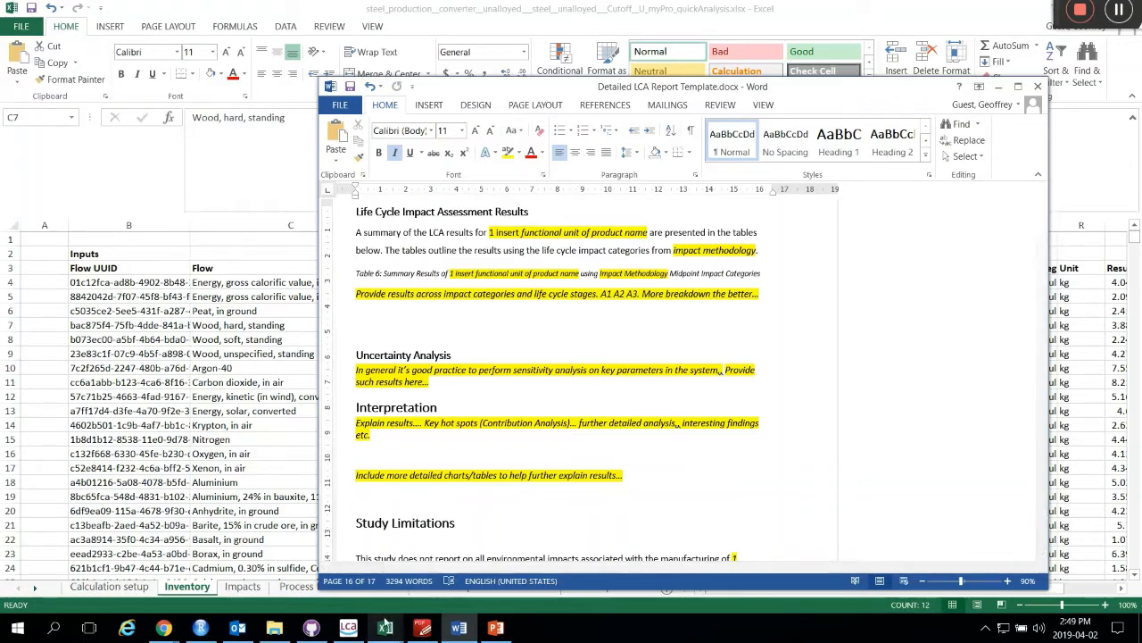
In openLCA, open the impact analysis view of the steel production analysis result
left_click(346, 629)
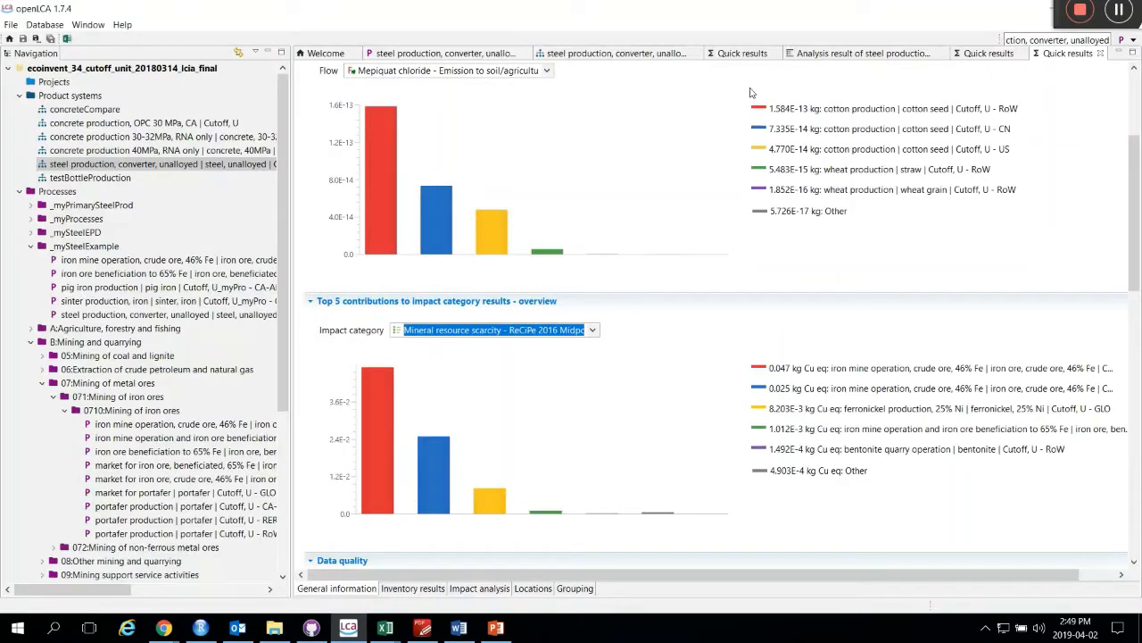
left_click(797, 58)
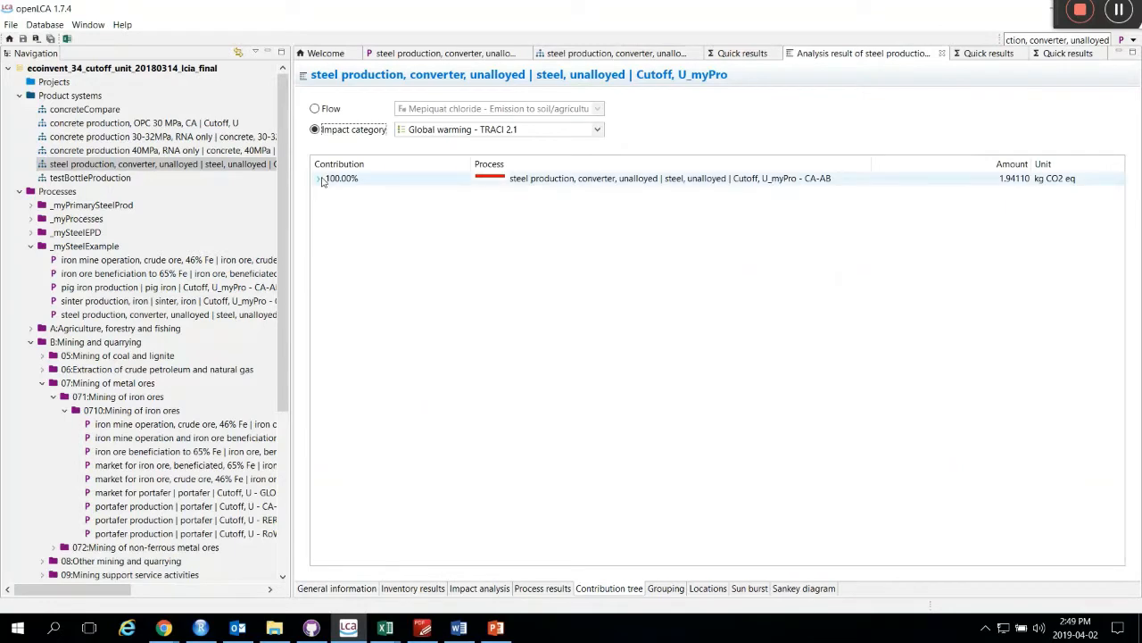
left_click(480, 588)
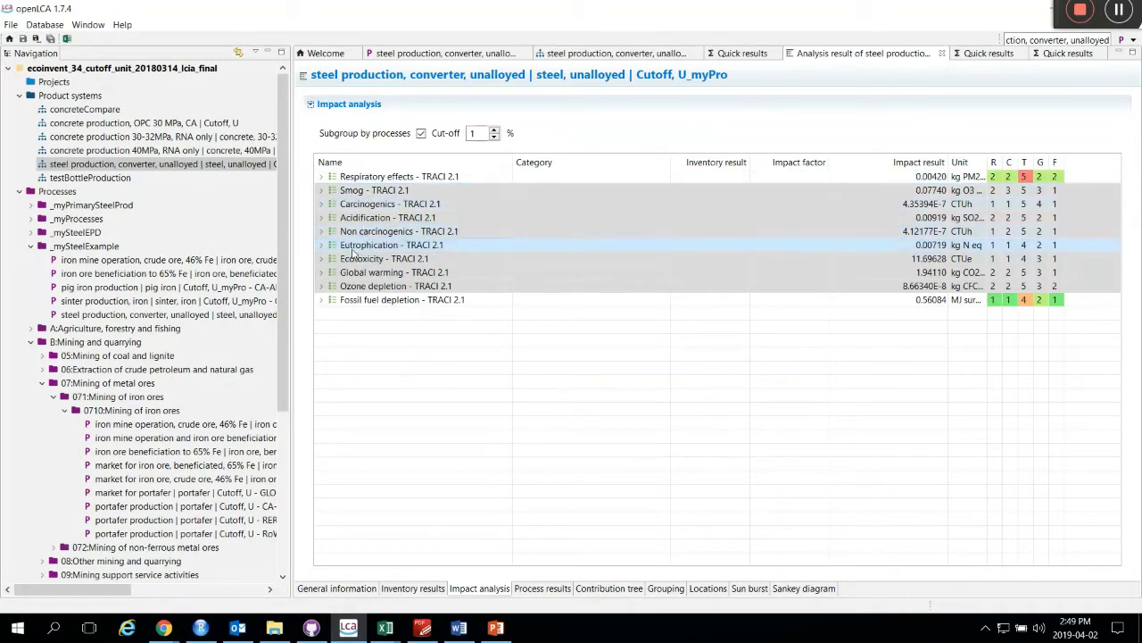
Expand the process contributions of the TRACI 2.1 smog, acidification, eutrophication, global warming and ozone depletion categories
left_click(322, 192)
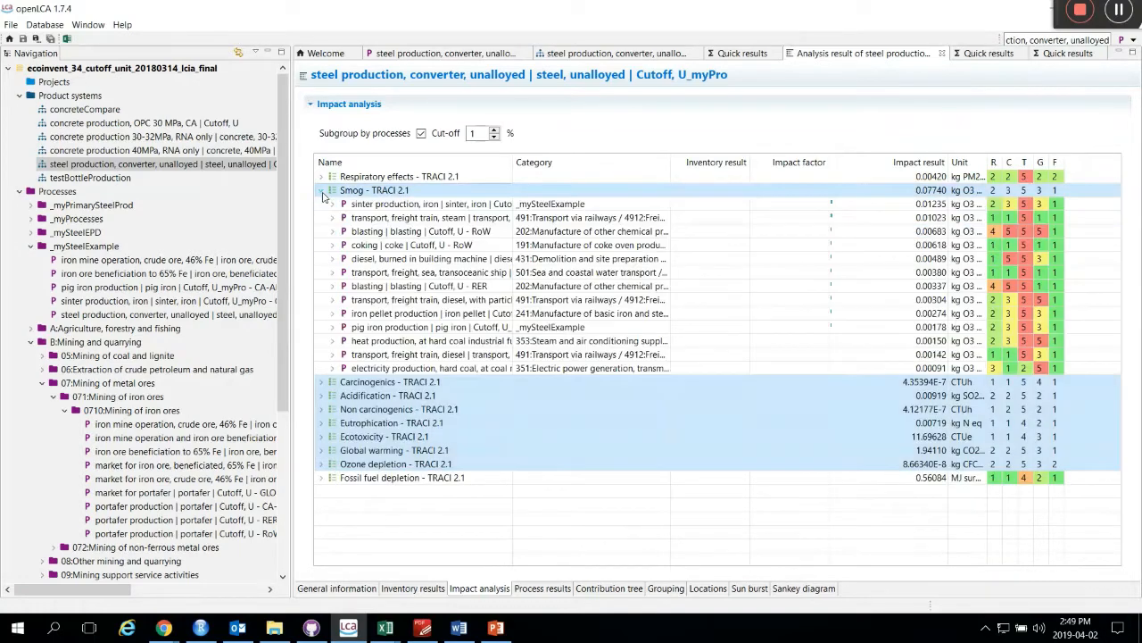
left_click(321, 395)
scroll(327, 402, "down", 2)
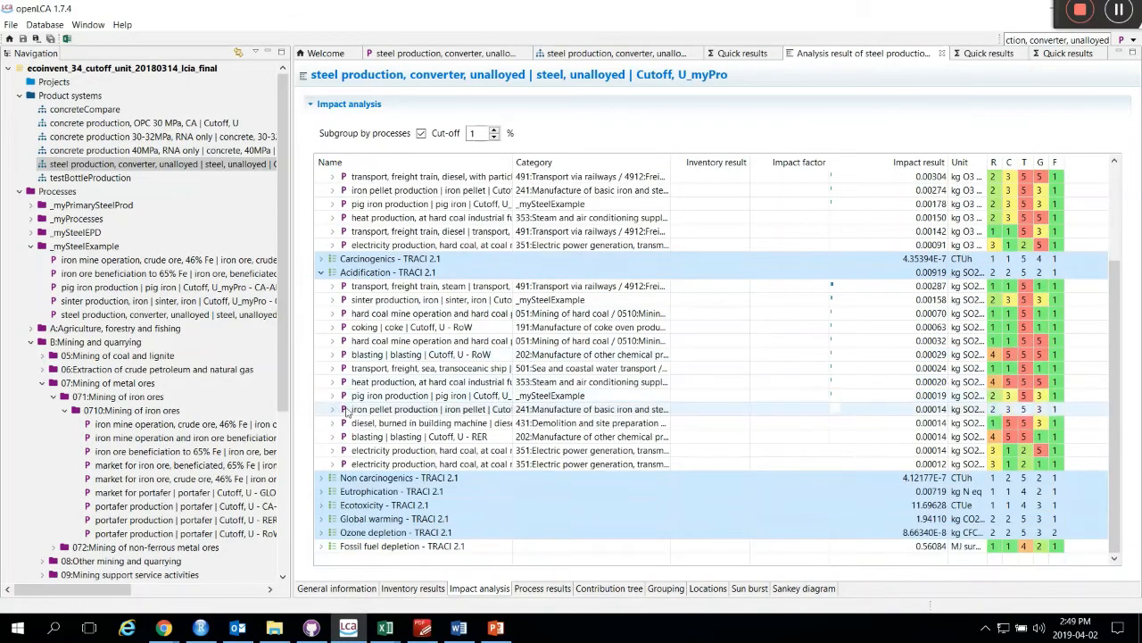
left_click(323, 492)
scroll(326, 500, "down", 2)
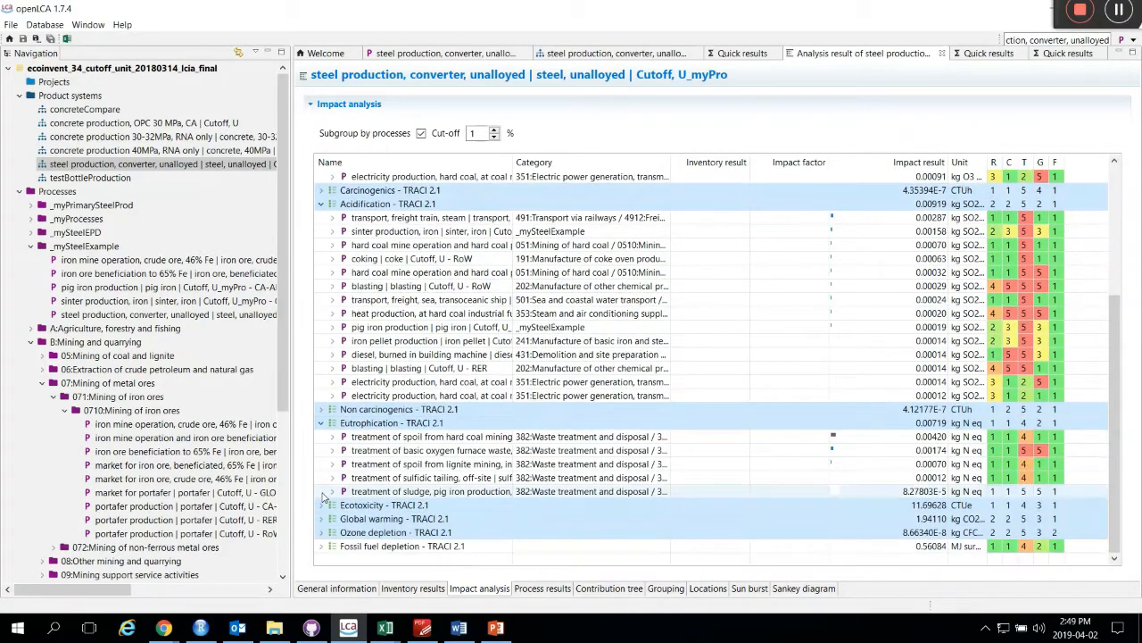
left_click(322, 518)
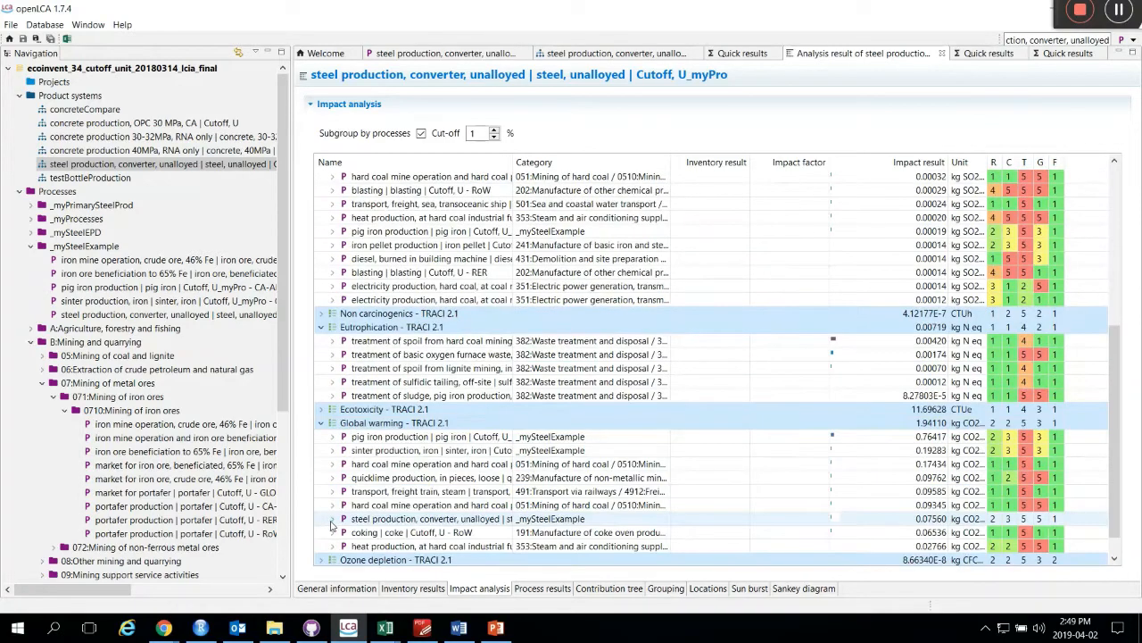
left_click(322, 532)
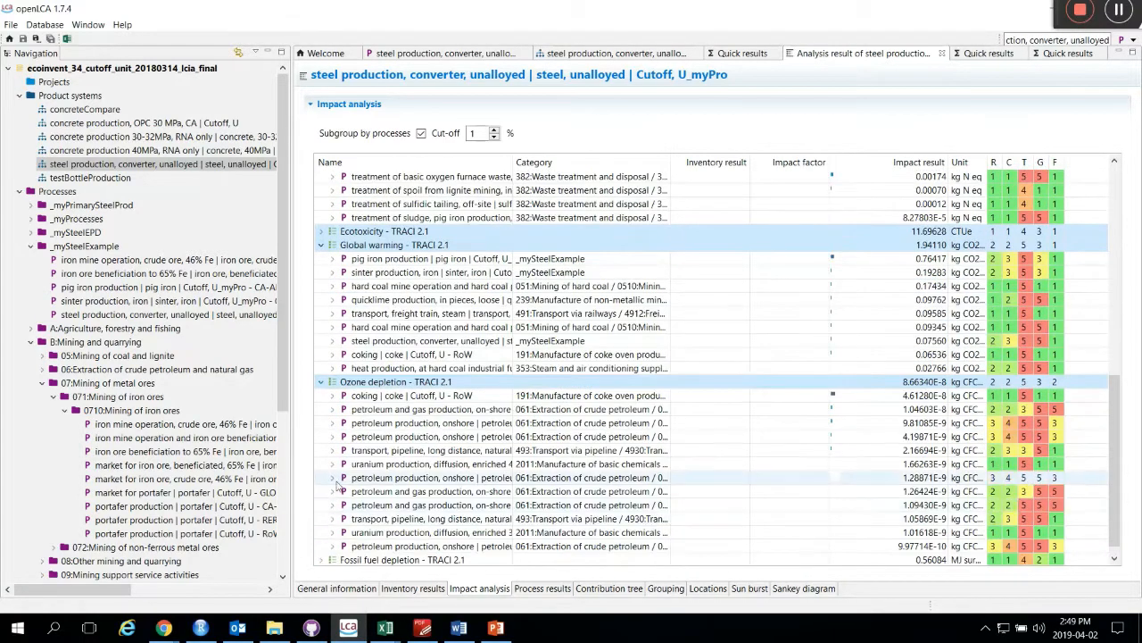
Examine the process contributions and impact results across the expanded TRACI 2.1 categories, from respiratory effects to fossil fuel depletion
scroll(361, 404, "up", 7)
scroll(361, 404, "up", 4)
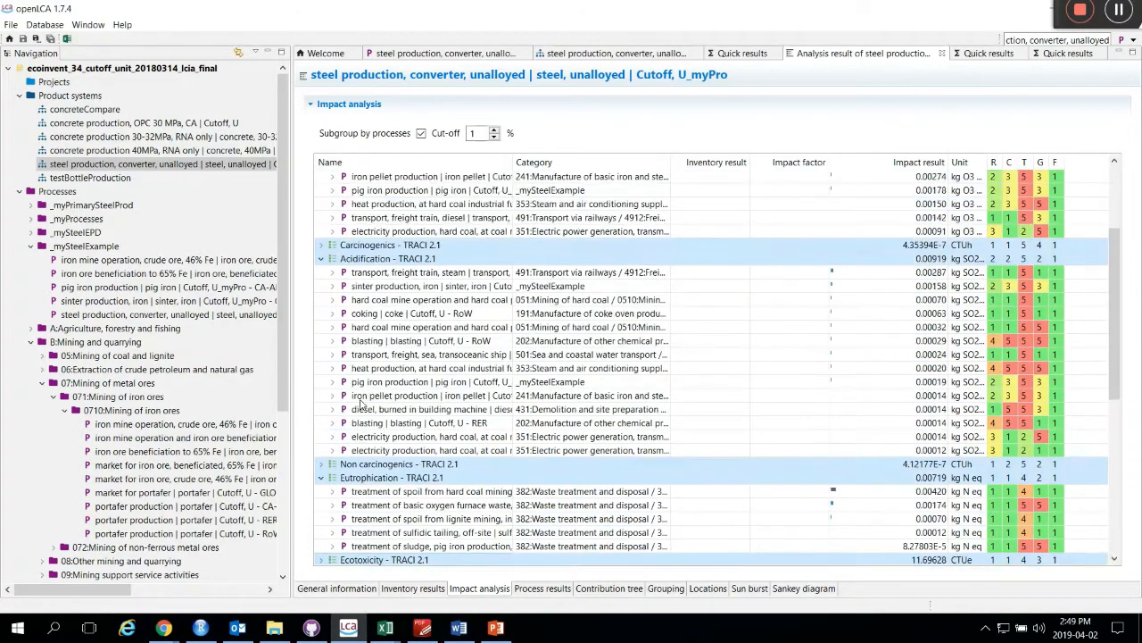
scroll(361, 270, "down", 12)
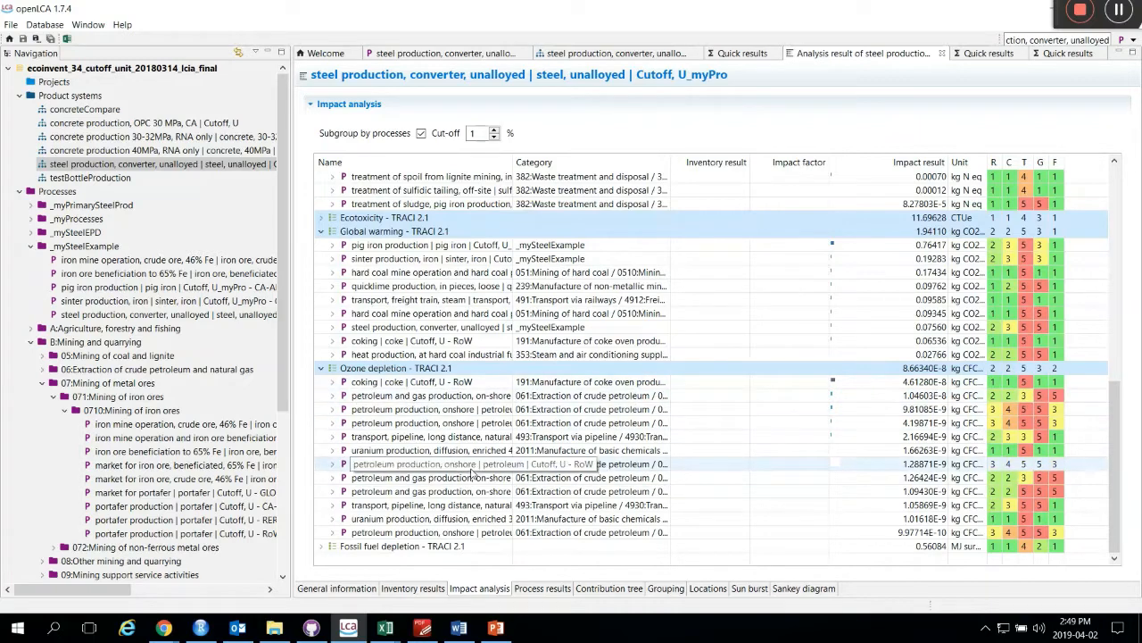
scroll(473, 474, "up", 10)
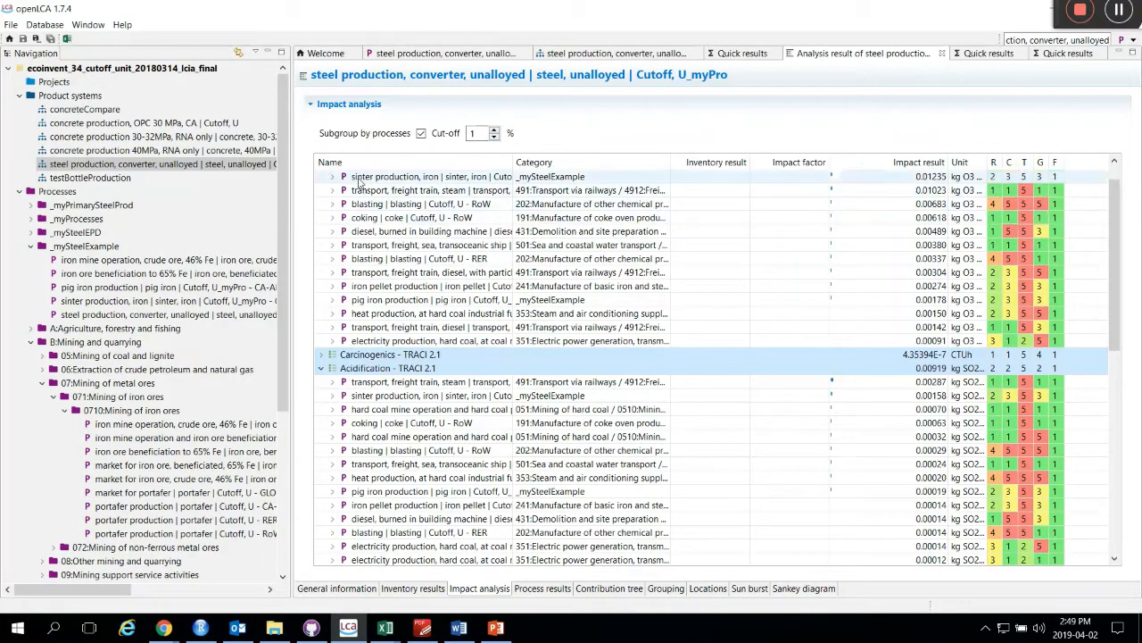
scroll(366, 183, "up", 1)
left_click(366, 178)
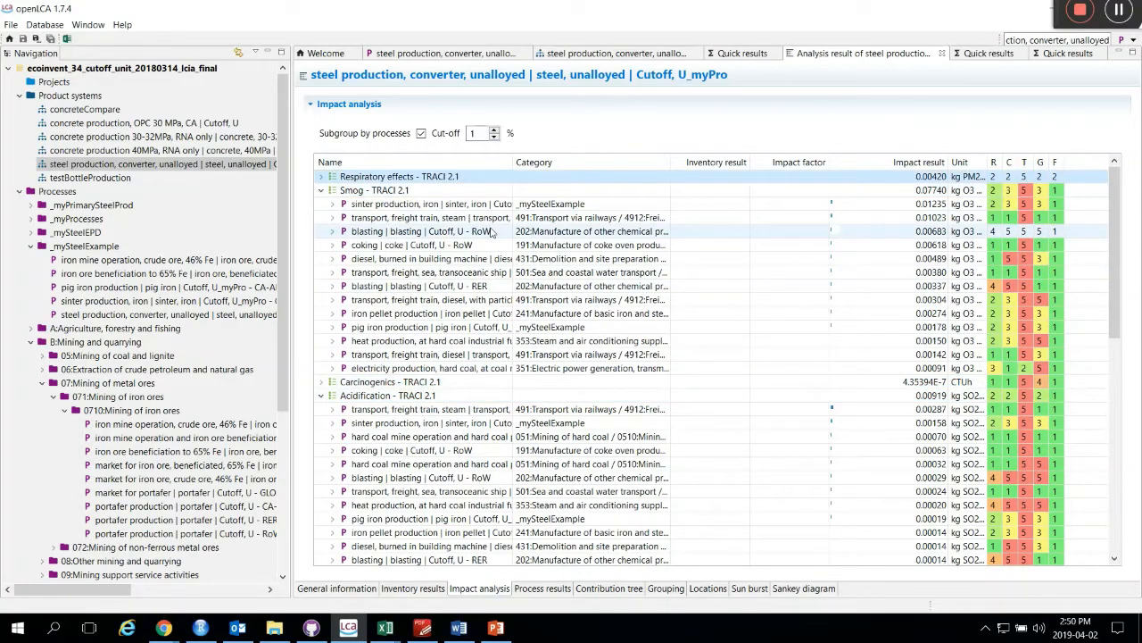
scroll(473, 259, "down", 4)
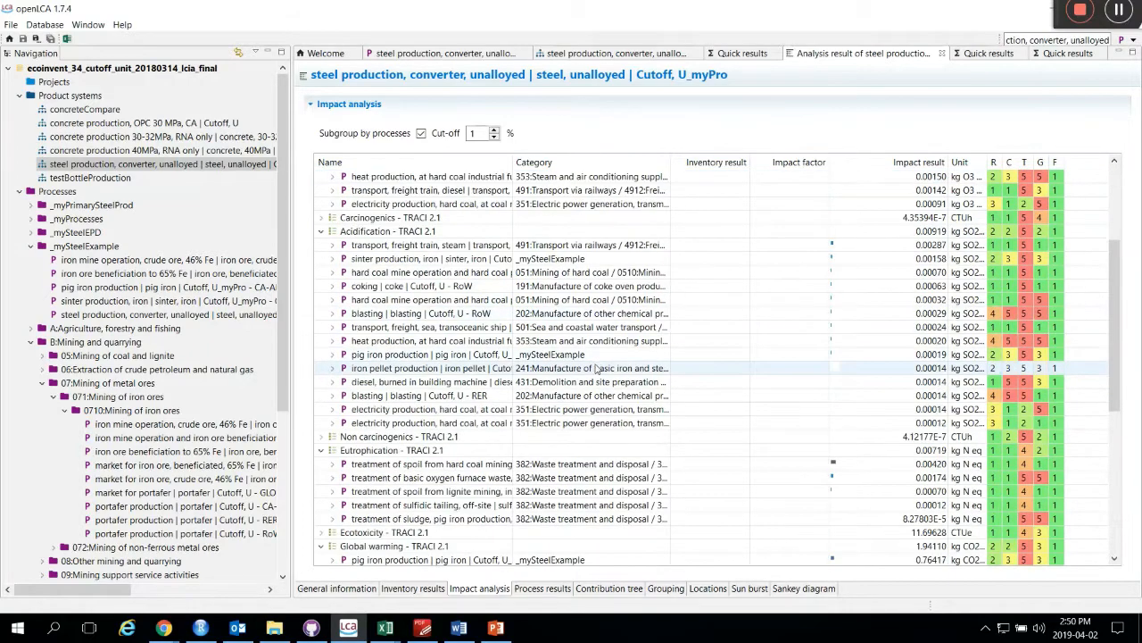
scroll(464, 276, "up", 4)
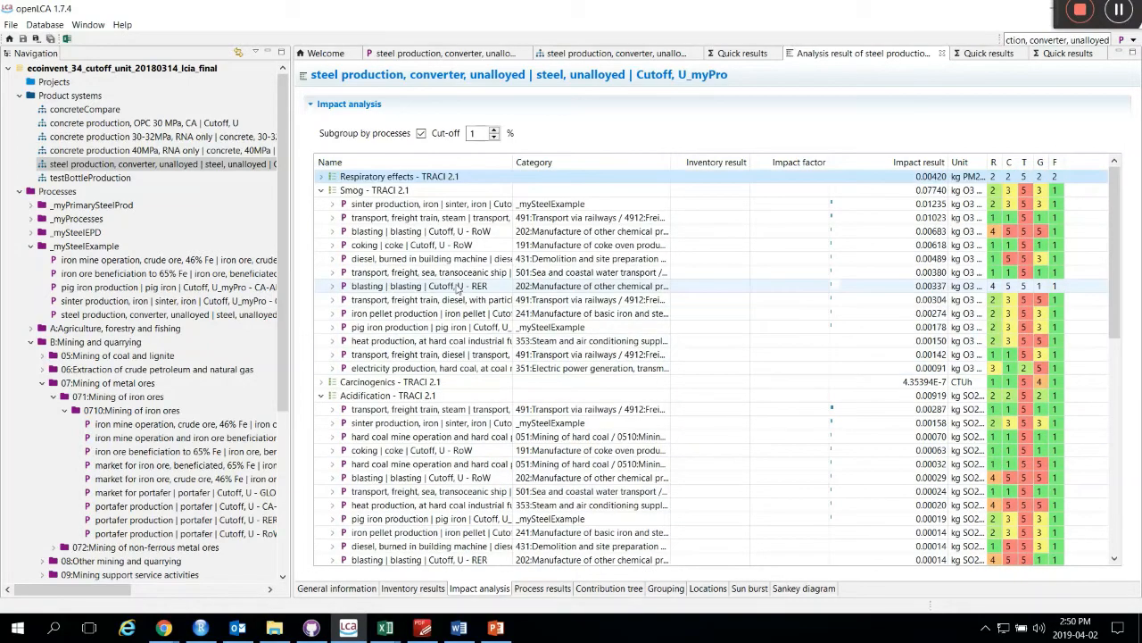
scroll(457, 288, "down", 5)
scroll(457, 287, "up", 5)
scroll(458, 292, "down", 15)
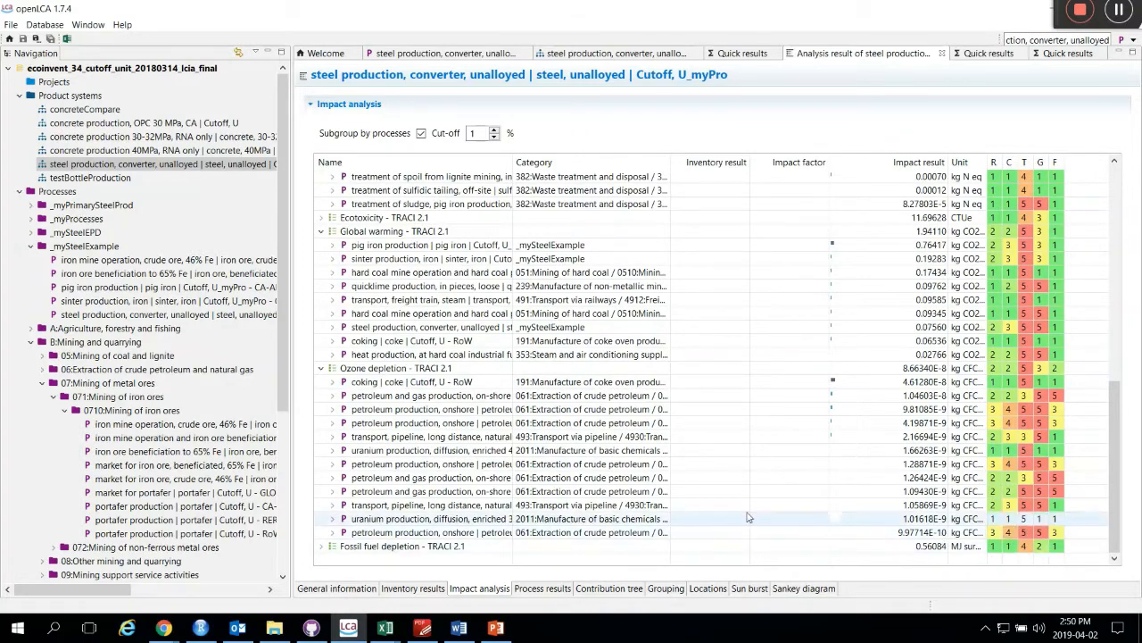
scroll(527, 257, "up", 15)
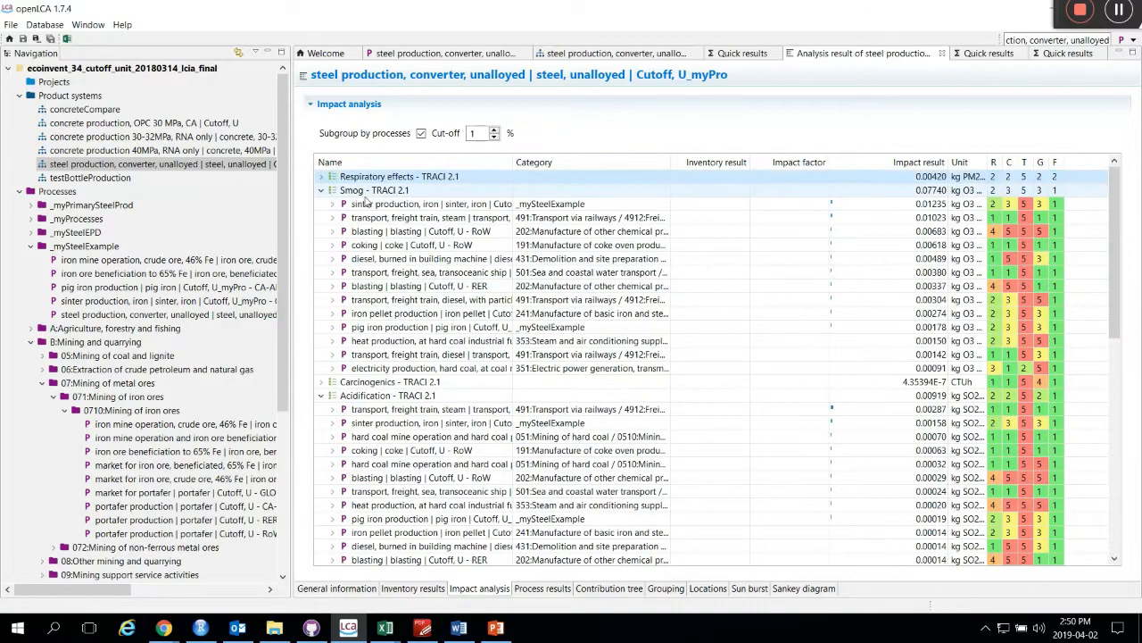
Copy the expanded TRACI 2.1 rows from Smog through Ozone depletion and paste them into a new sheet of Excel's Book1 at cell F5
scroll(714, 413, "down", 15)
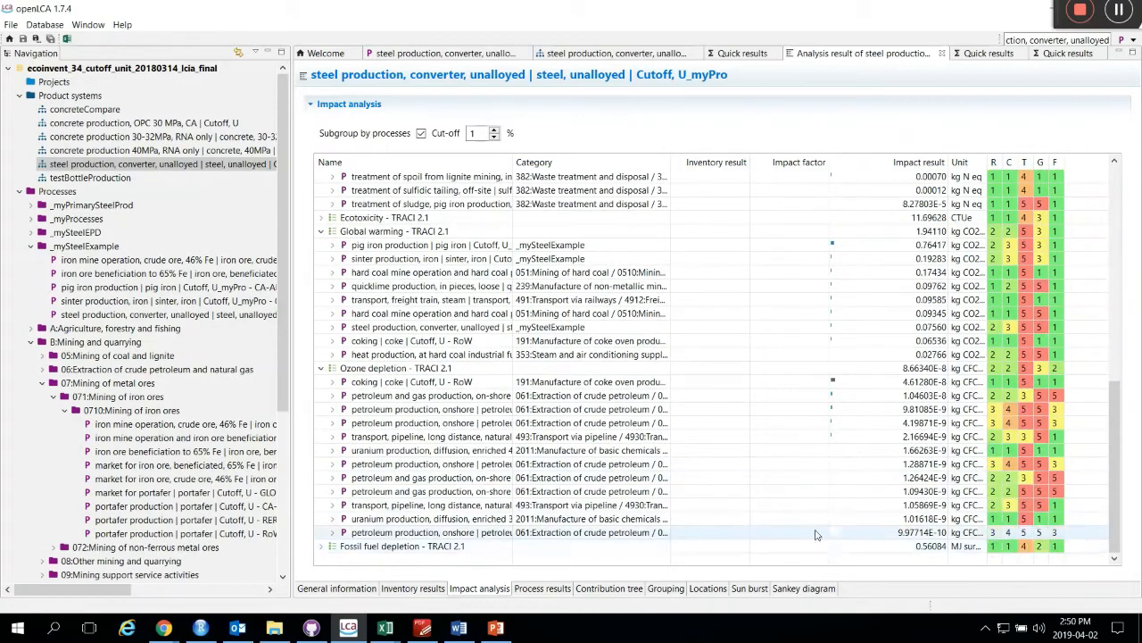
left_click(1032, 536, "shift")
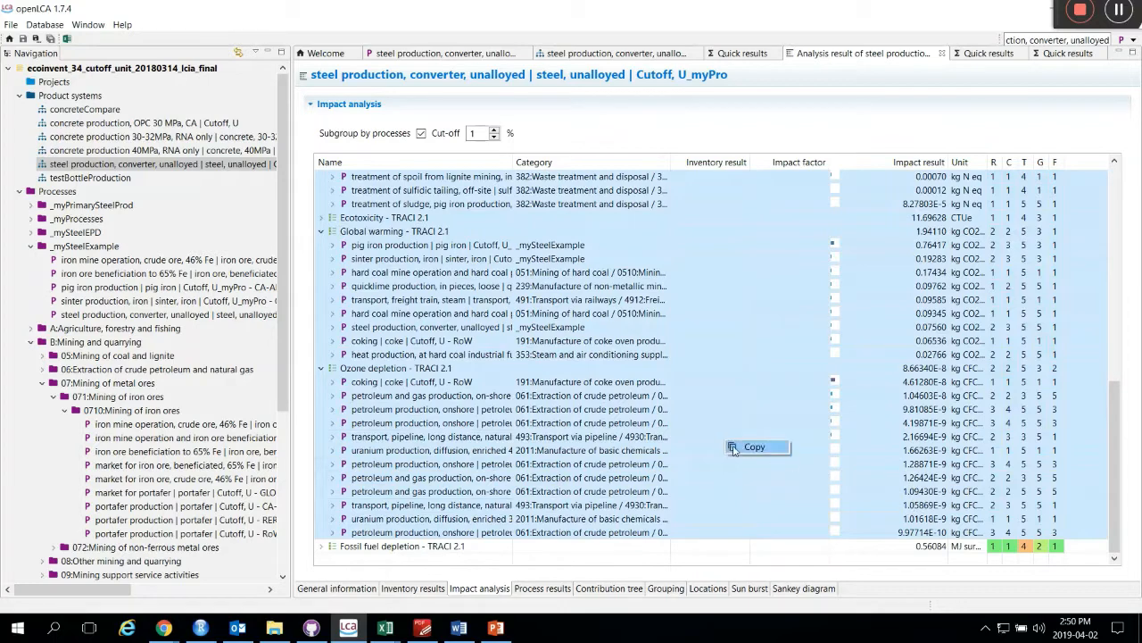
left_click(371, 630)
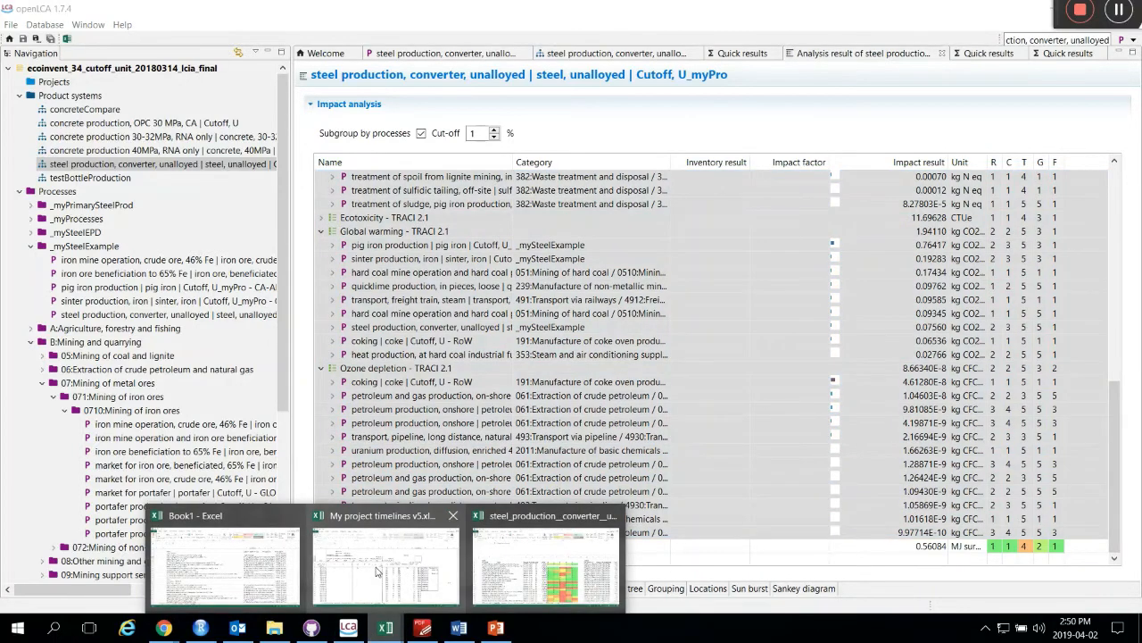
left_click(225, 562)
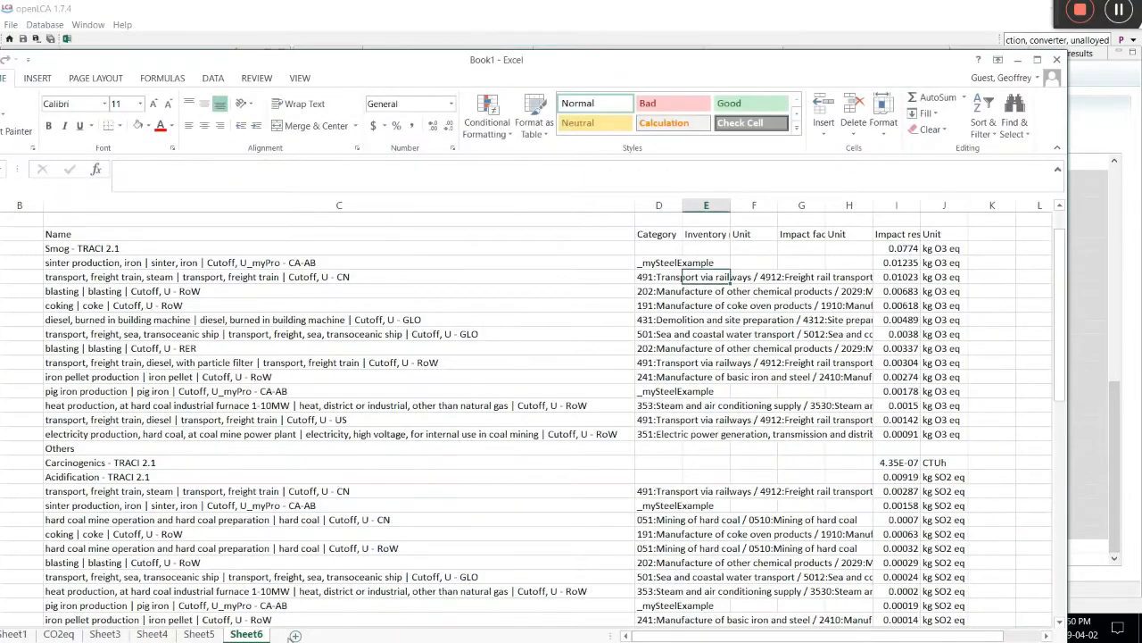
left_click(295, 635)
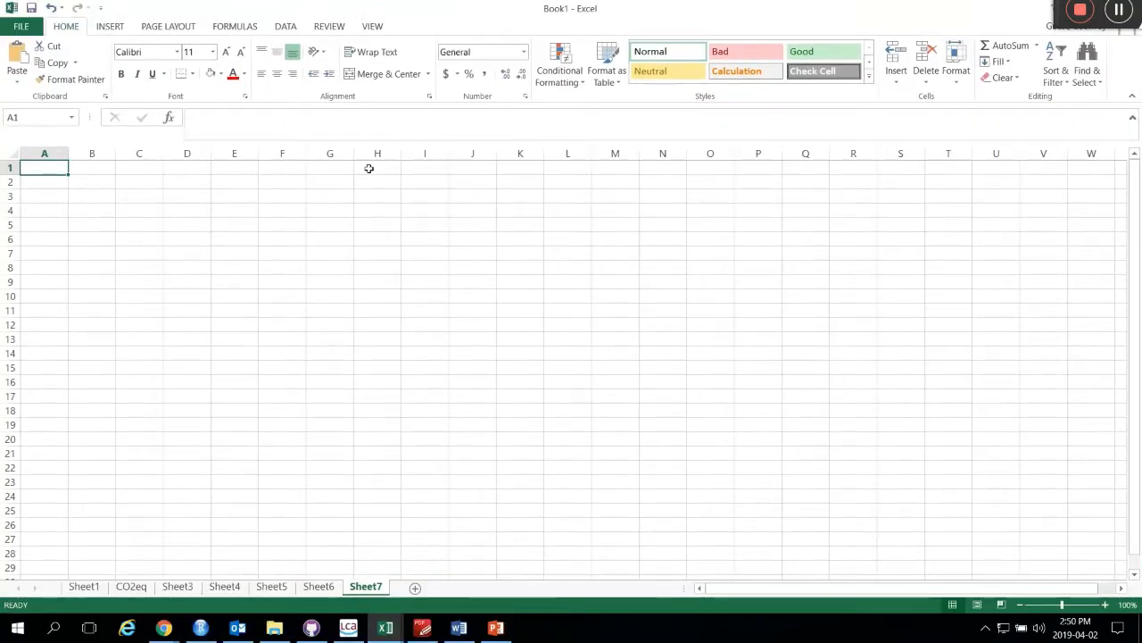
left_click(284, 225)
key("ctrl+v")
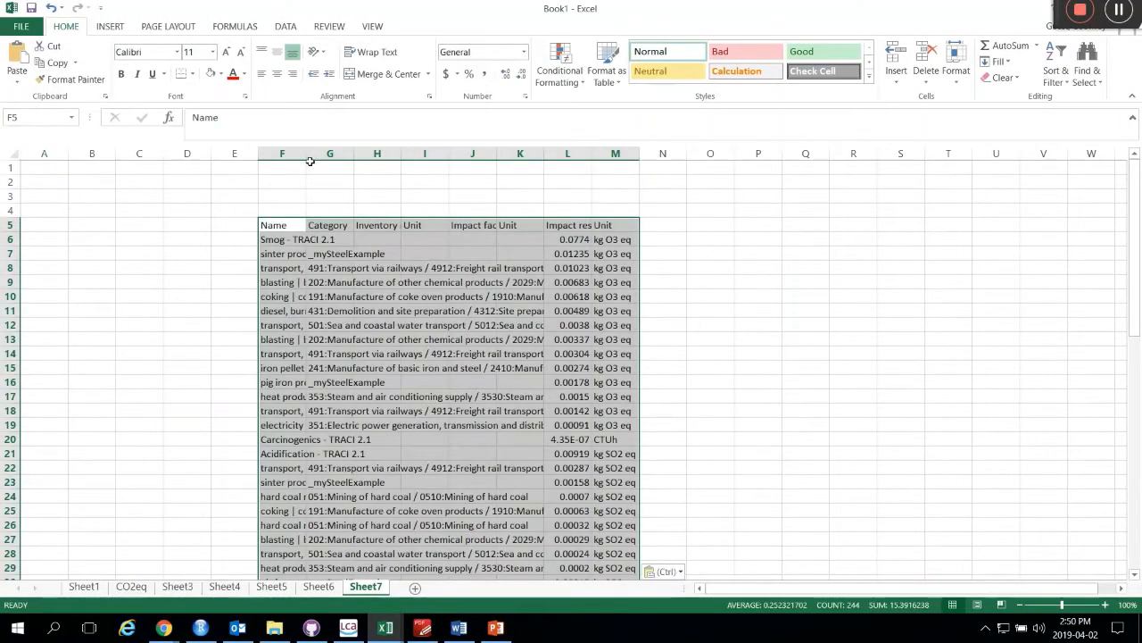
Widen the pasted Name column F to fit its longest process name
double_click(306, 148)
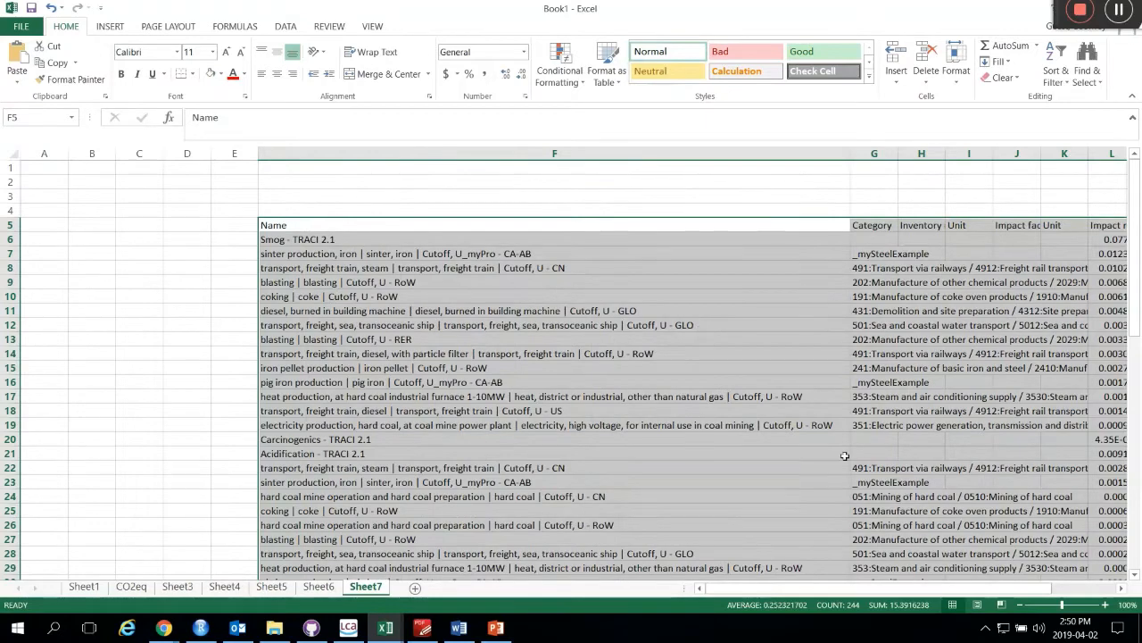
left_click_drag(850, 153, 552, 179)
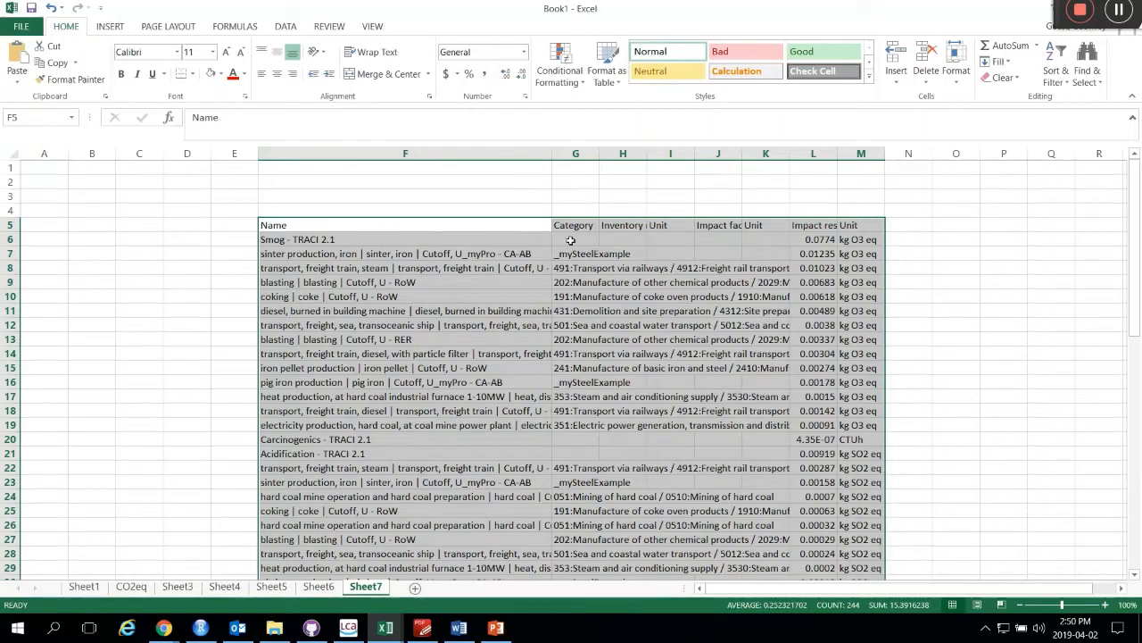
left_click(575, 156)
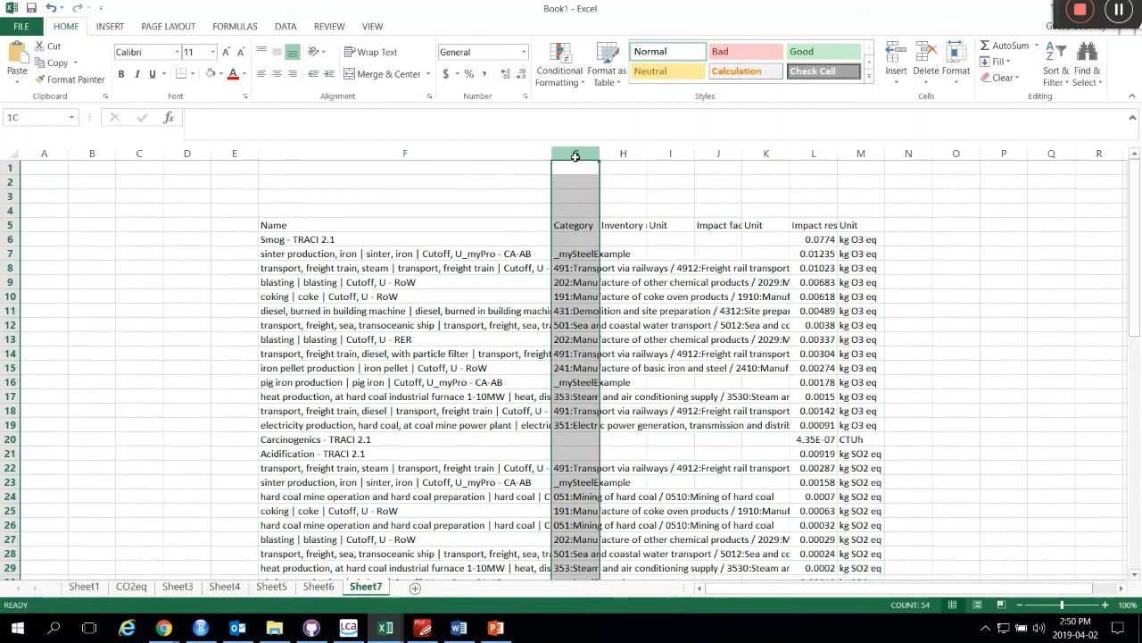
left_click_drag(575, 156, 757, 152)
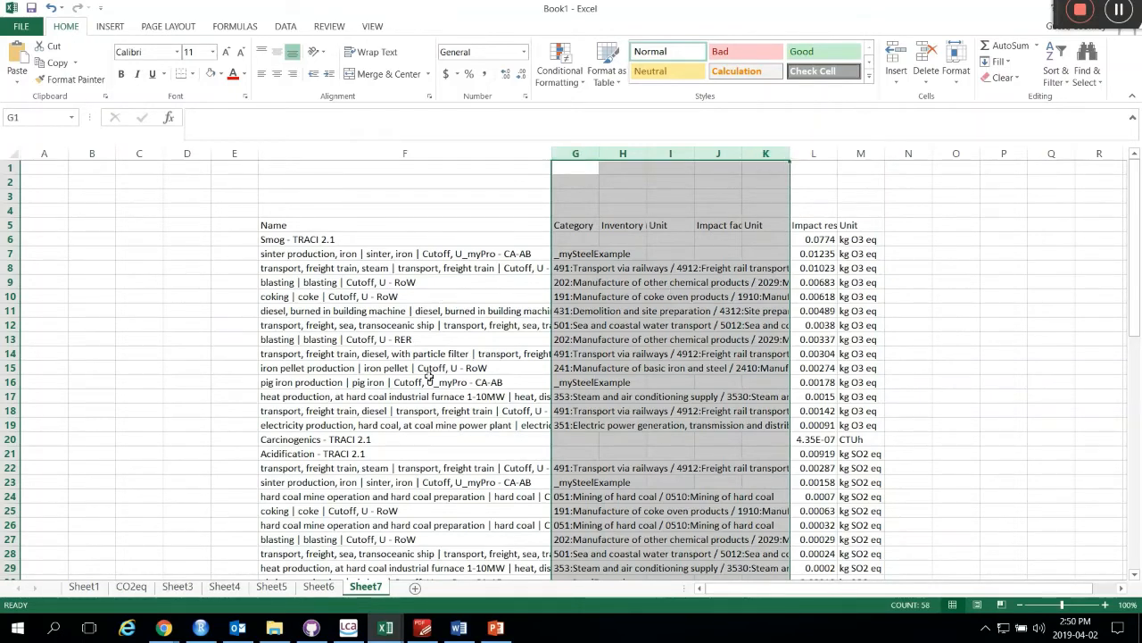
scroll(420, 406, "down", 1)
double_click(551, 153)
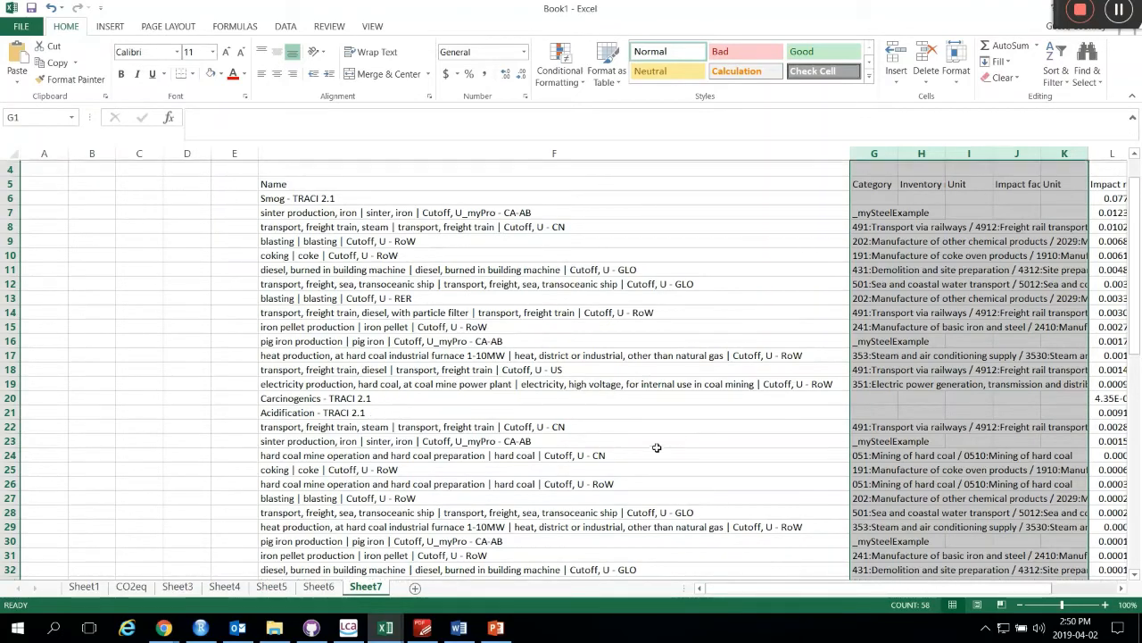
Look through the pasted rows and highlight the contributing process names listed under Smog - TRACI 2.1
scroll(656, 443, "down", 5)
scroll(908, 383, "up", 6)
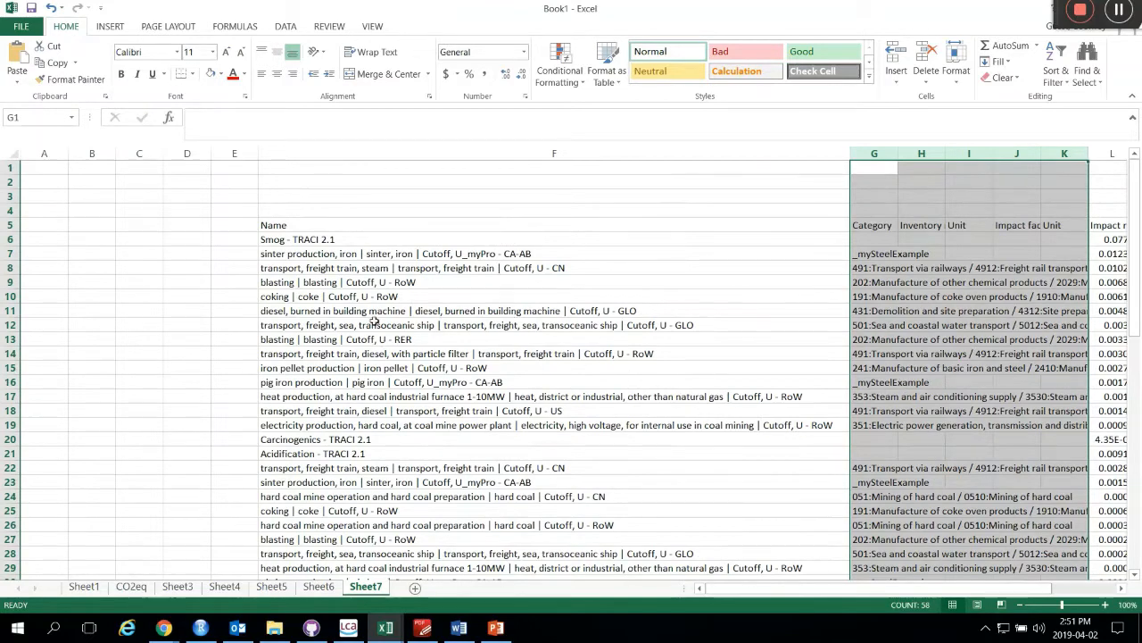
left_click_drag(280, 265, 296, 400)
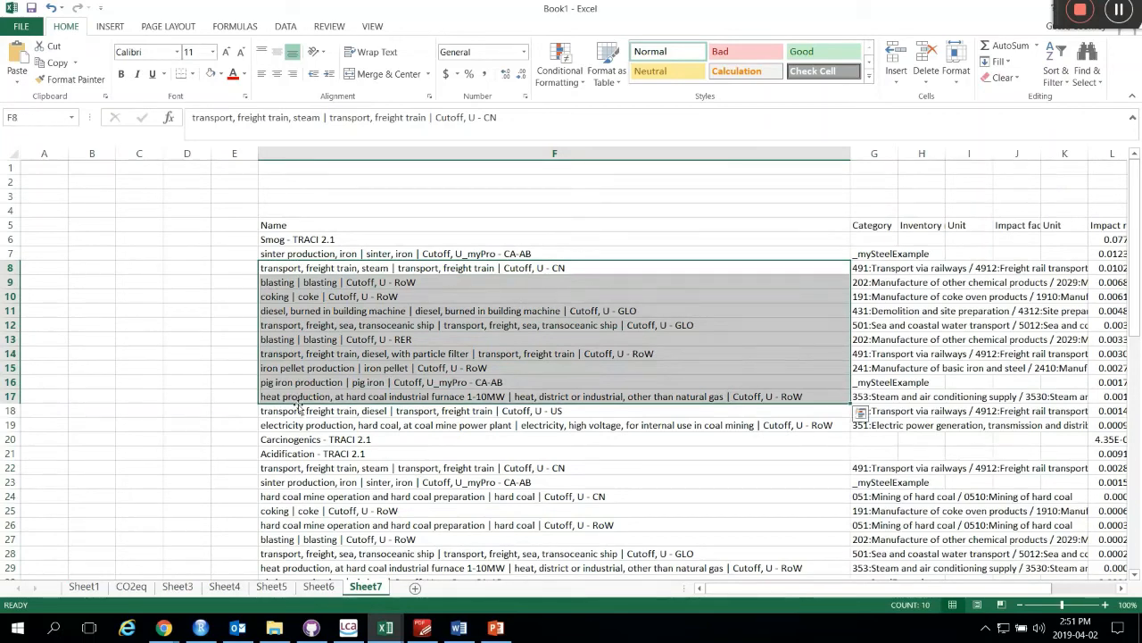
left_click(298, 411)
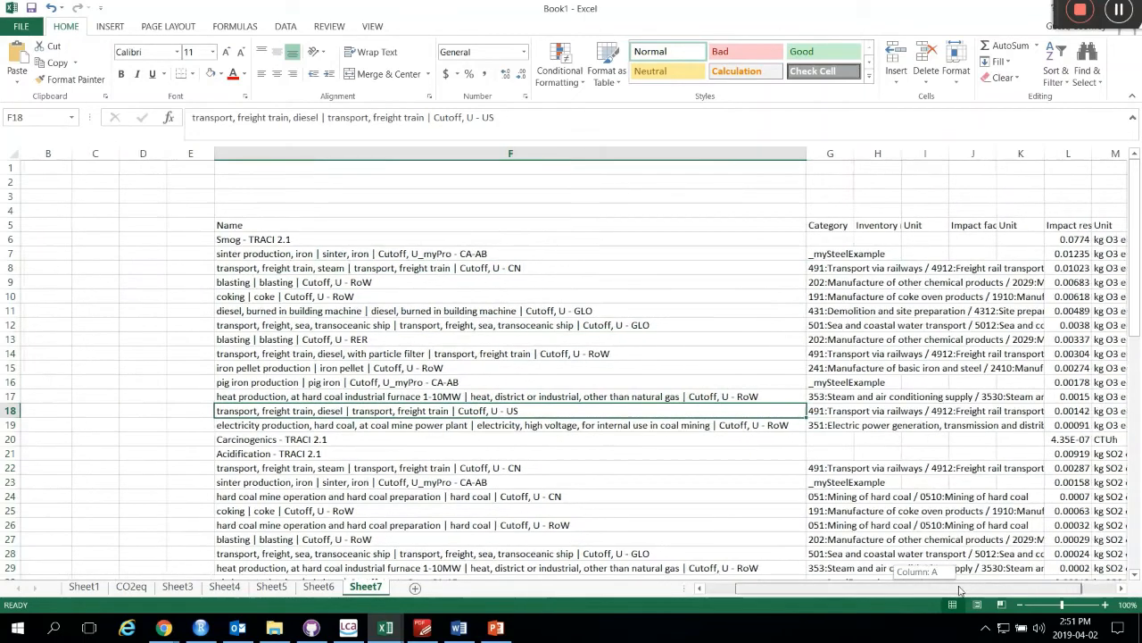
Insert an empty column L directly before the Impact result column
left_click_drag(928, 589, 1055, 587)
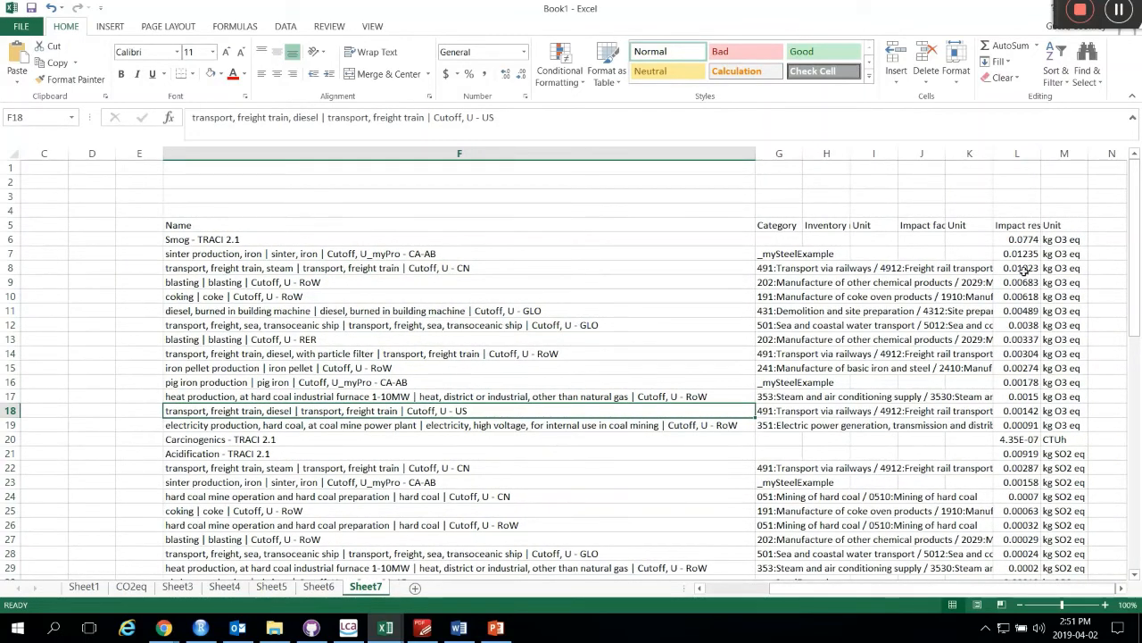
left_click(1017, 151)
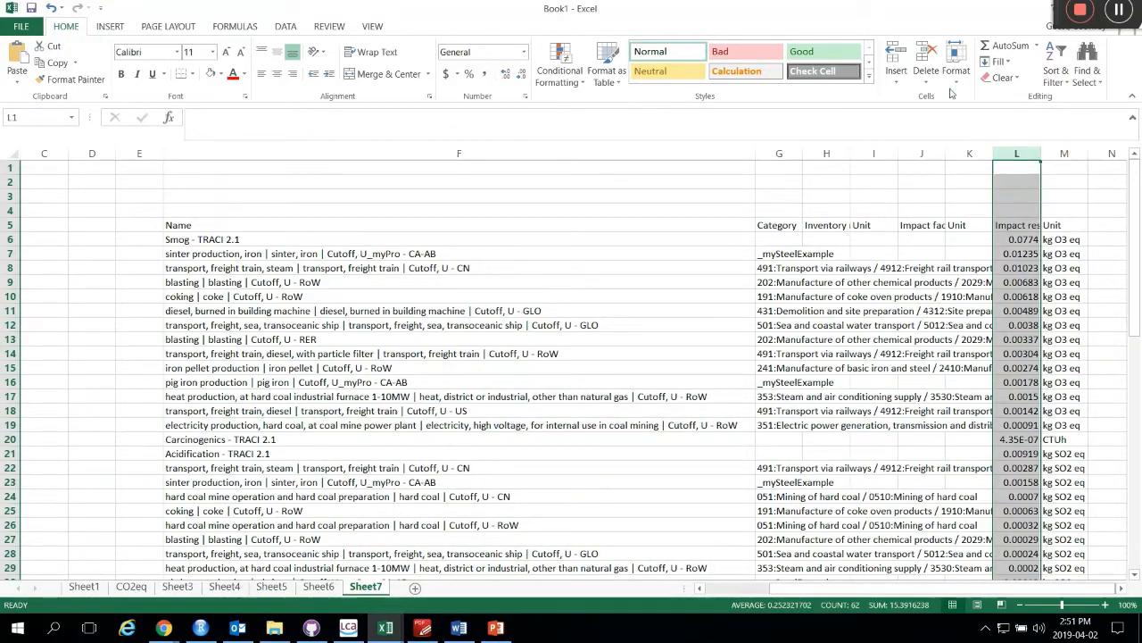
left_click(897, 61)
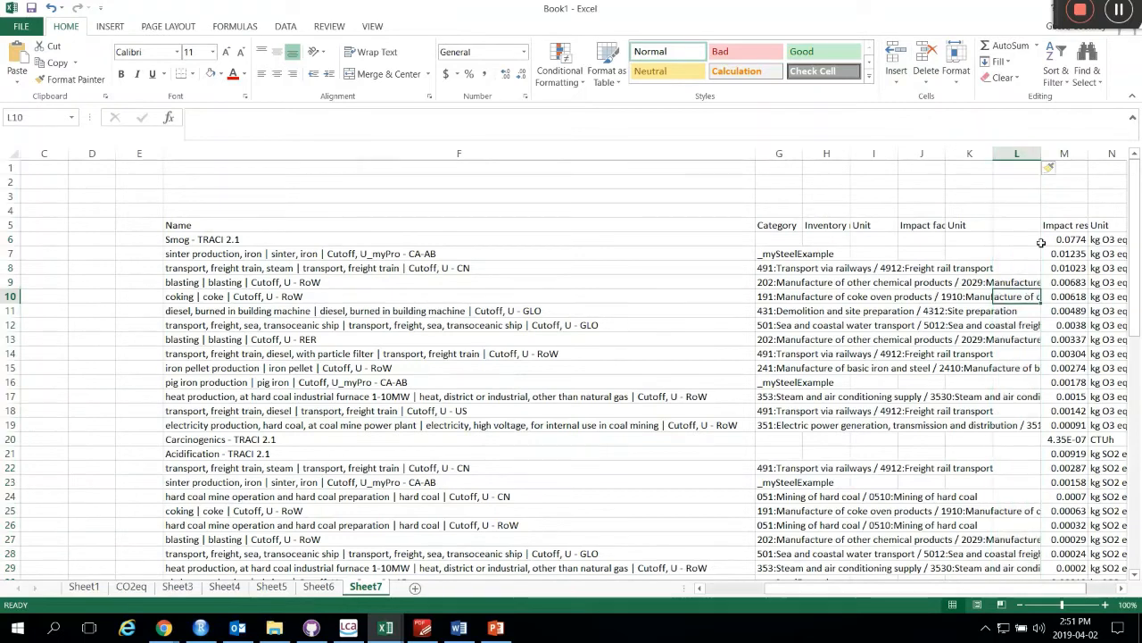
Check the Impact result and Unit columns for the smog processes and highlight the cell range L4:S19
left_click(1065, 225)
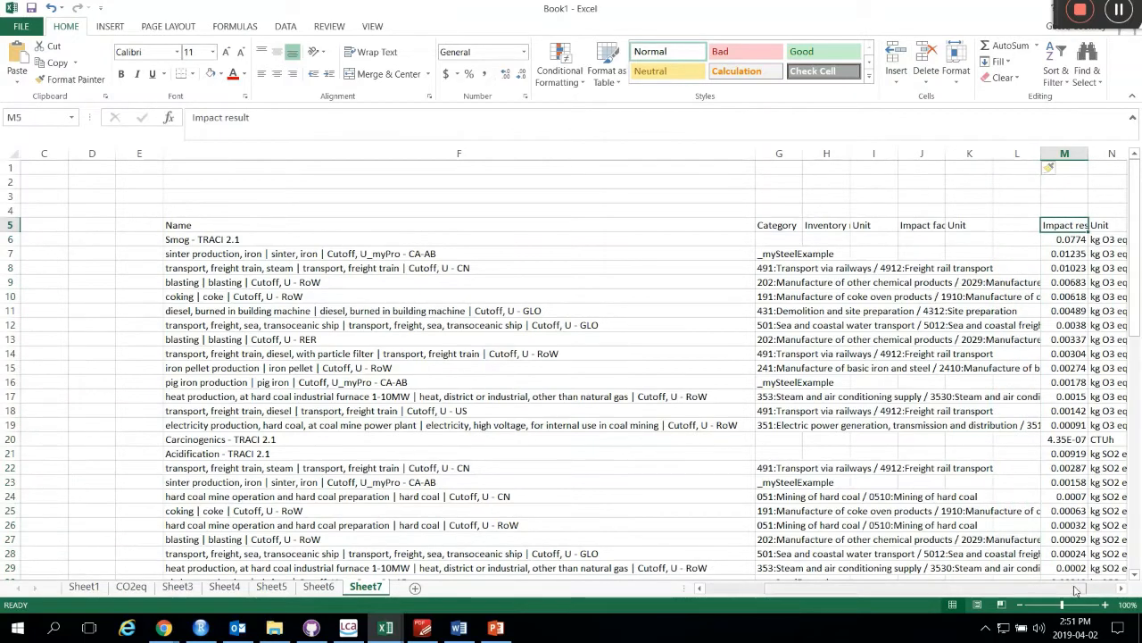
left_click_drag(1069, 586, 1082, 586)
left_click_drag(1062, 239, 1065, 417)
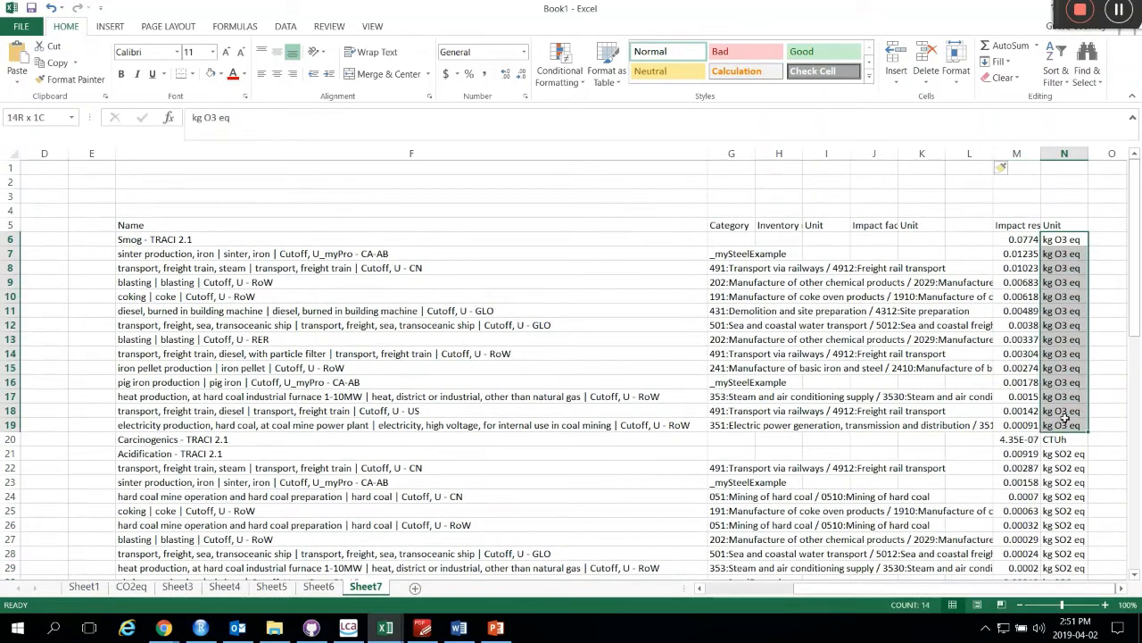
left_click(1020, 228)
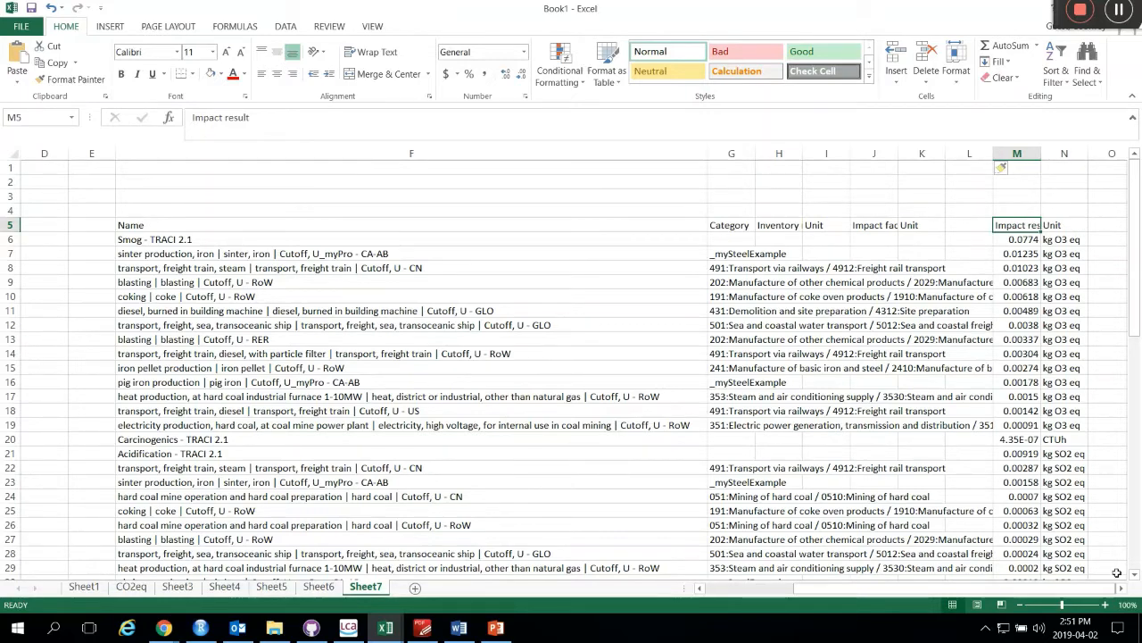
scroll(723, 312, "right", 3)
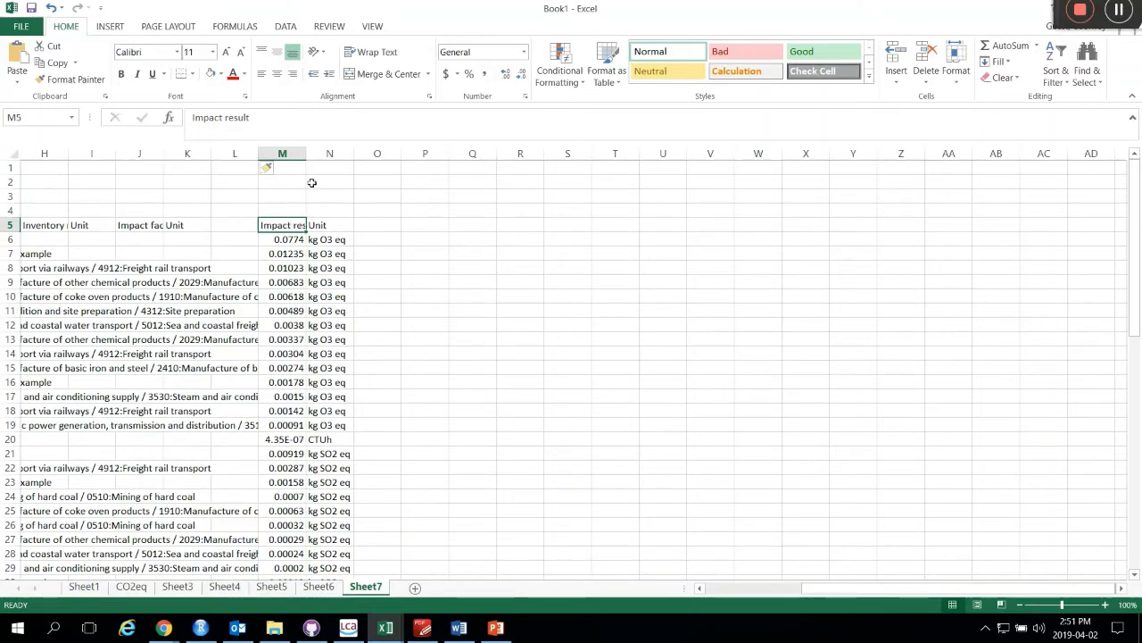
left_click_drag(568, 282, 568, 296)
left_click_drag(566, 423, 234, 207)
scroll(1027, 571, "left", 3)
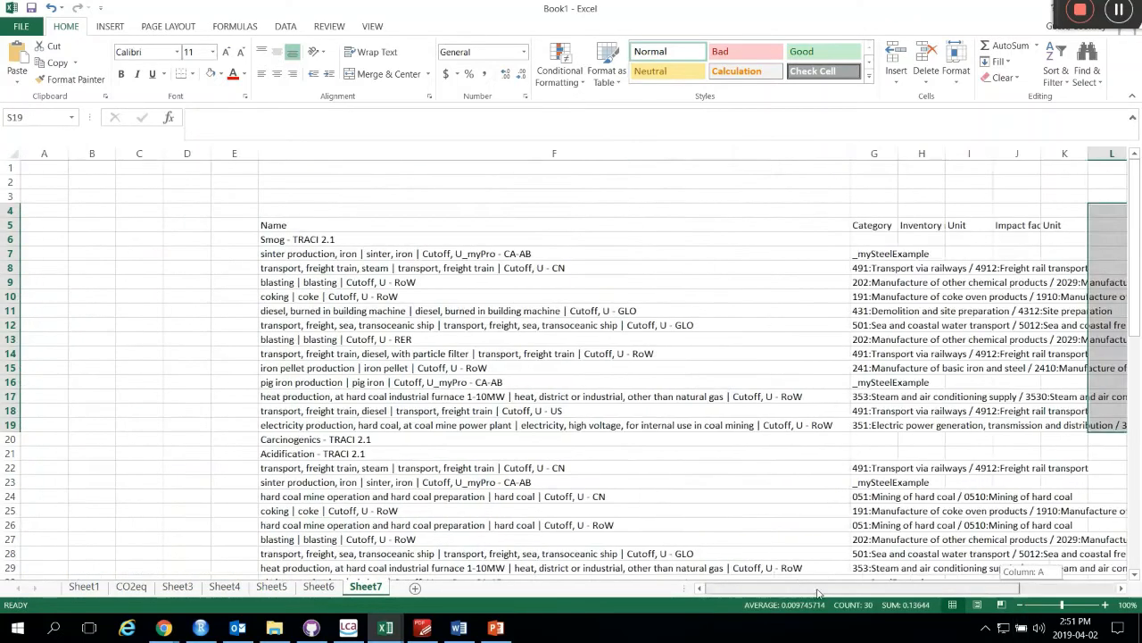
Review the smog and acidification process rows and highlight the smog impact results from sinter production to pig iron production
scroll(683, 486, "down", 2)
scroll(682, 487, "up", 2)
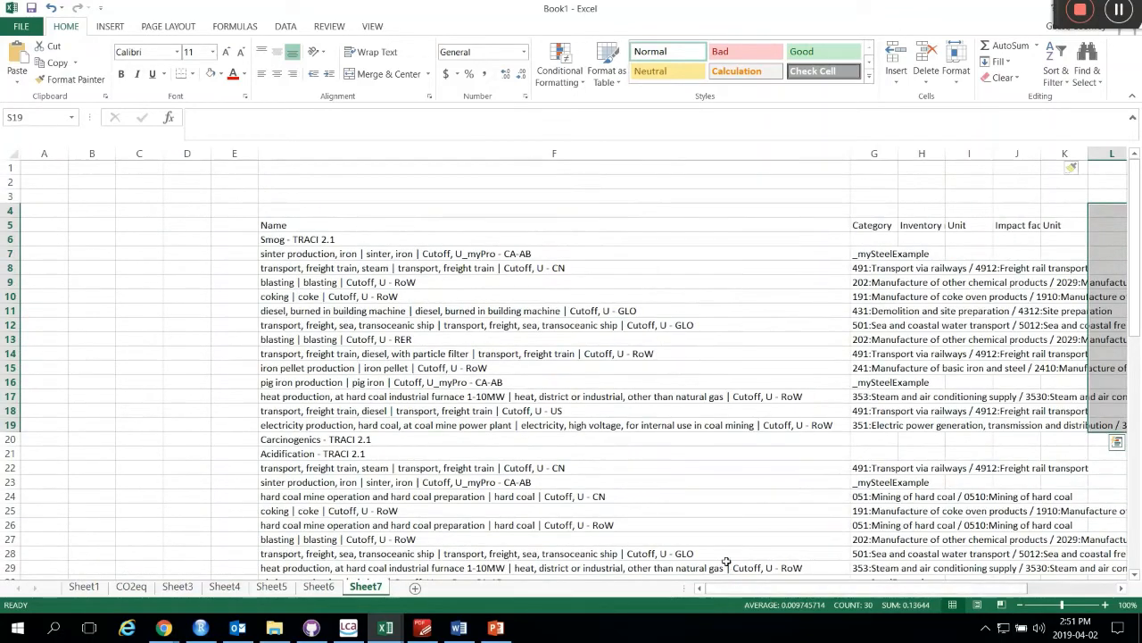
left_click(187, 468)
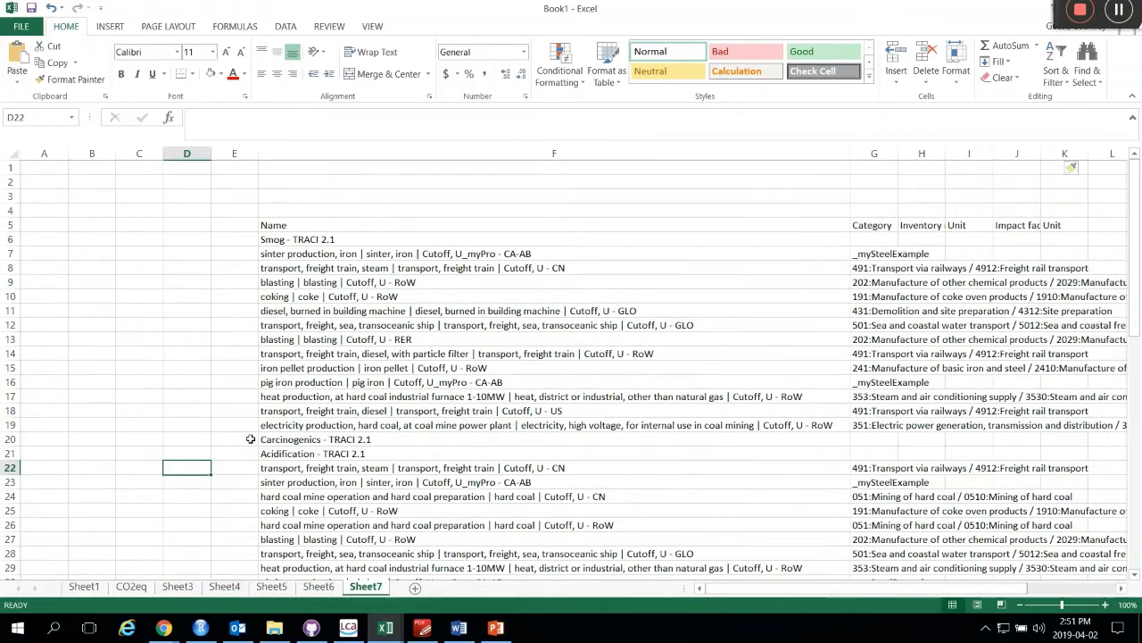
scroll(593, 420, "down", 1)
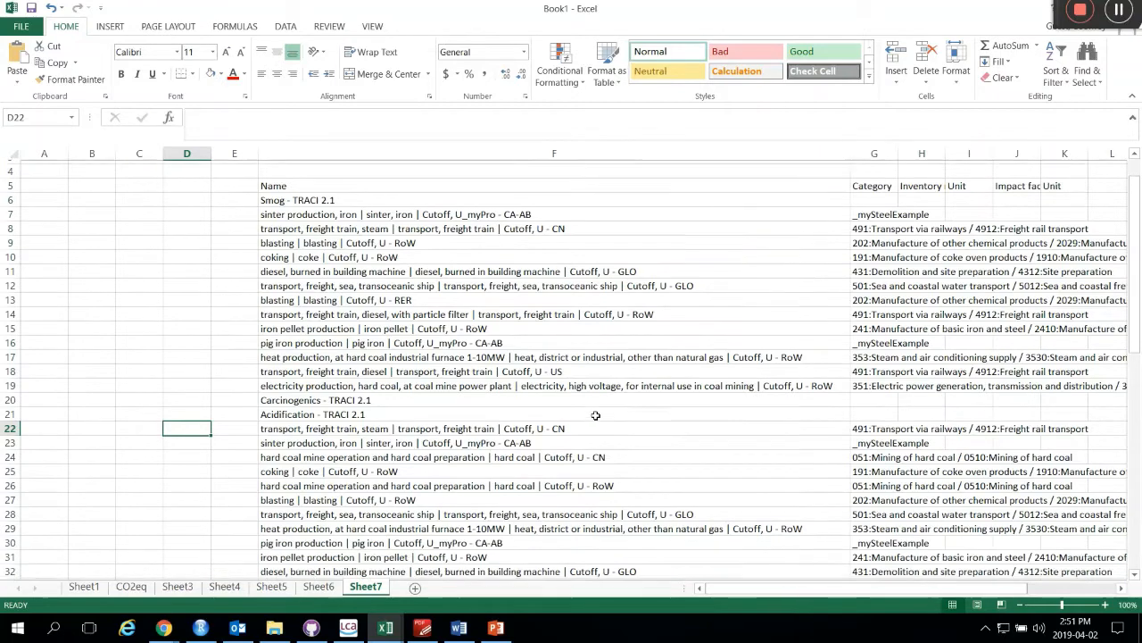
scroll(594, 415, "up", 1)
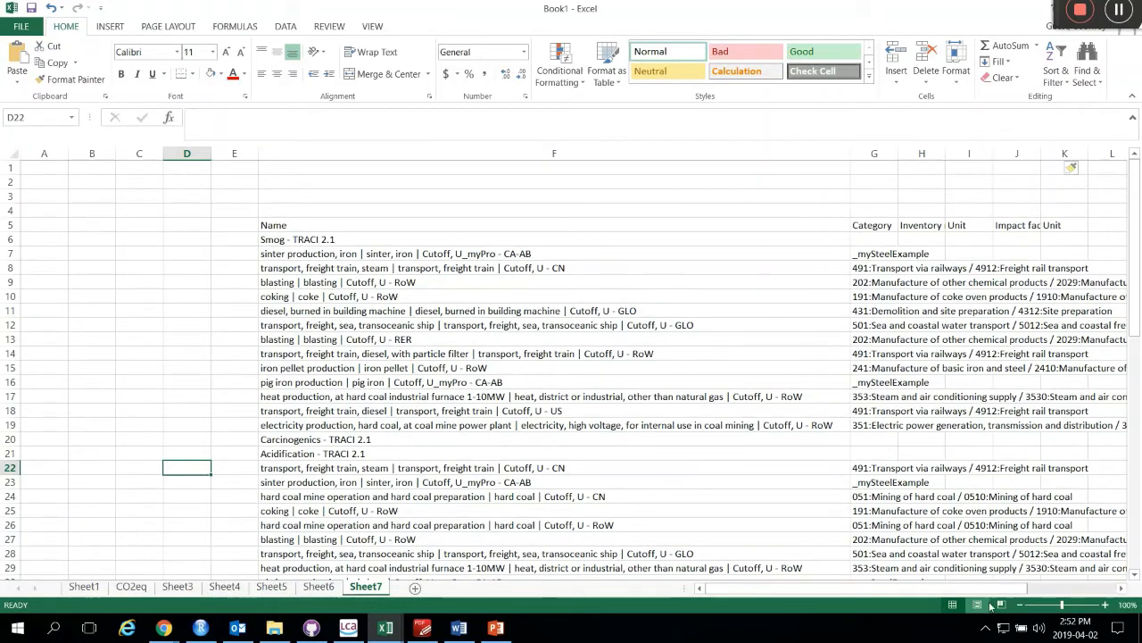
left_click_drag(982, 587, 1071, 587)
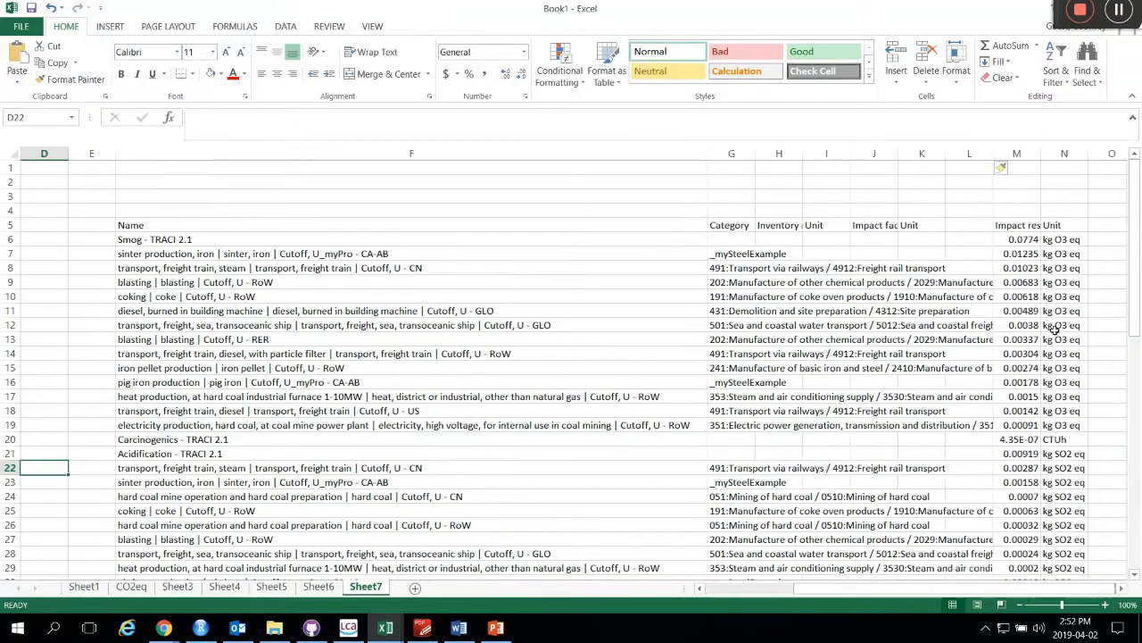
left_click(1017, 239)
left_click_drag(1017, 253, 1024, 382)
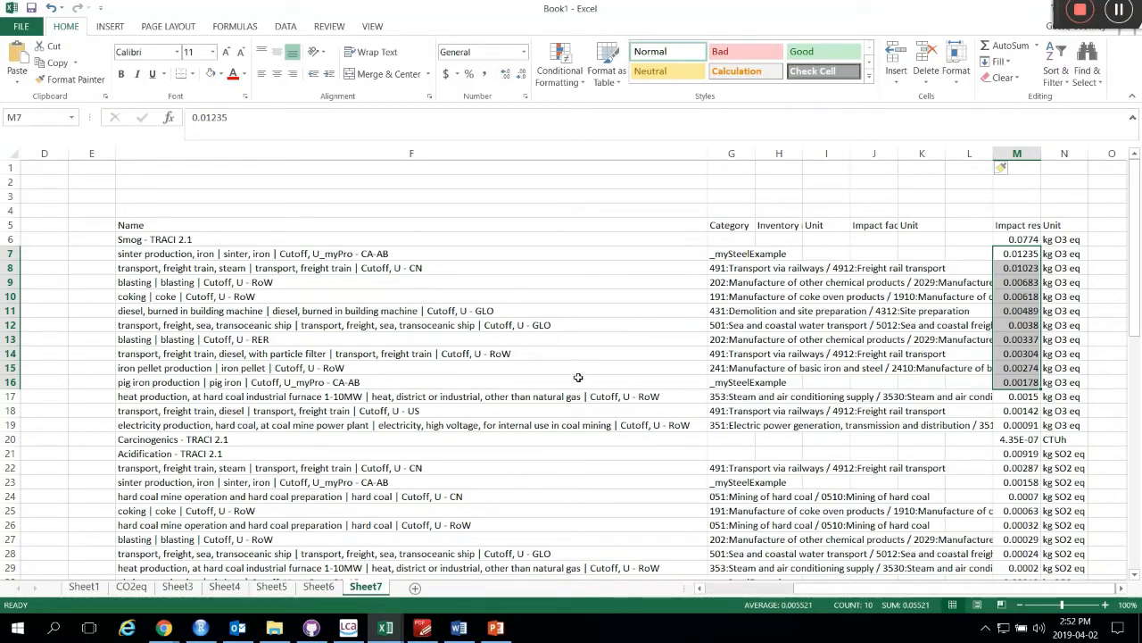
Switch to the Word report template and review the Table 5 inventory metrics and the Table 6 results placeholder
left_click_drag(1042, 8, 975, 57)
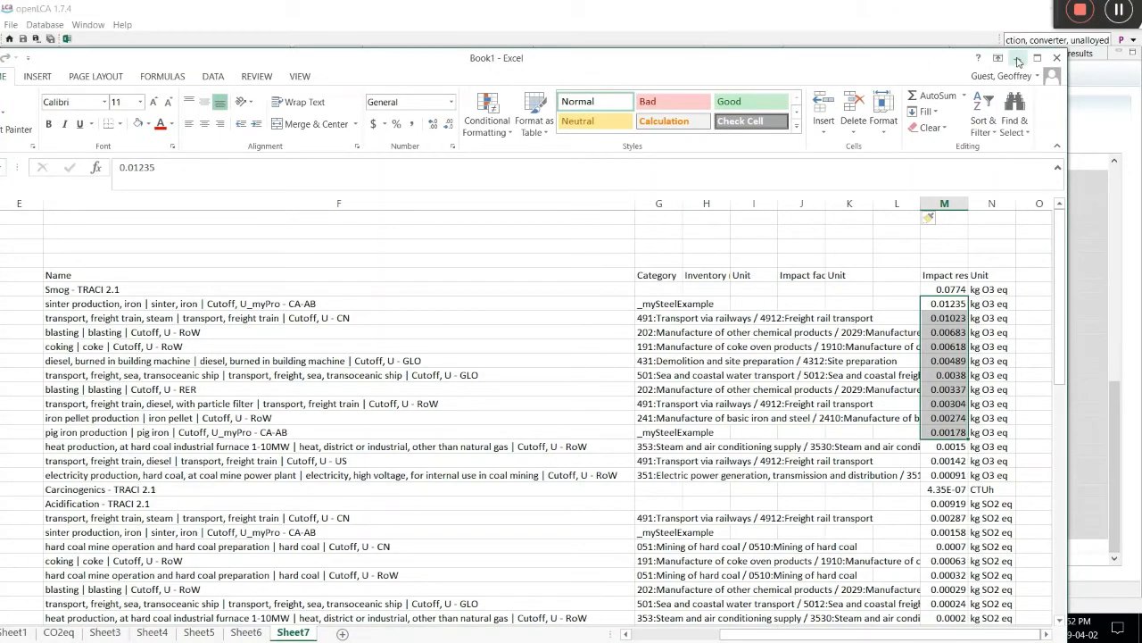
left_click(1018, 59)
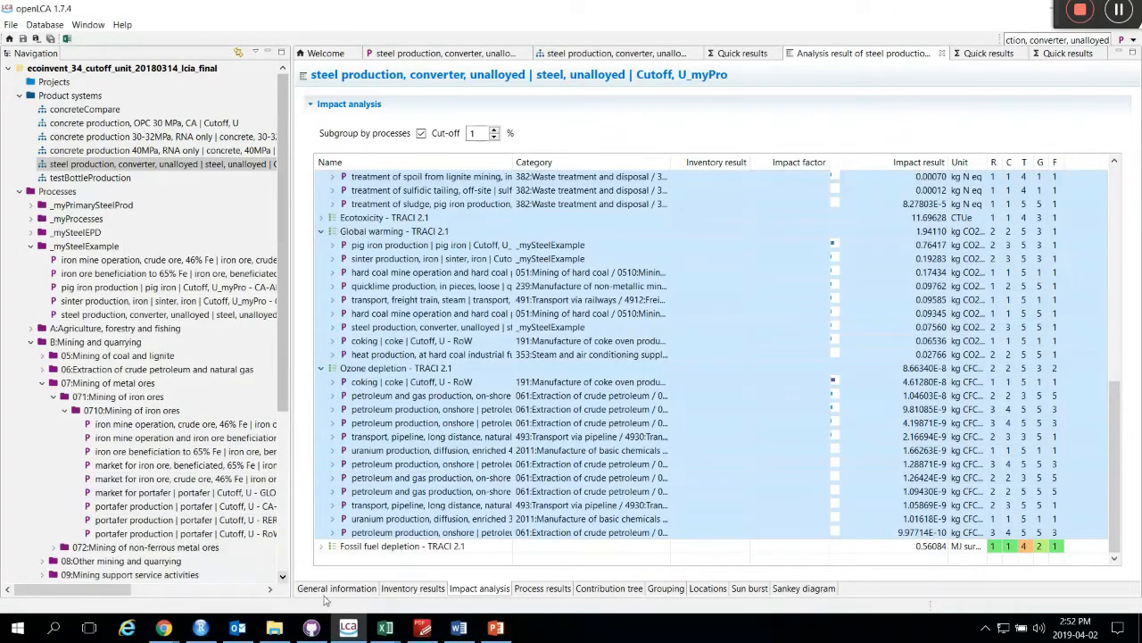
left_click(458, 627)
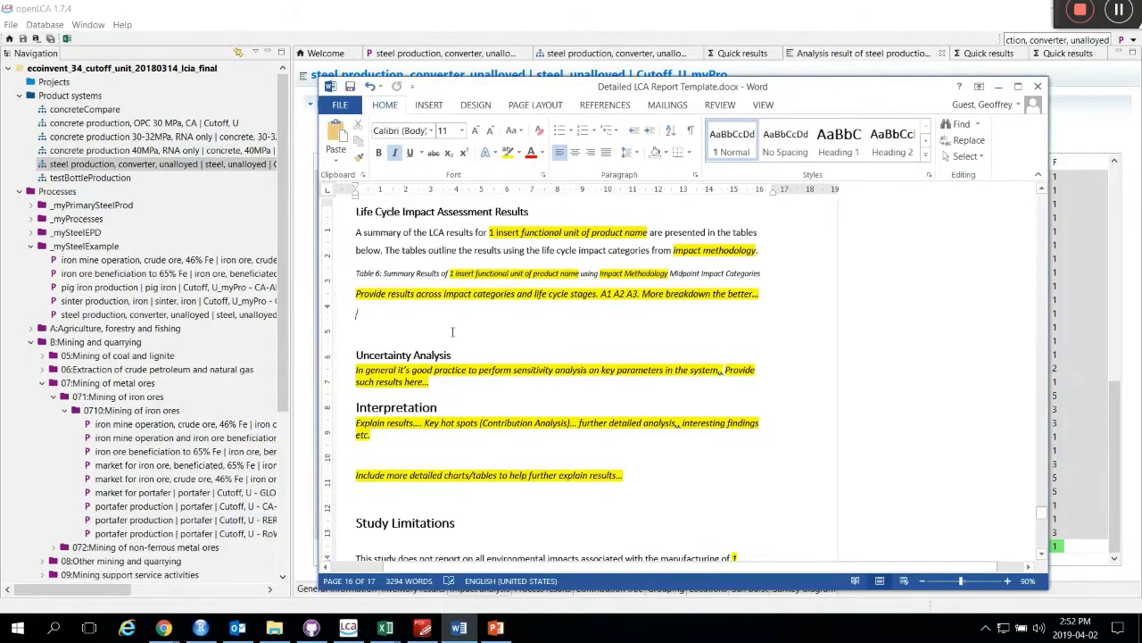
scroll(429, 325, "up", 1)
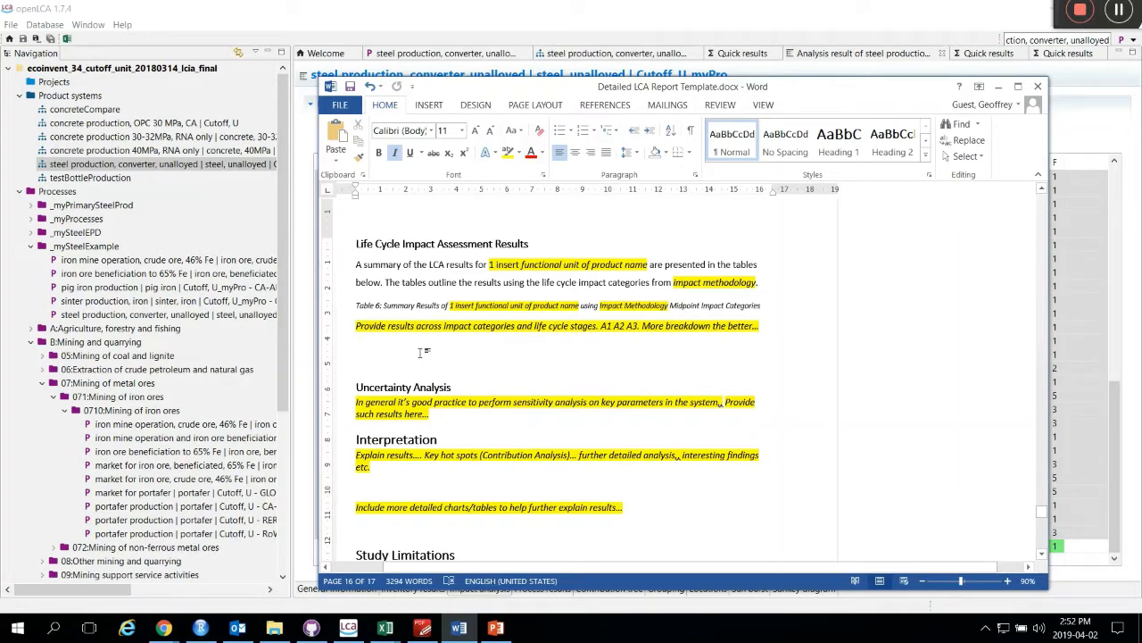
scroll(497, 433, "up", 10)
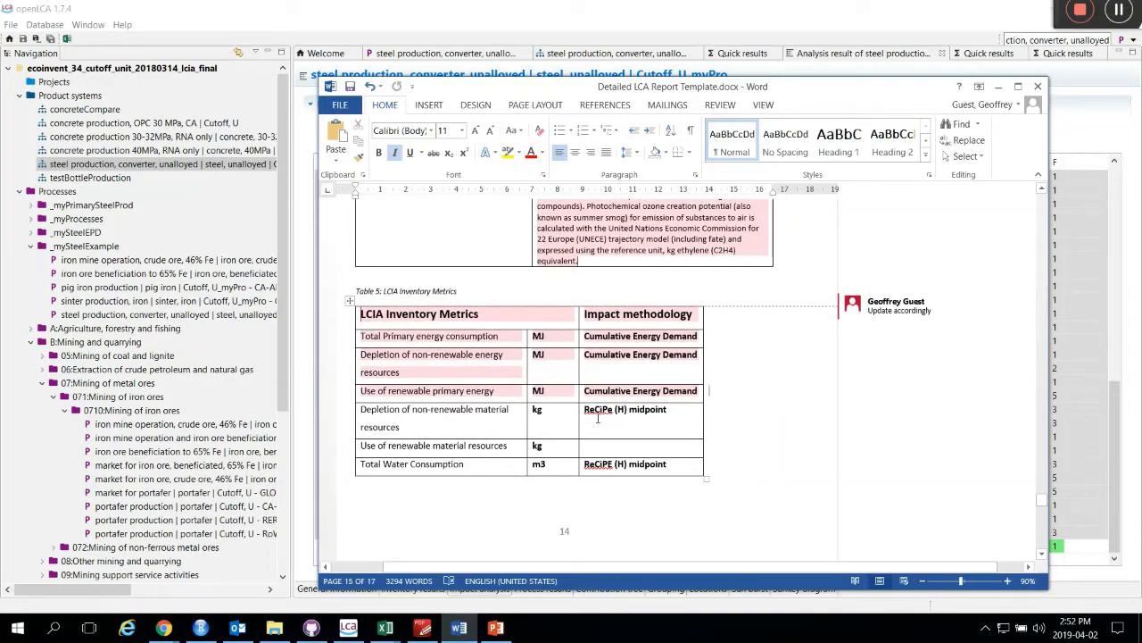
scroll(598, 416, "down", 3)
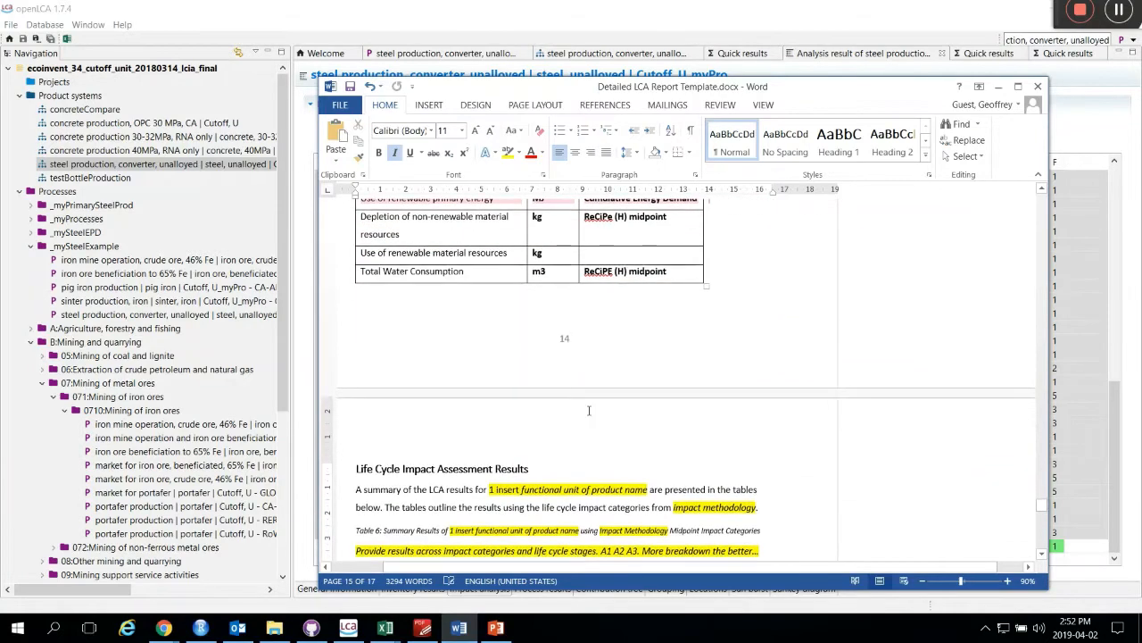
scroll(587, 409, "up", 1)
scroll(553, 429, "down", 2)
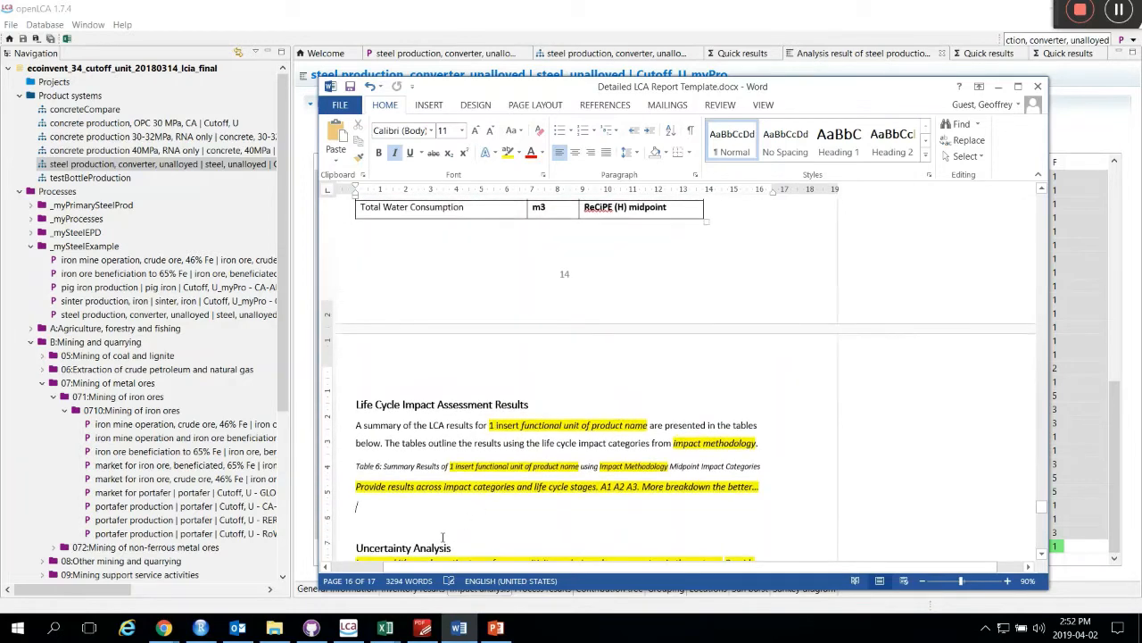
Review the Table 5 inventory metrics with their units and Cumulative Energy Demand methodology, plus the eutrophication and smog category descriptions
scroll(518, 455, "up", 1)
scroll(500, 464, "up", 1)
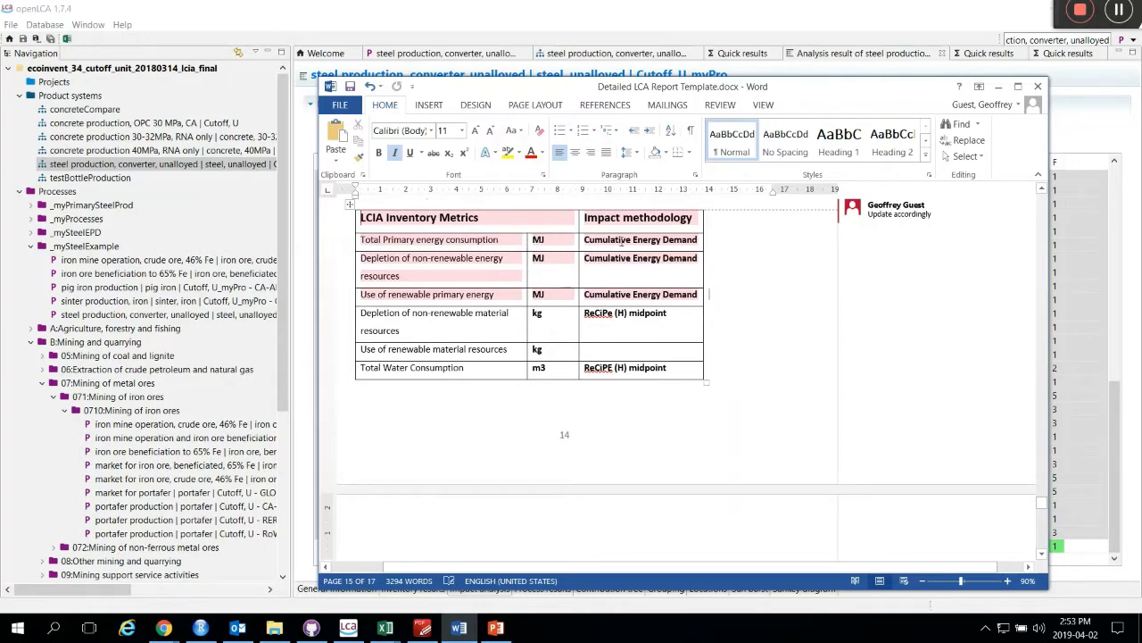
left_click_drag(622, 240, 675, 239)
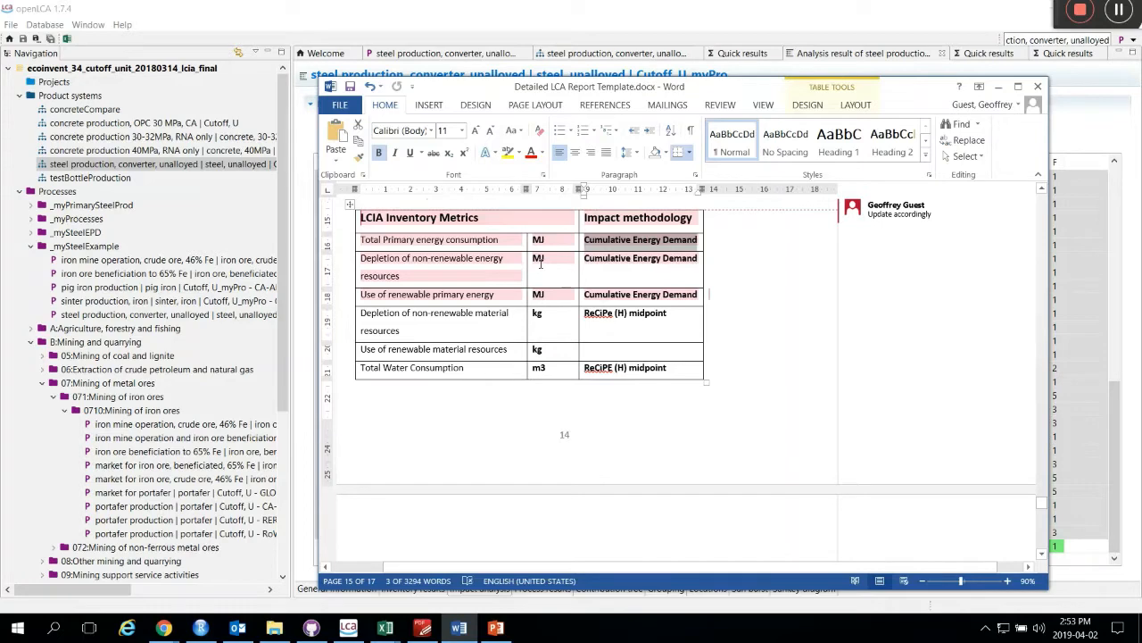
scroll(540, 263, "up", 10)
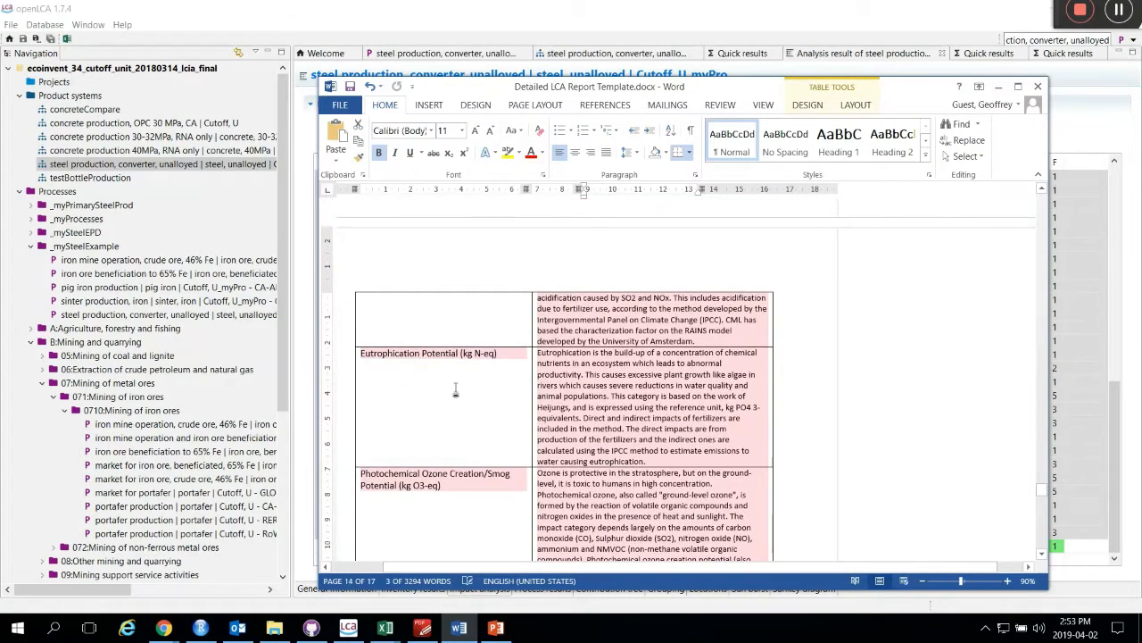
scroll(455, 390, "up", 1)
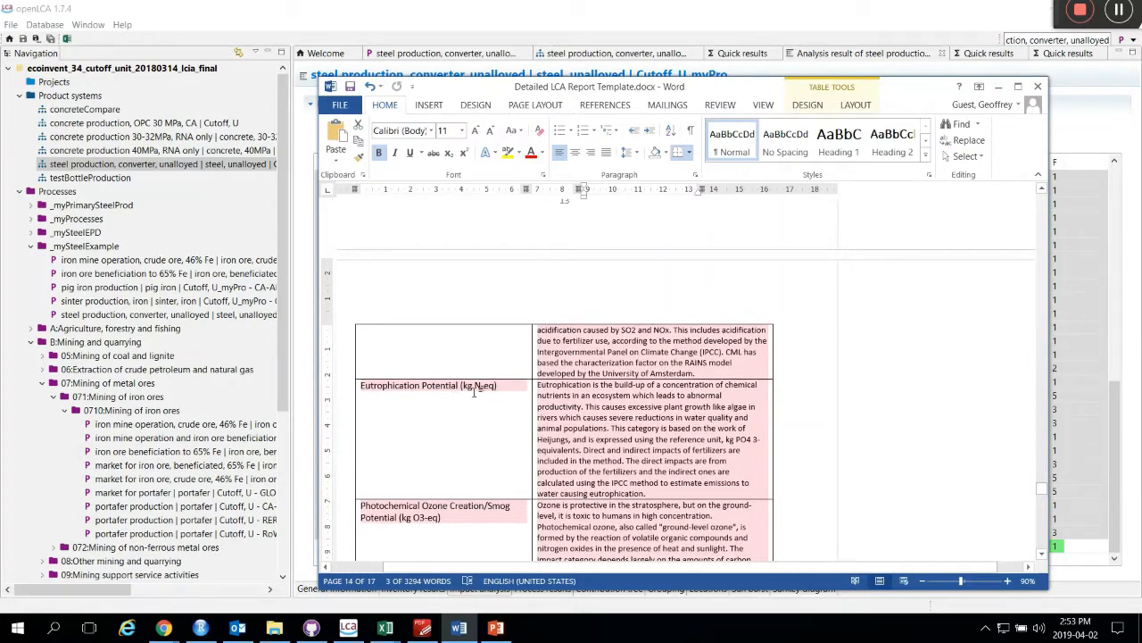
scroll(485, 427, "down", 8)
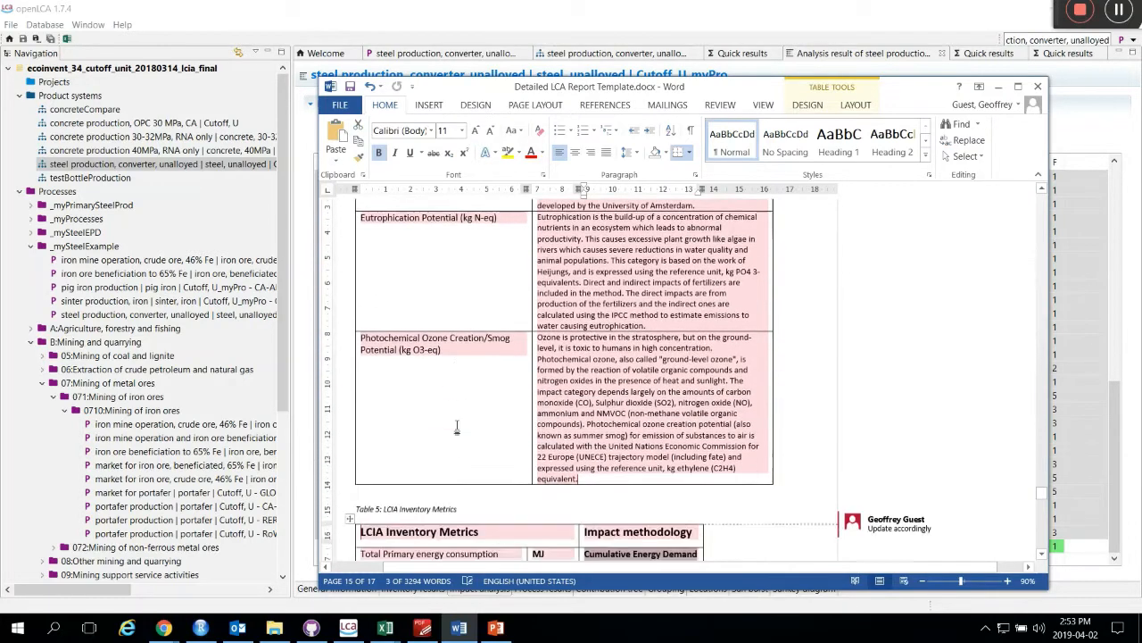
scroll(503, 425, "down", 2)
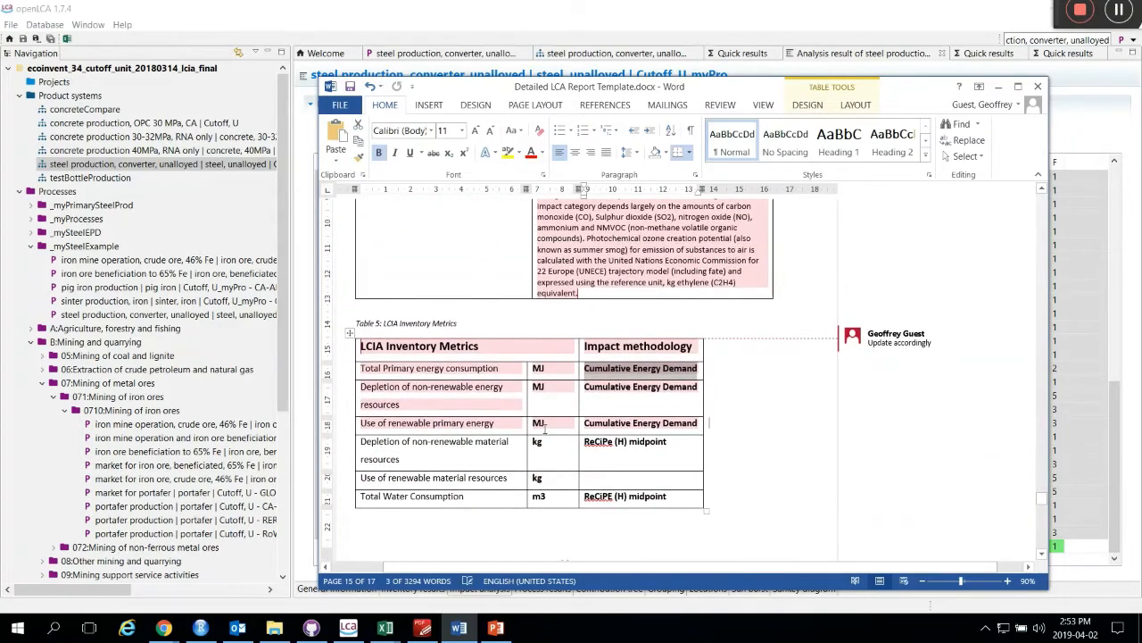
left_click_drag(543, 424, 527, 425)
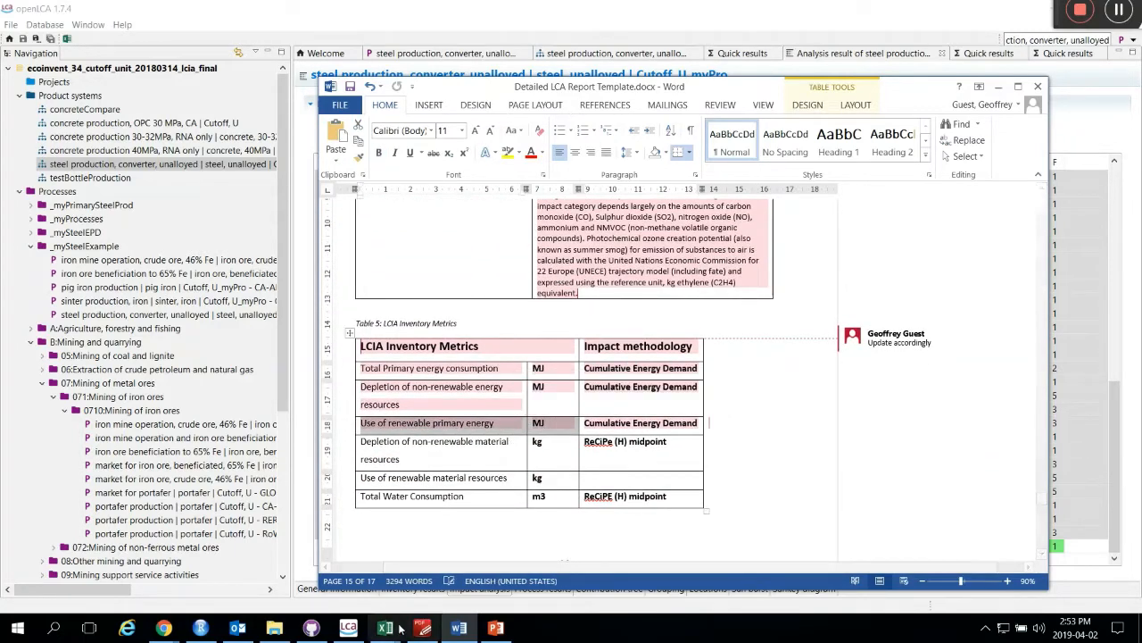
Switch to openLCA and examine the impact category list in the Cumulative Energy Demand quick results
left_click(348, 628)
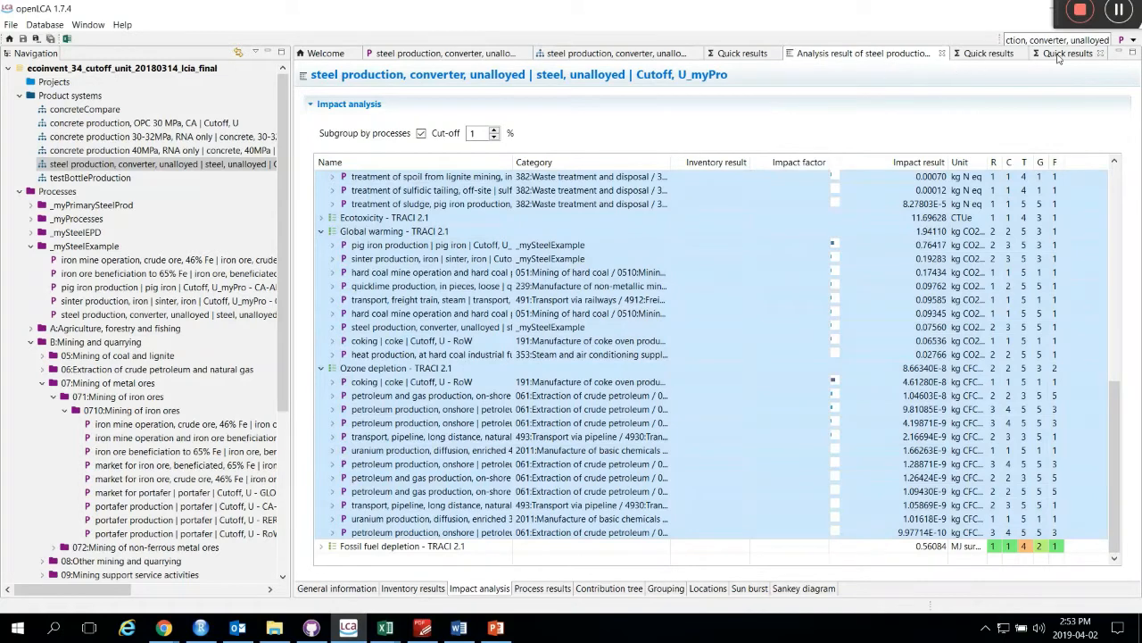
left_click(1060, 55)
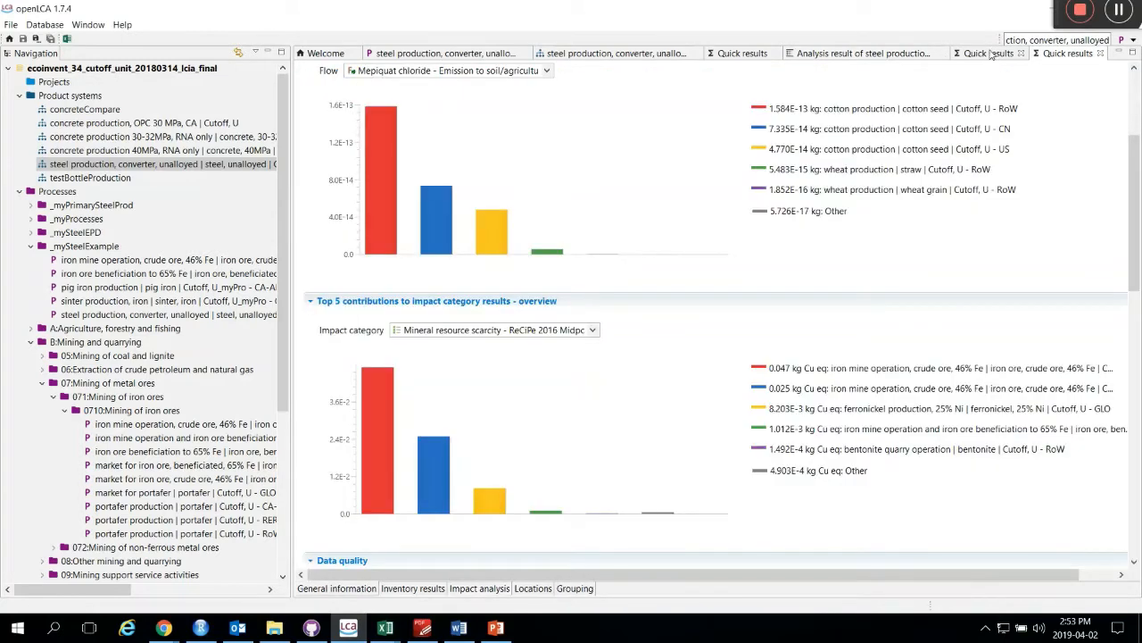
left_click(992, 55)
left_click(591, 280)
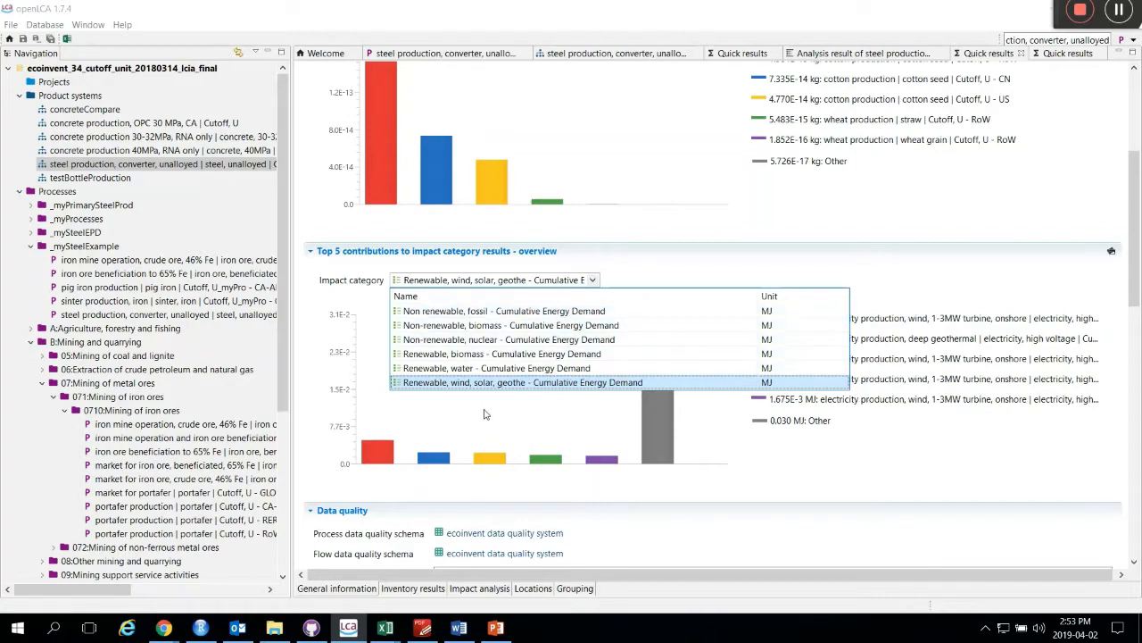
left_click(714, 522)
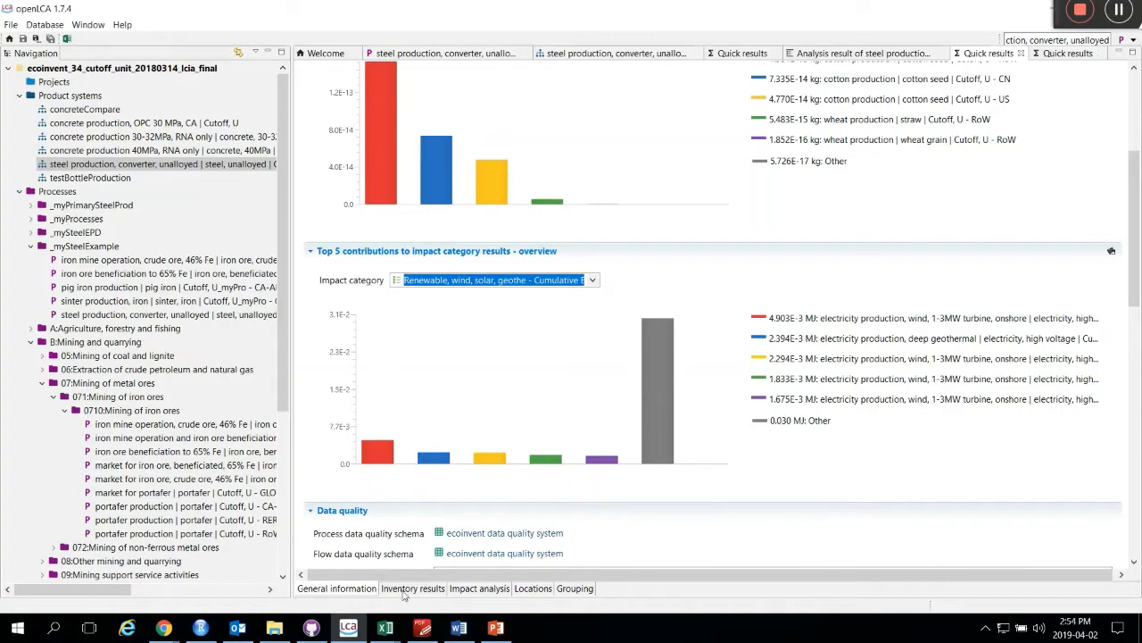
Switch back to the Word report template and review the Uncertainty Analysis section below the Table 6 placeholder
left_click(458, 627)
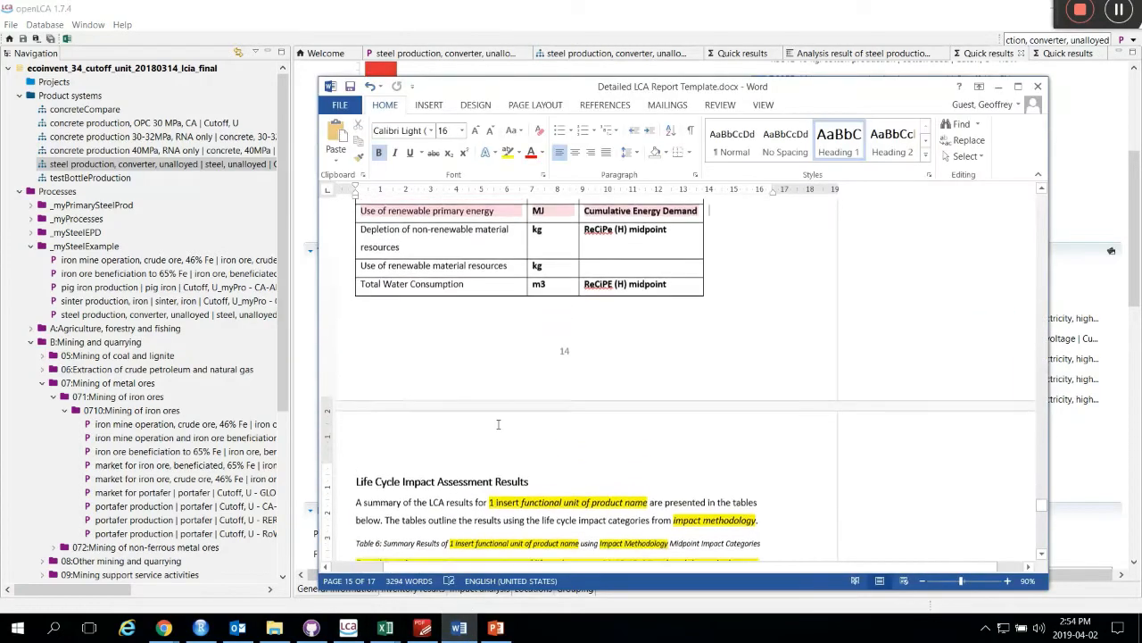
scroll(498, 424, "down", 4)
scroll(495, 416, "down", 3)
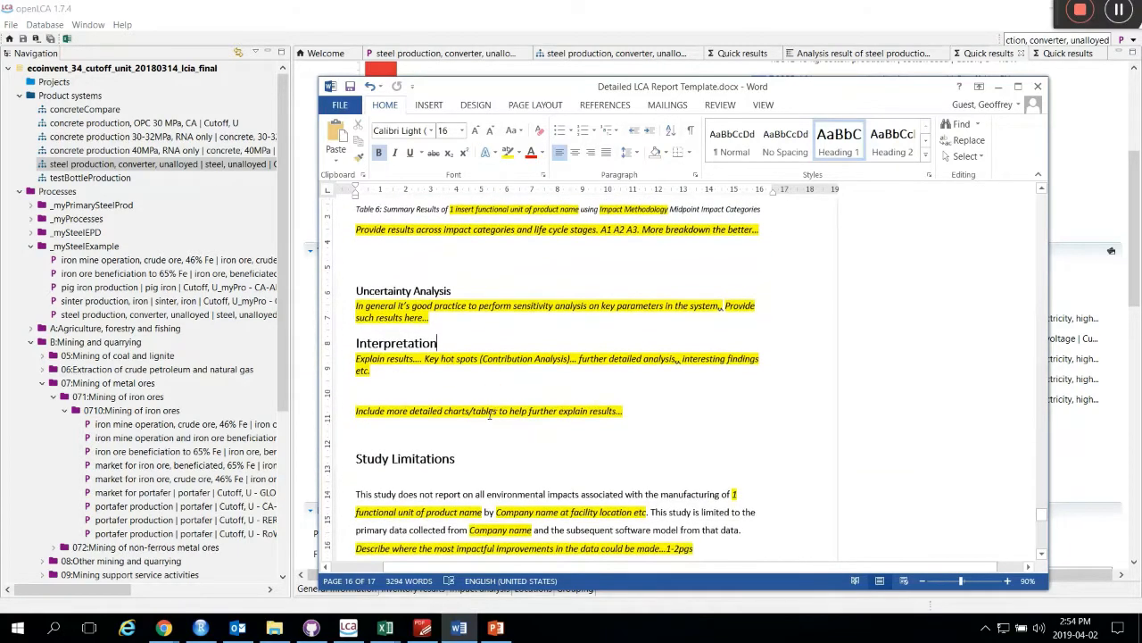
double_click(382, 291)
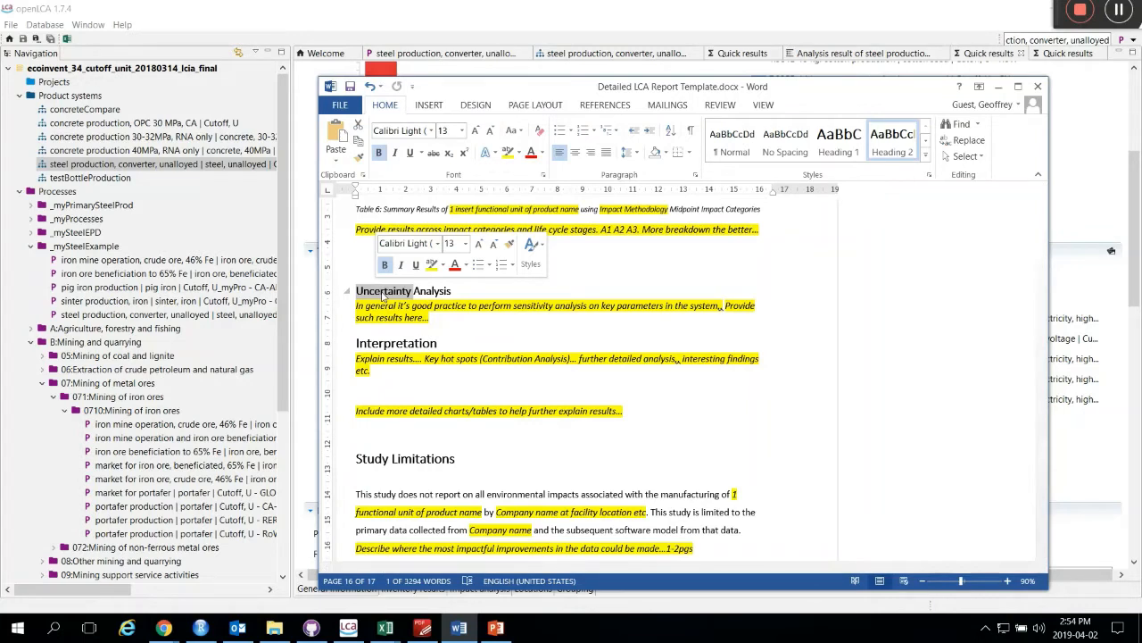
left_click(458, 319)
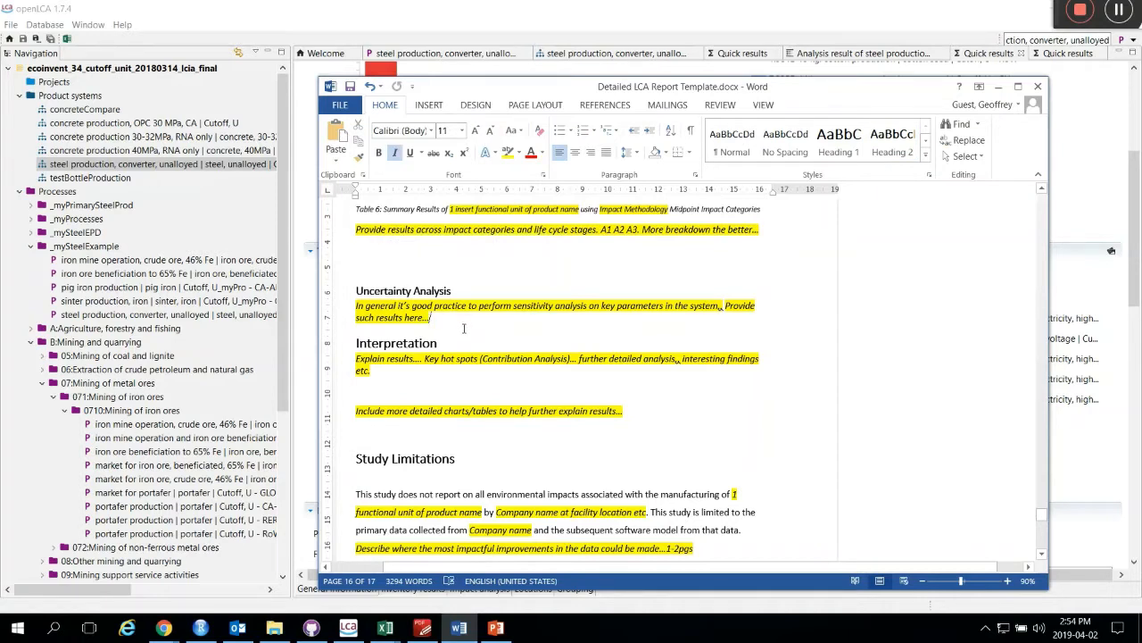
double_click(393, 293)
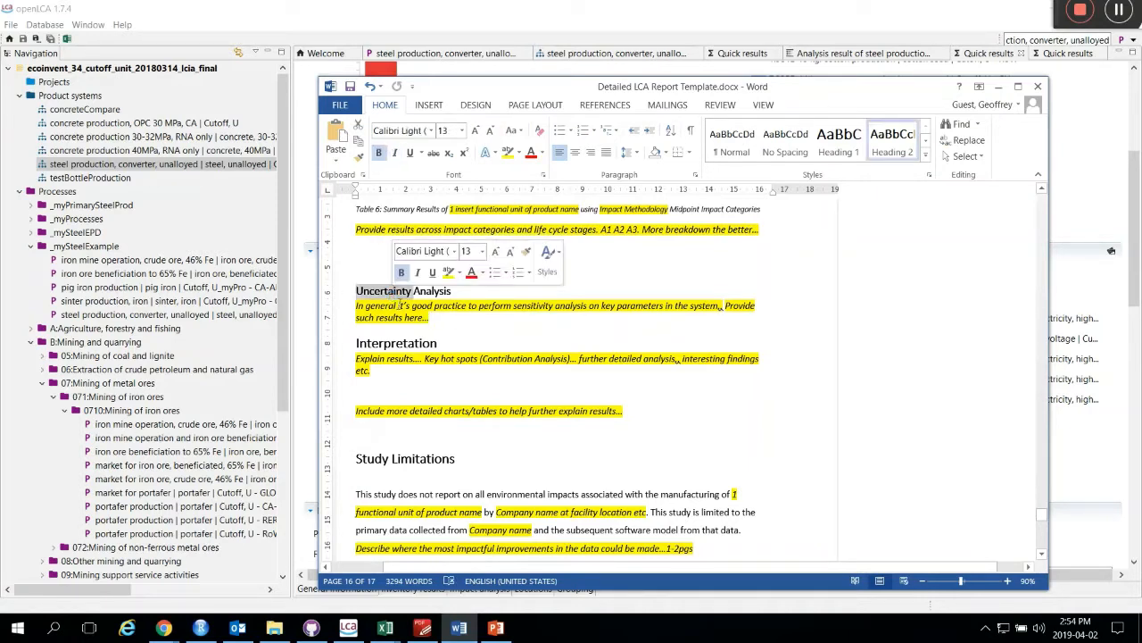
left_click(435, 293)
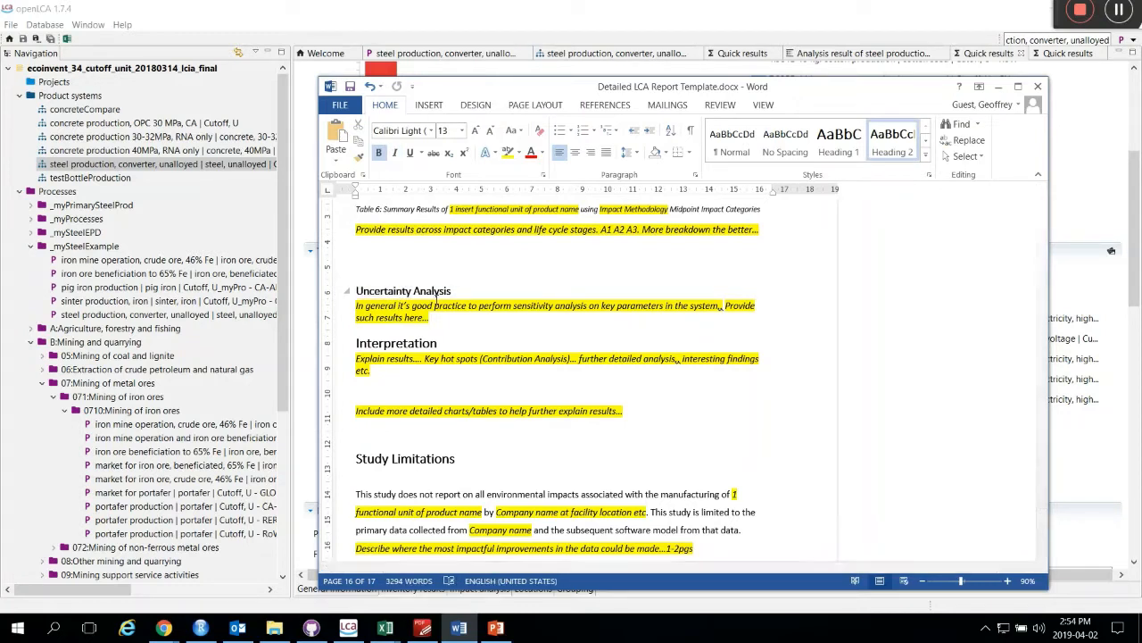
In openLCA, open the calculation setup for the steel product system and choose a Monte Carlo Simulation with 1000 iterations
left_click(346, 628)
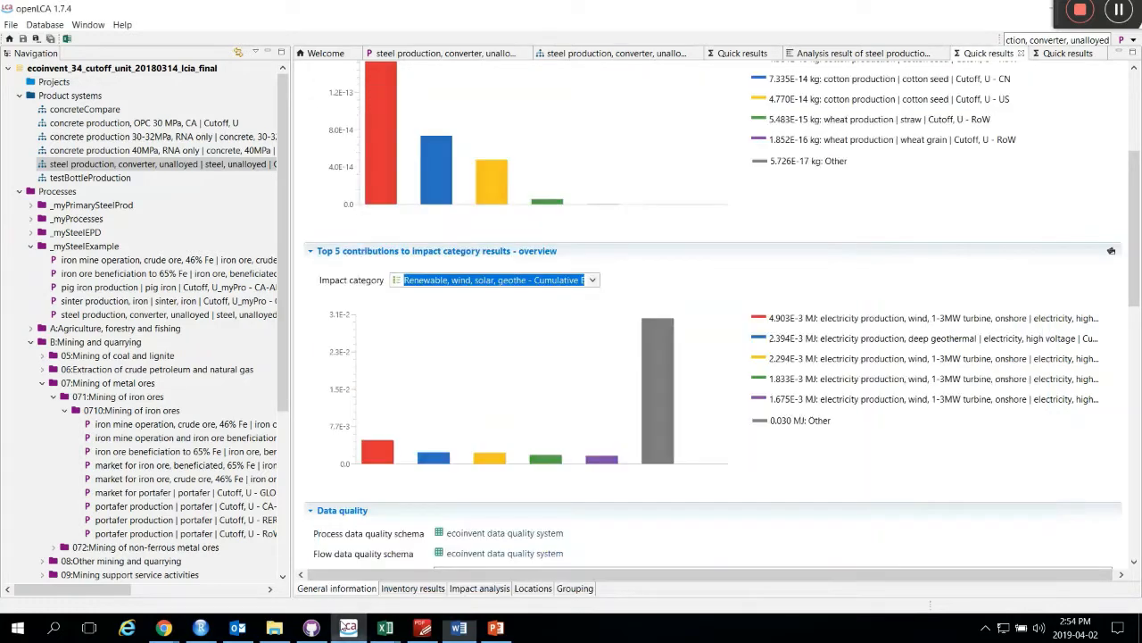
scroll(391, 252, "up", 5)
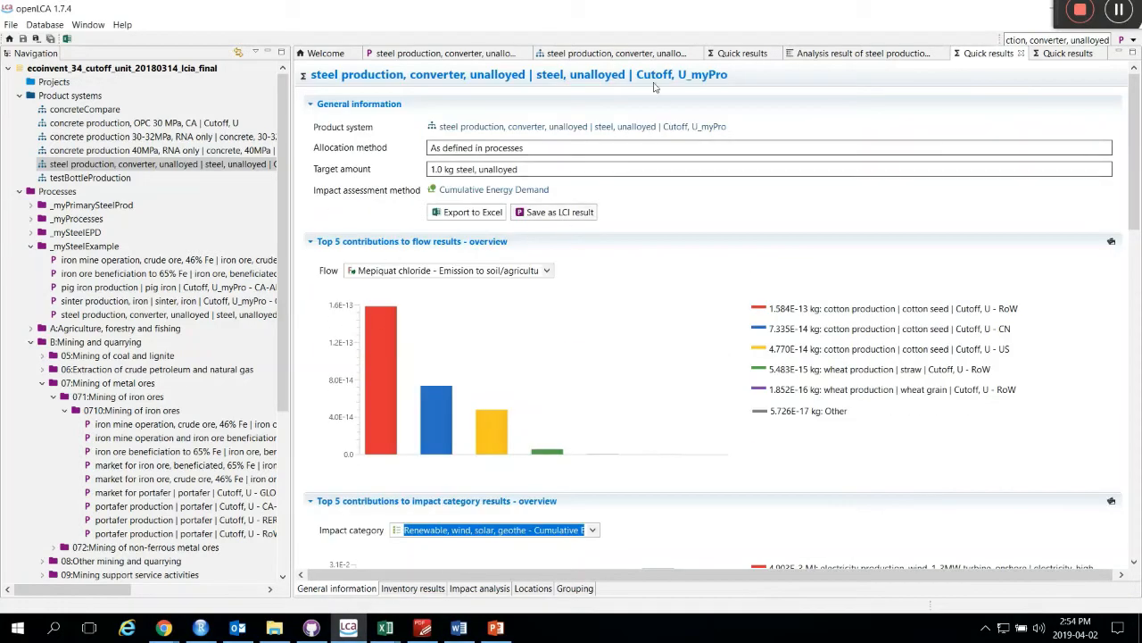
left_click(553, 126)
left_click(403, 282)
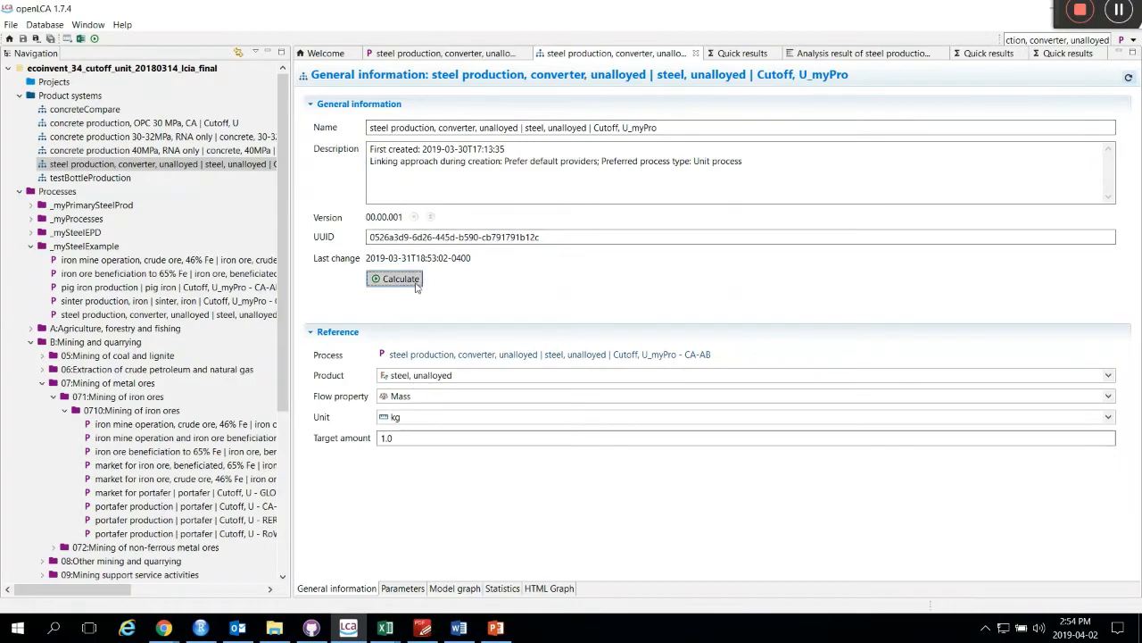
left_click(697, 247)
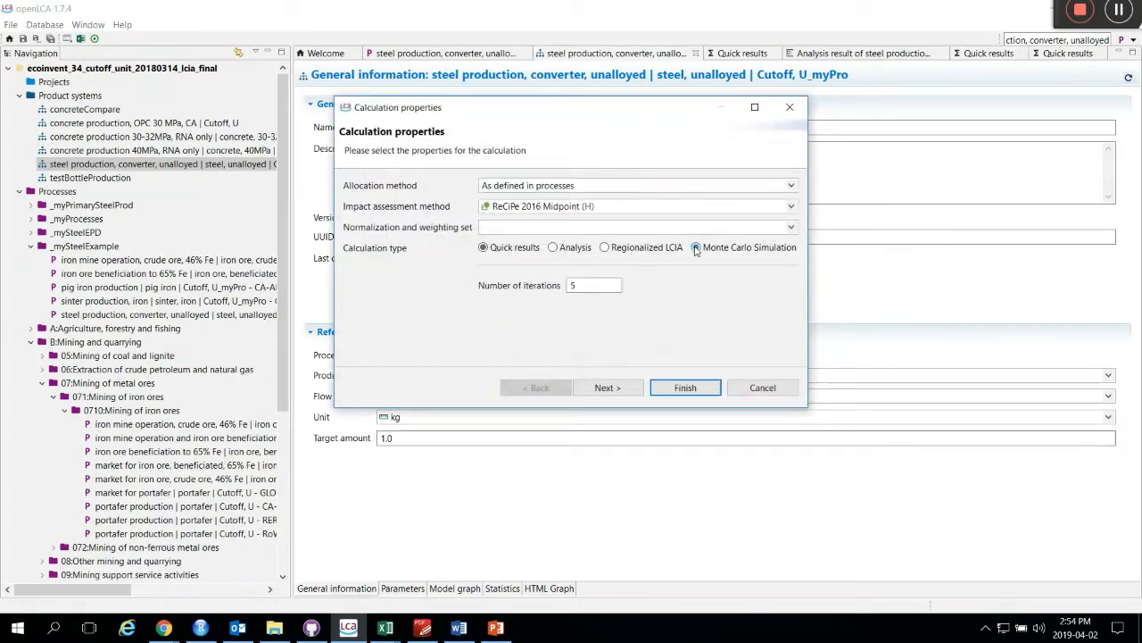
double_click(594, 285)
type("1000")
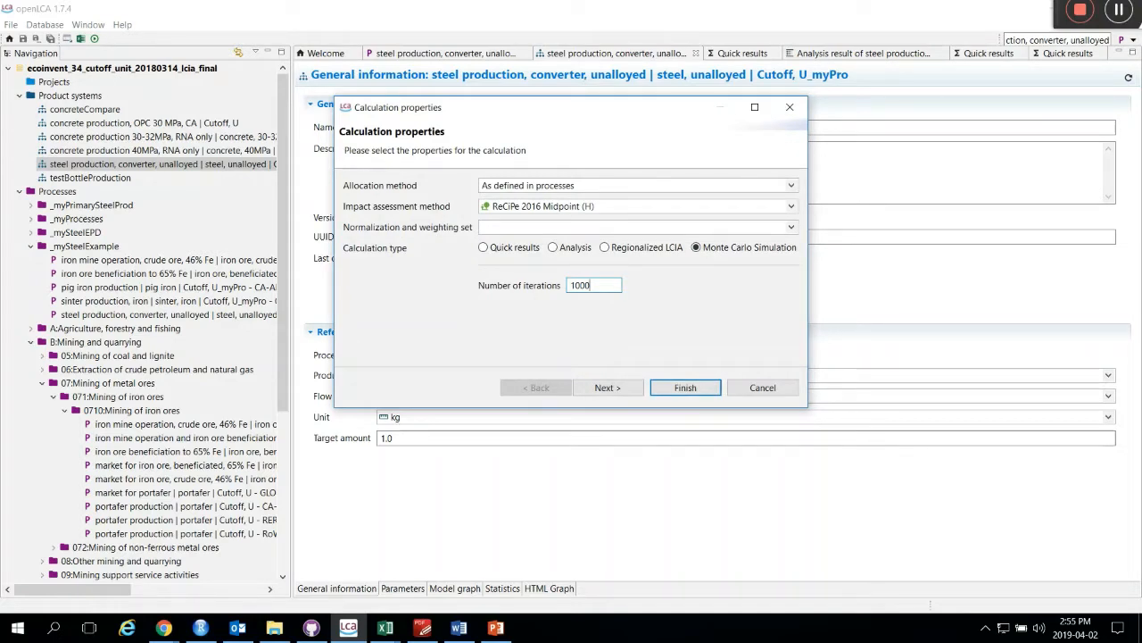
Set the impact assessment method to TRACI 2.1 and start the Monte Carlo calculation
left_click(791, 206)
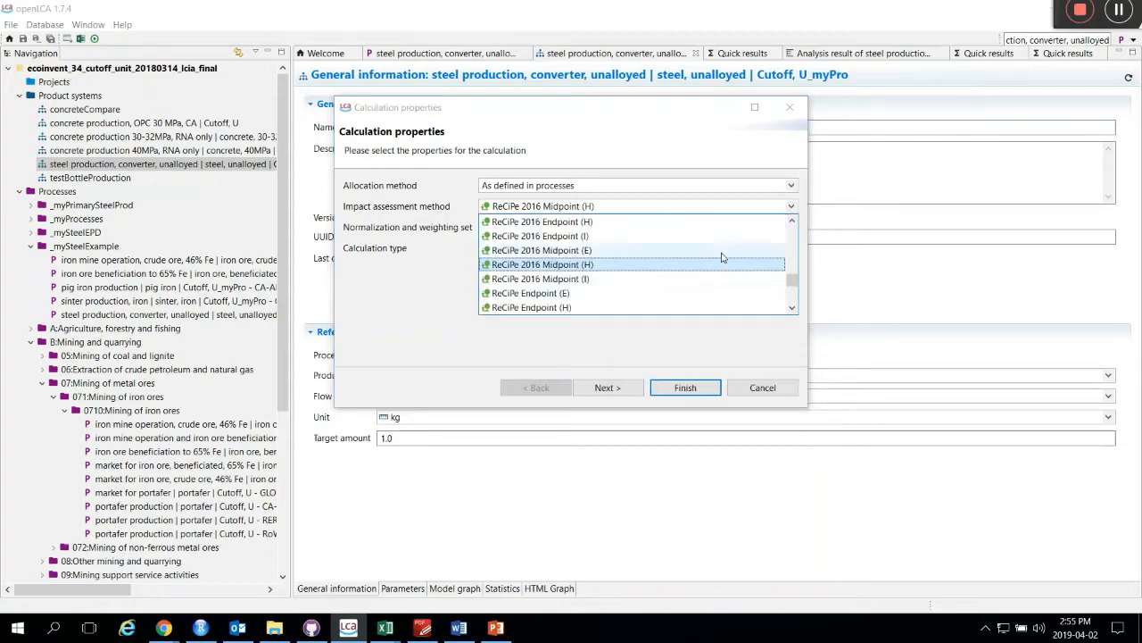
scroll(723, 258, "up", 12)
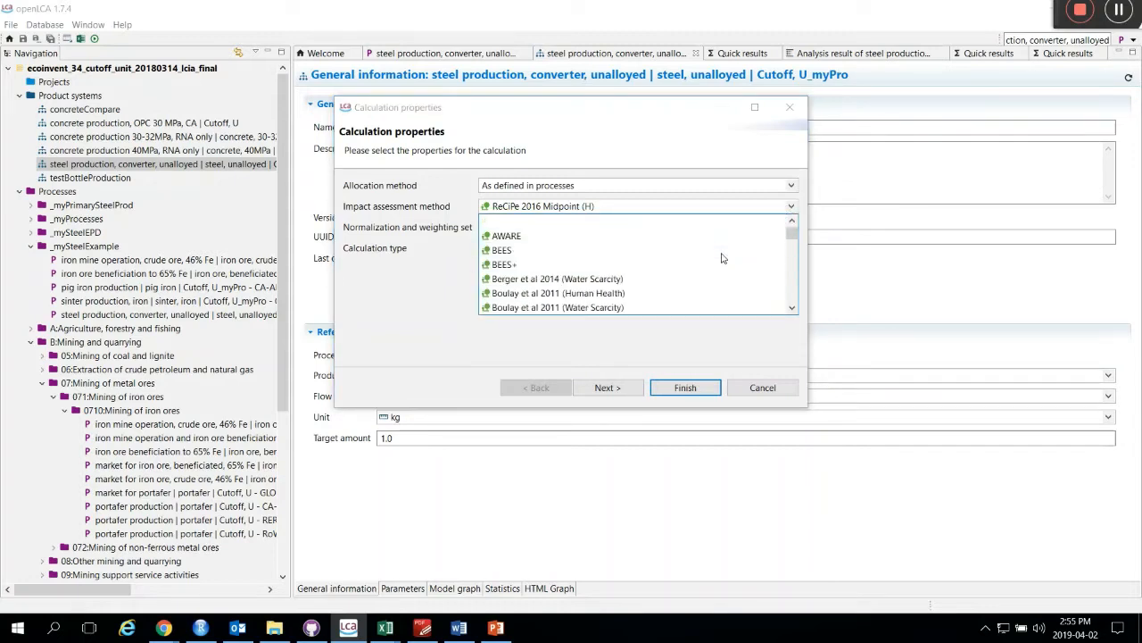
scroll(723, 258, "down", 5)
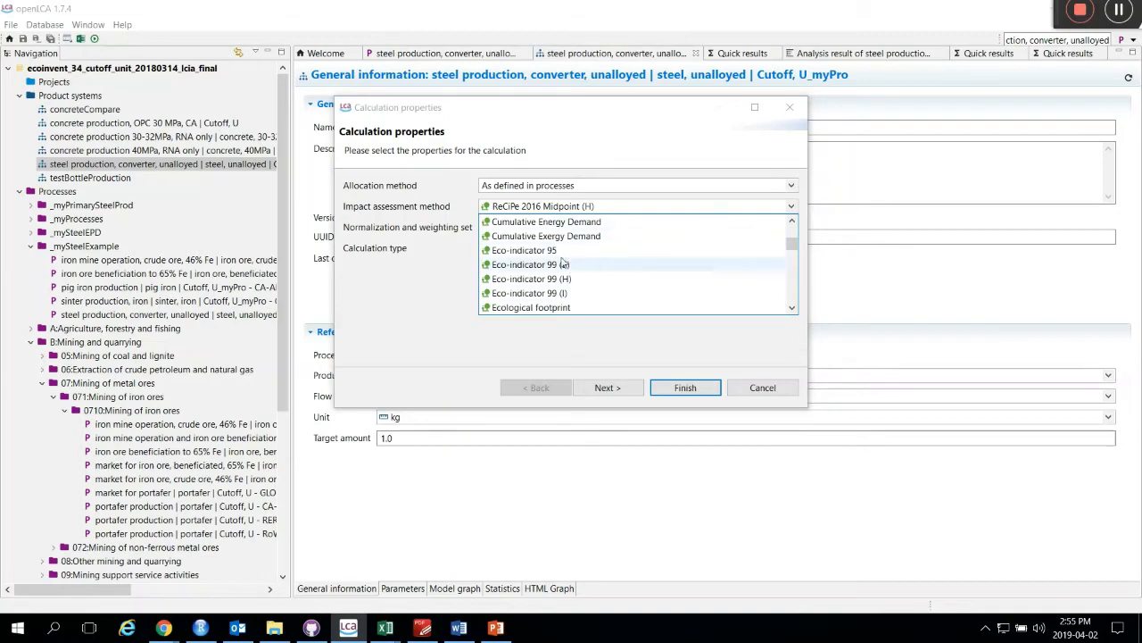
scroll(564, 305, "down", 2)
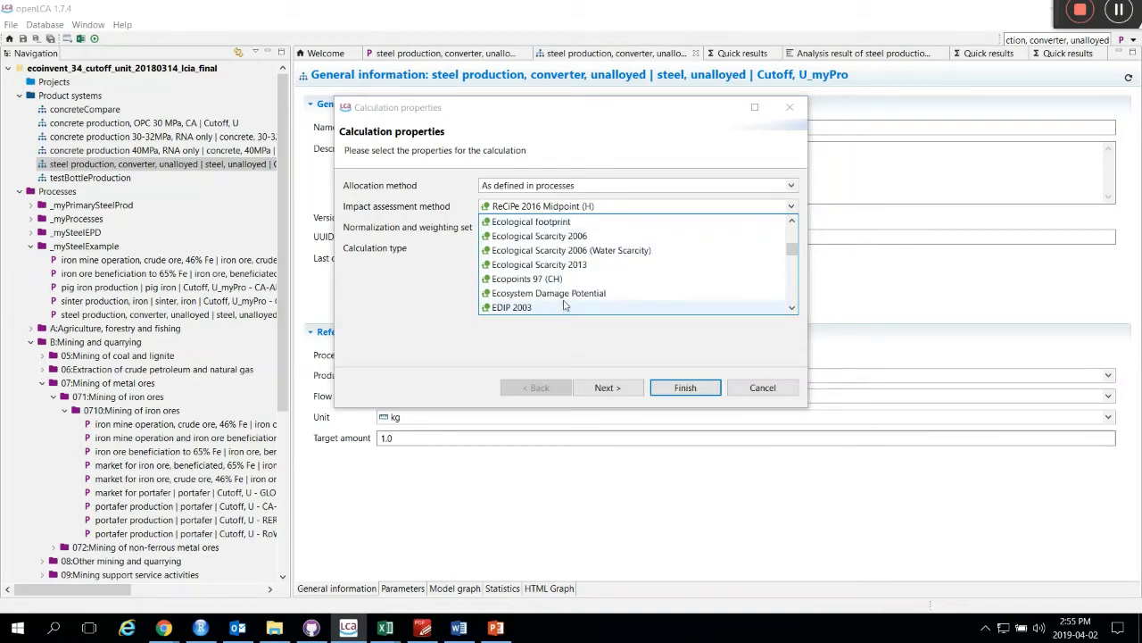
scroll(564, 306, "down", 7)
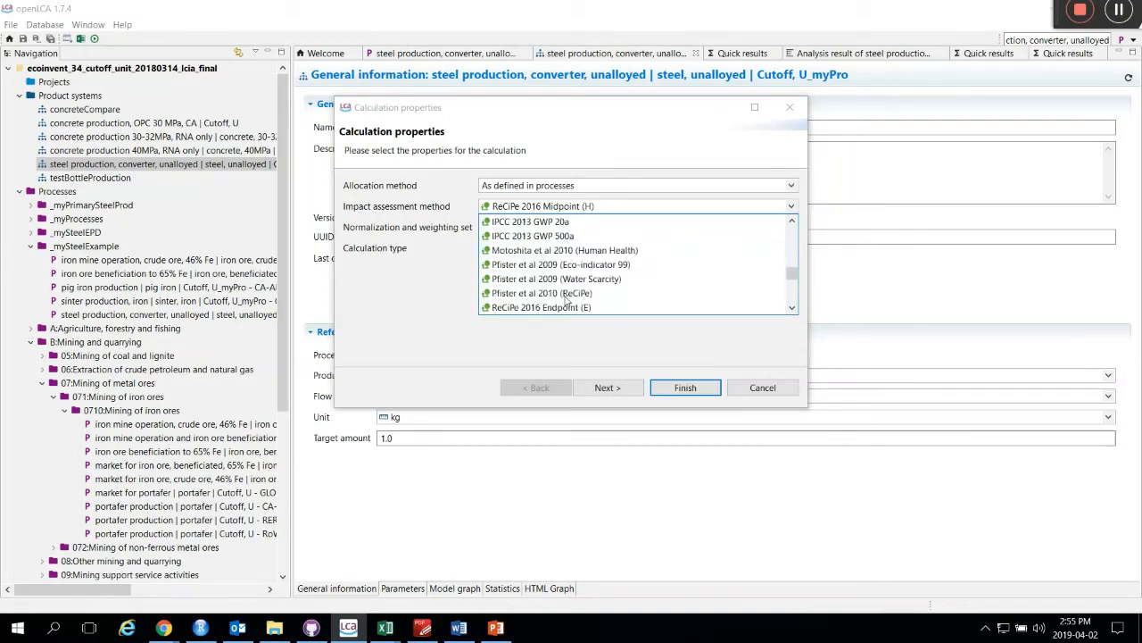
scroll(566, 300, "down", 5)
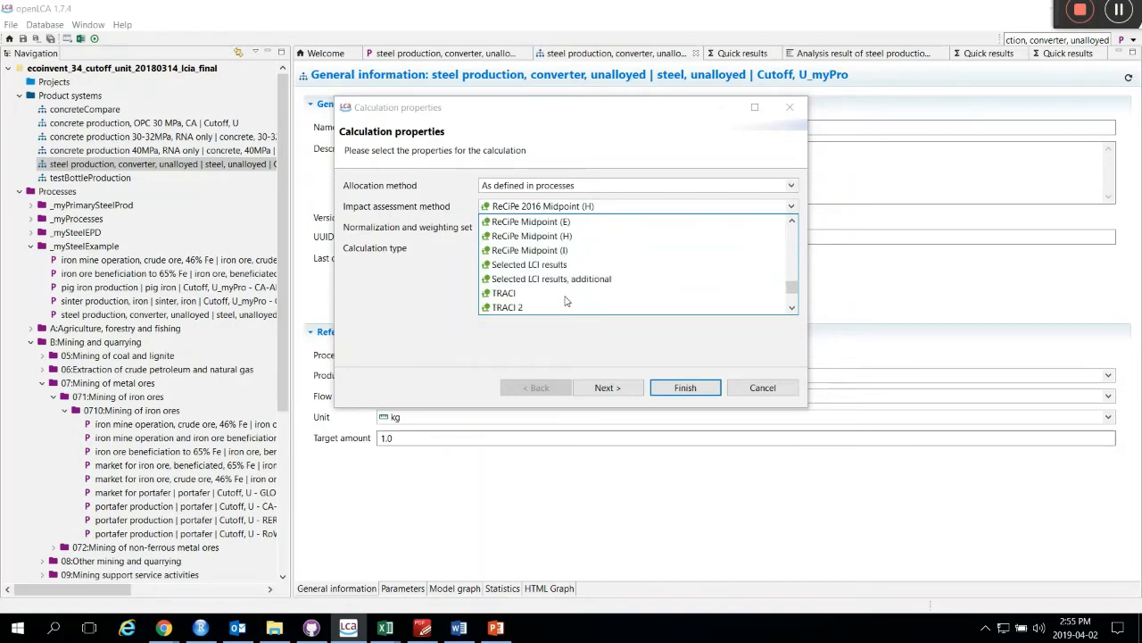
scroll(565, 301, "down", 2)
left_click(536, 236)
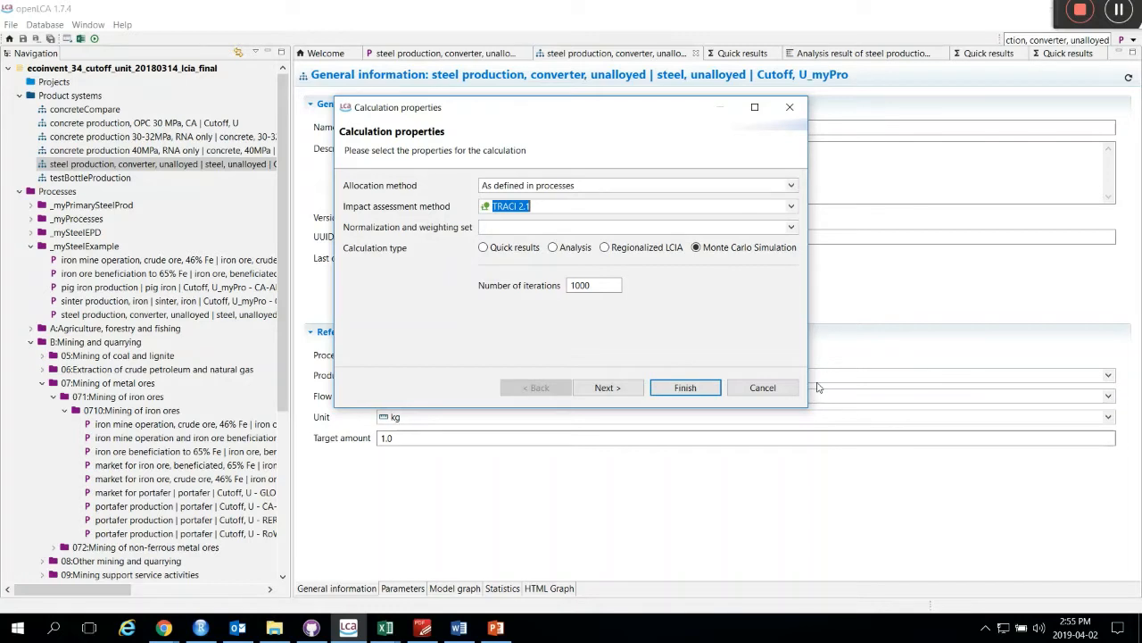
left_click(684, 387)
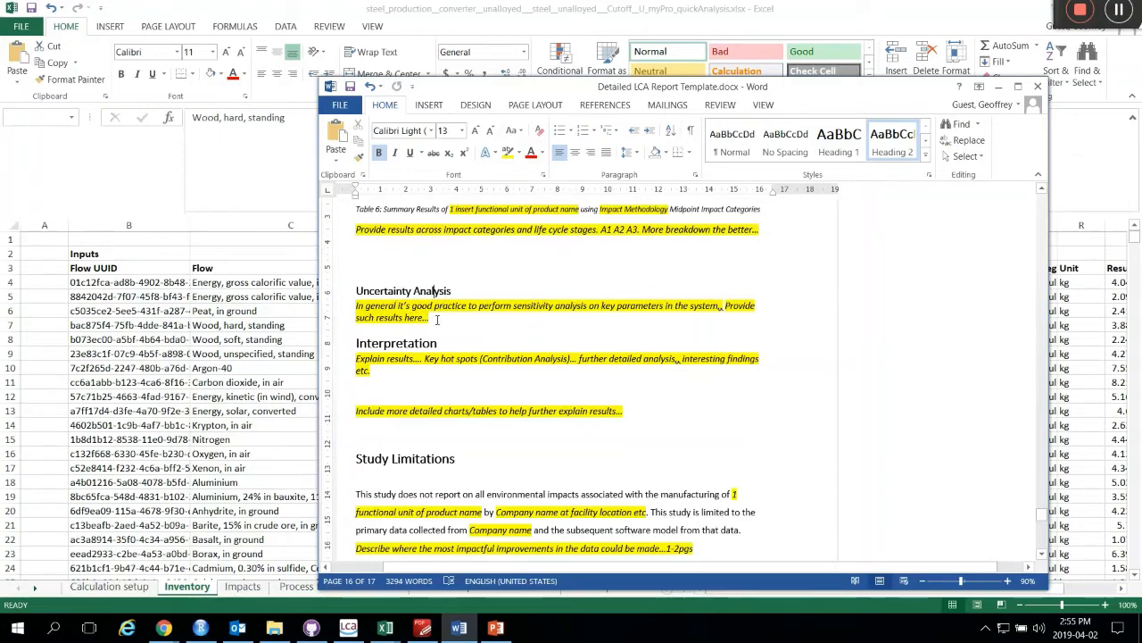
Return to the Word report template and review the Uncertainty Analysis guidance and the Interpretation section against the impact results placeholder
left_click_drag(436, 320, 356, 305)
left_click(467, 325)
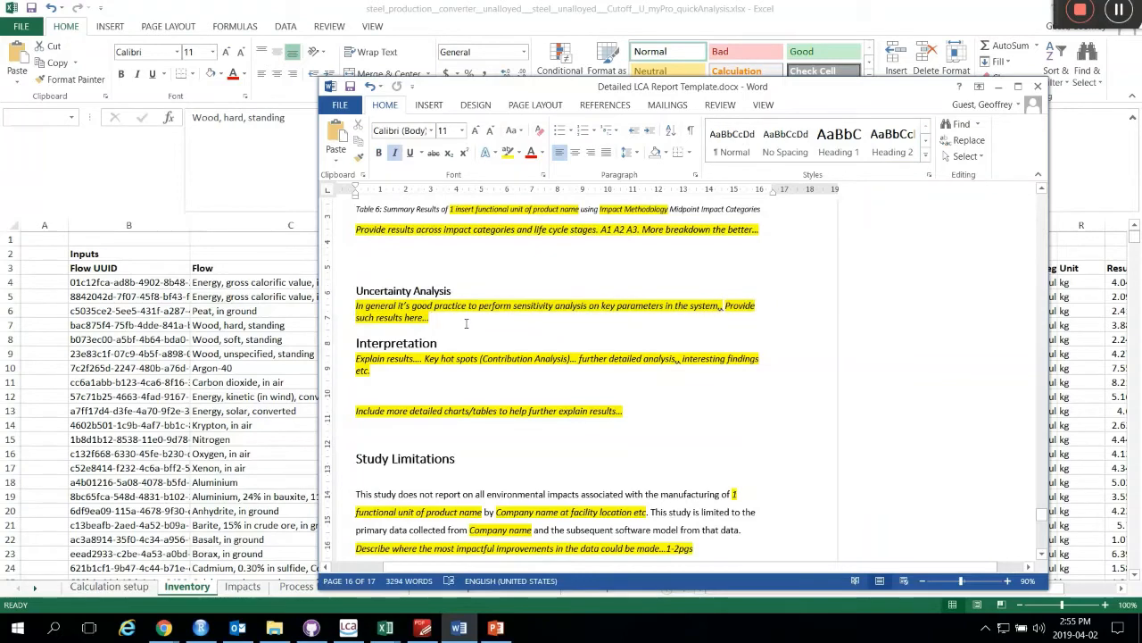
left_click_drag(462, 321, 354, 291)
left_click(491, 373)
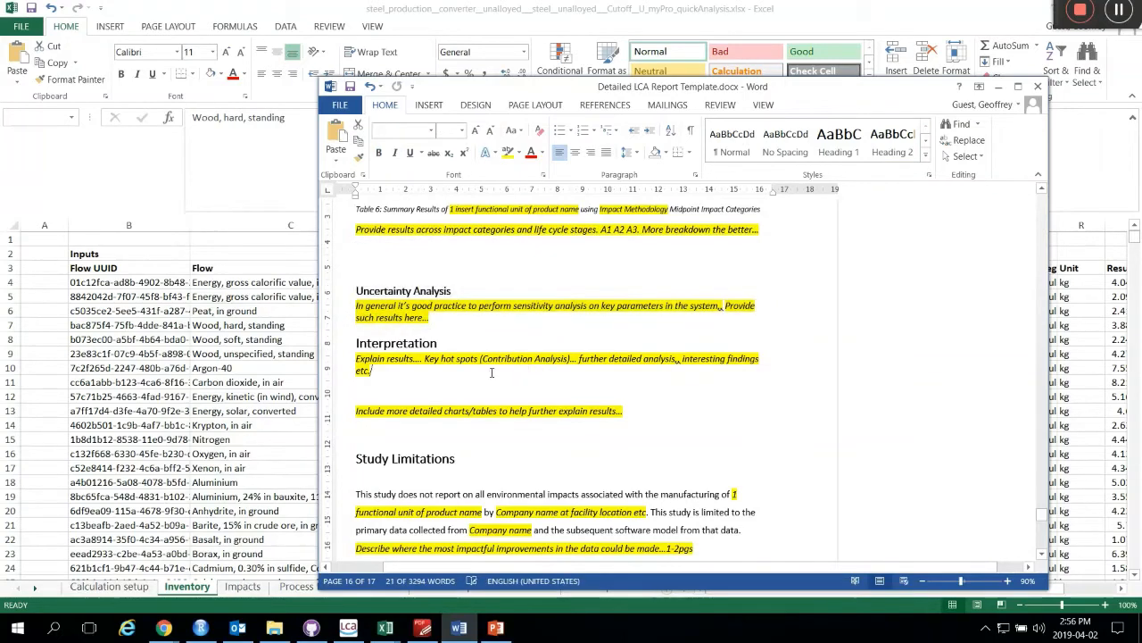
scroll(500, 373, "up", 2)
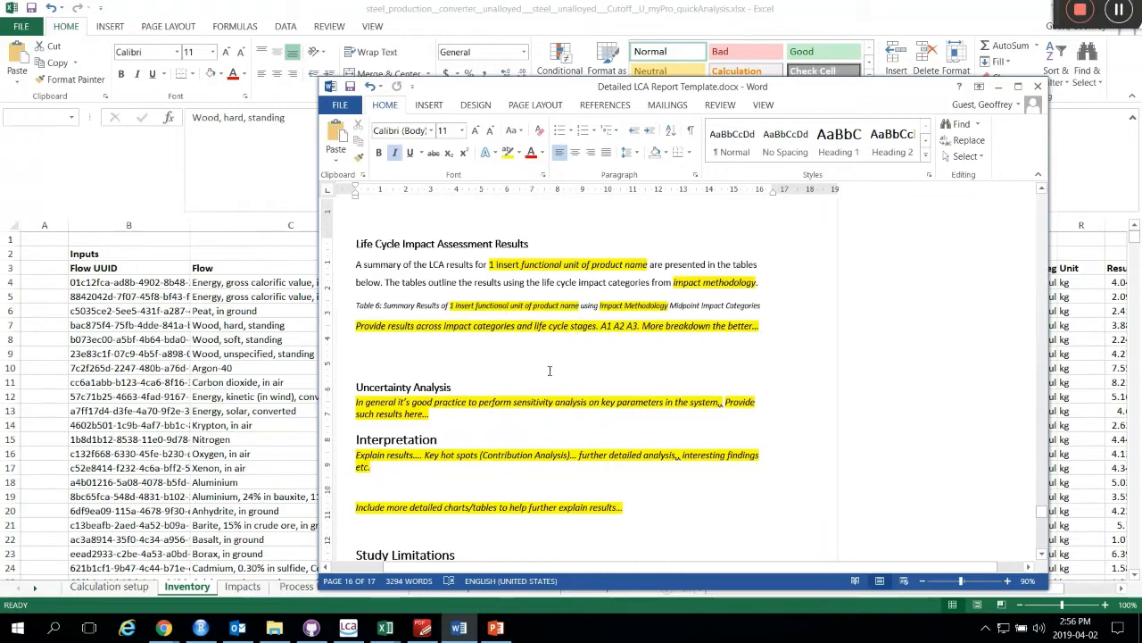
scroll(577, 305, "down", 2)
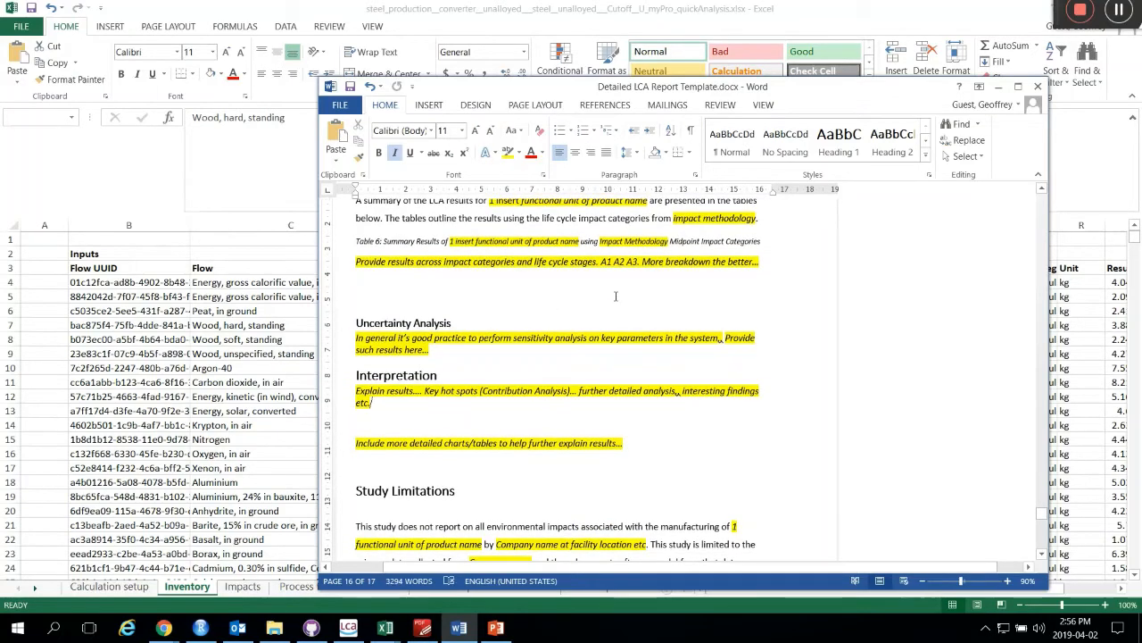
scroll(615, 296, "up", 1)
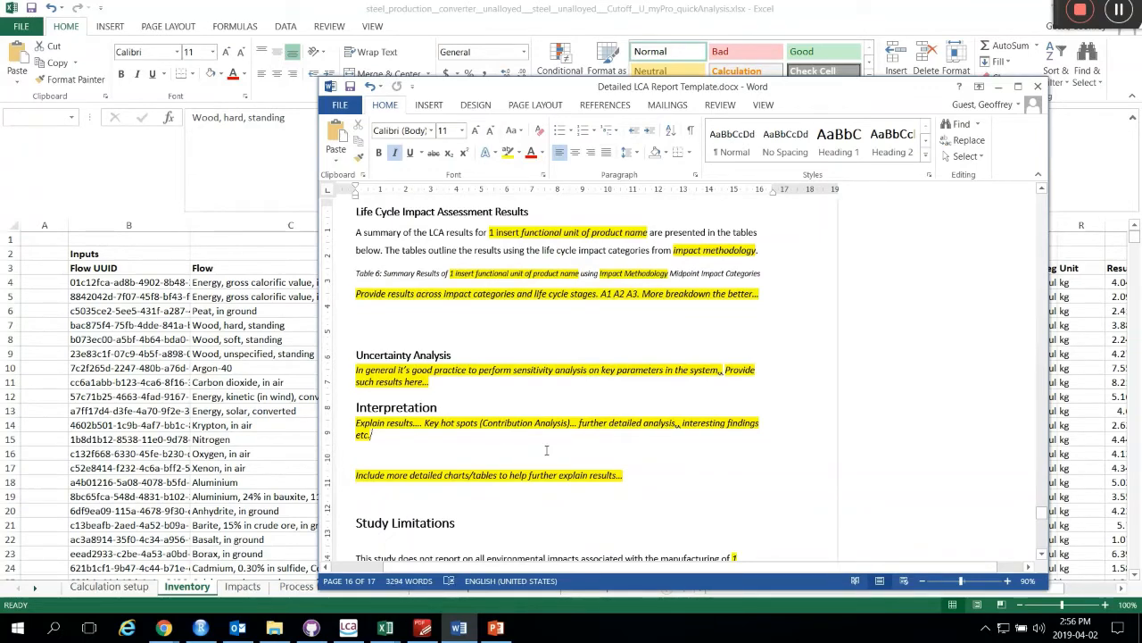
Switch to openLCA's steel analysis result and list the emissions of steam freight train transport under Acidification in the impact analysis
scroll(527, 437, "down", 1)
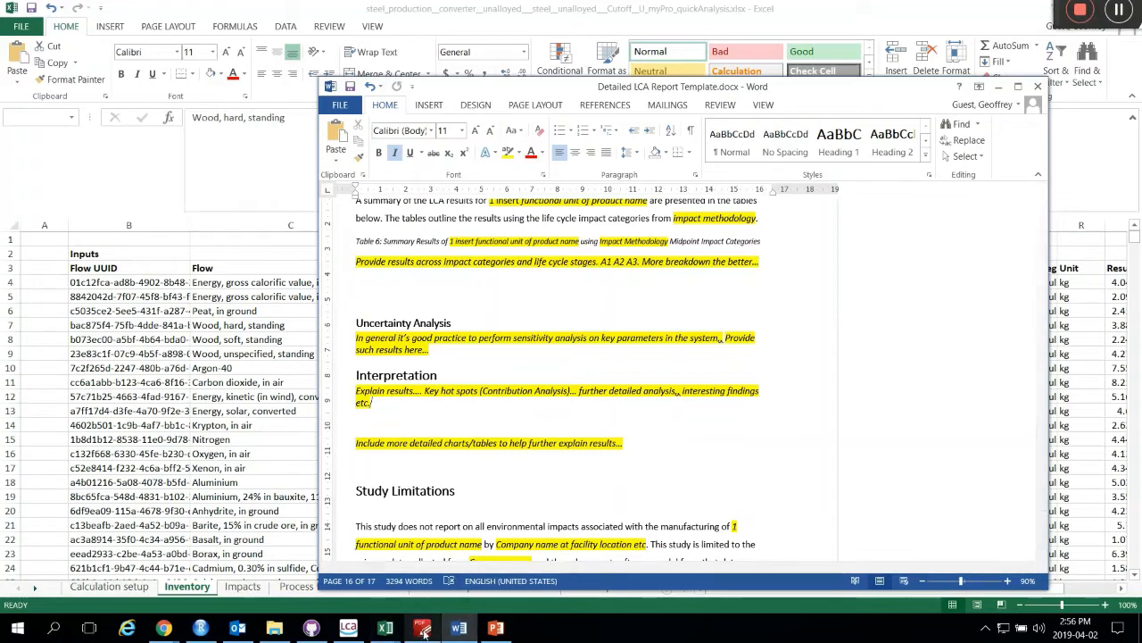
left_click(349, 628)
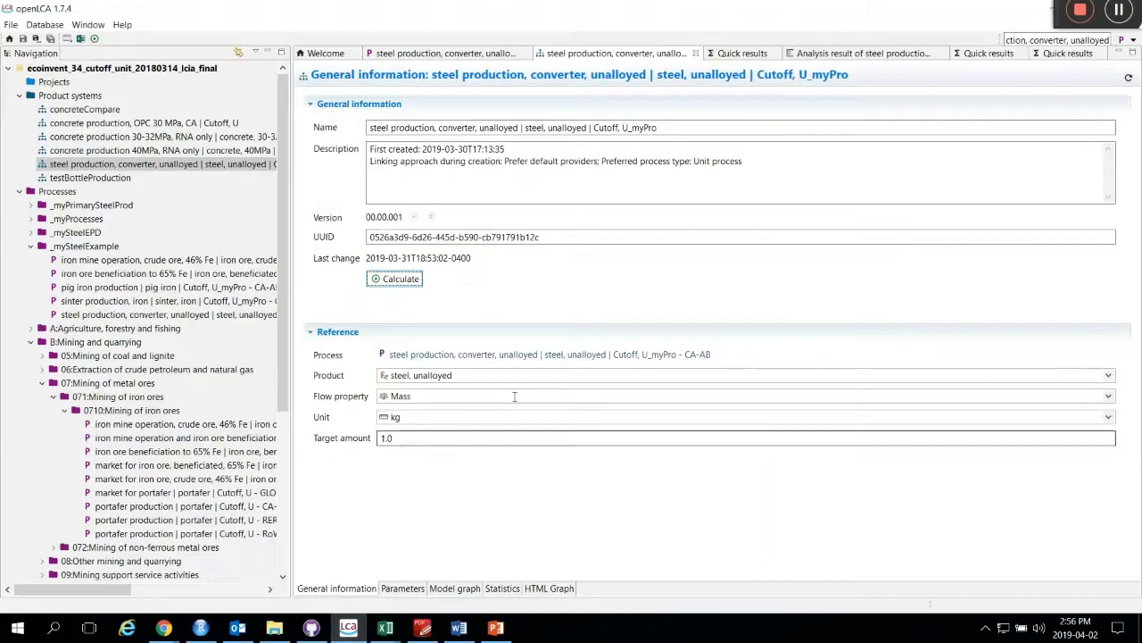
left_click(736, 53)
left_click(808, 53)
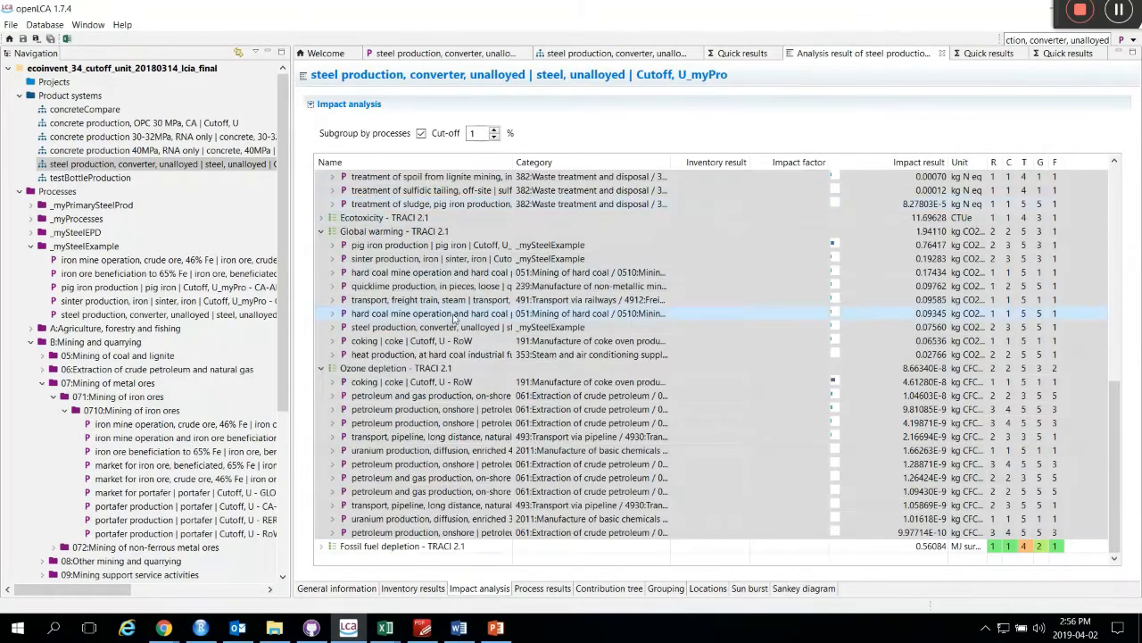
scroll(384, 313, "up", 7)
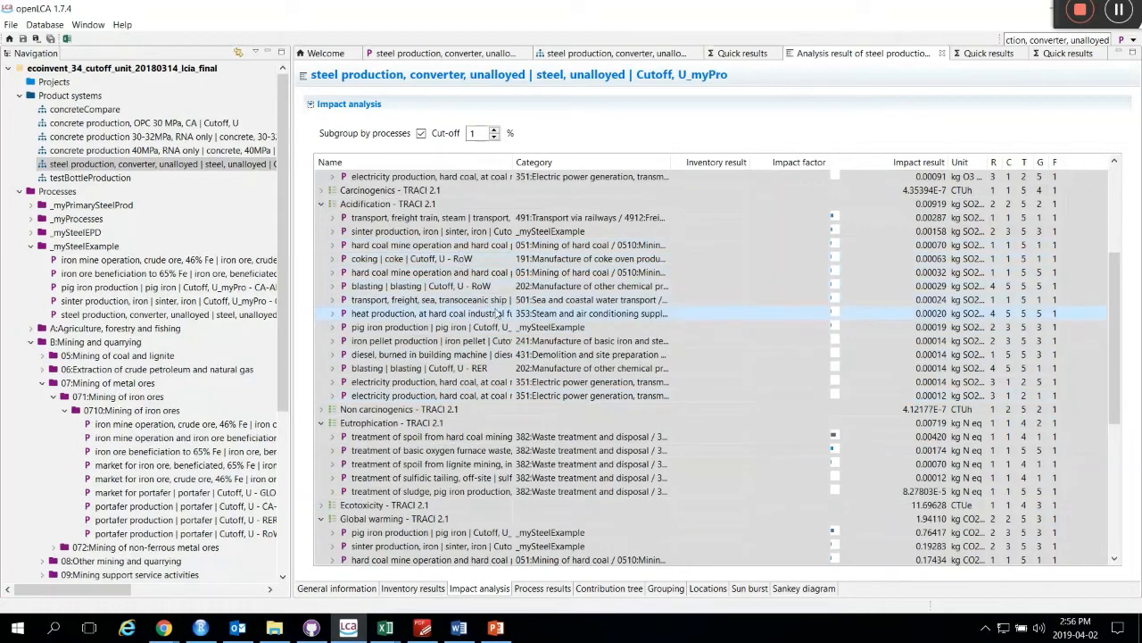
scroll(396, 217, "up", 2)
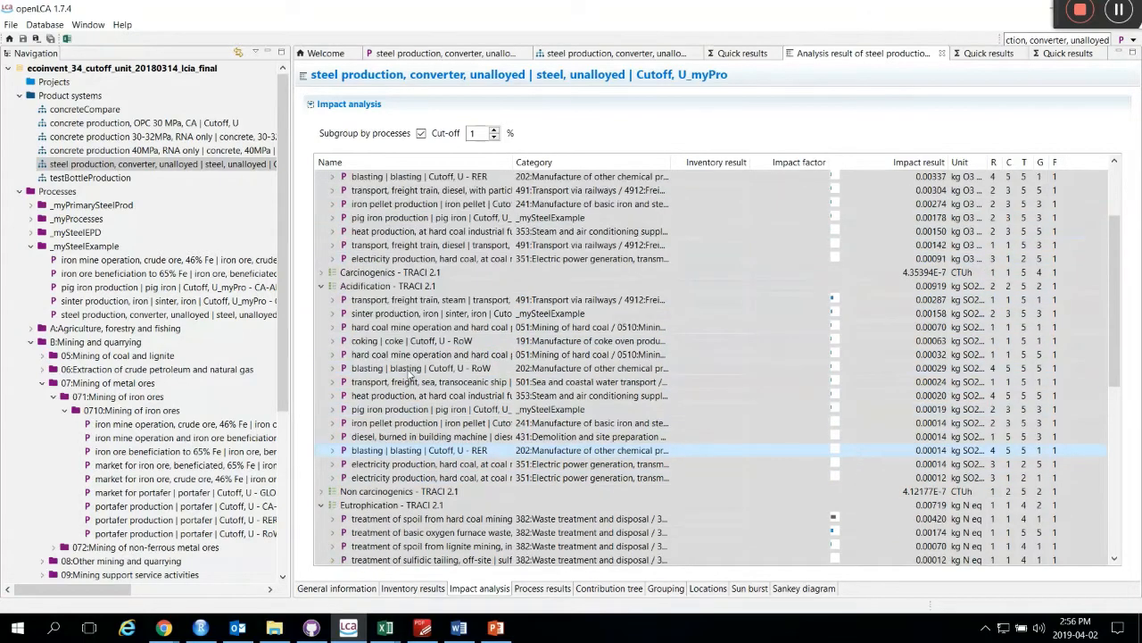
left_click(333, 300)
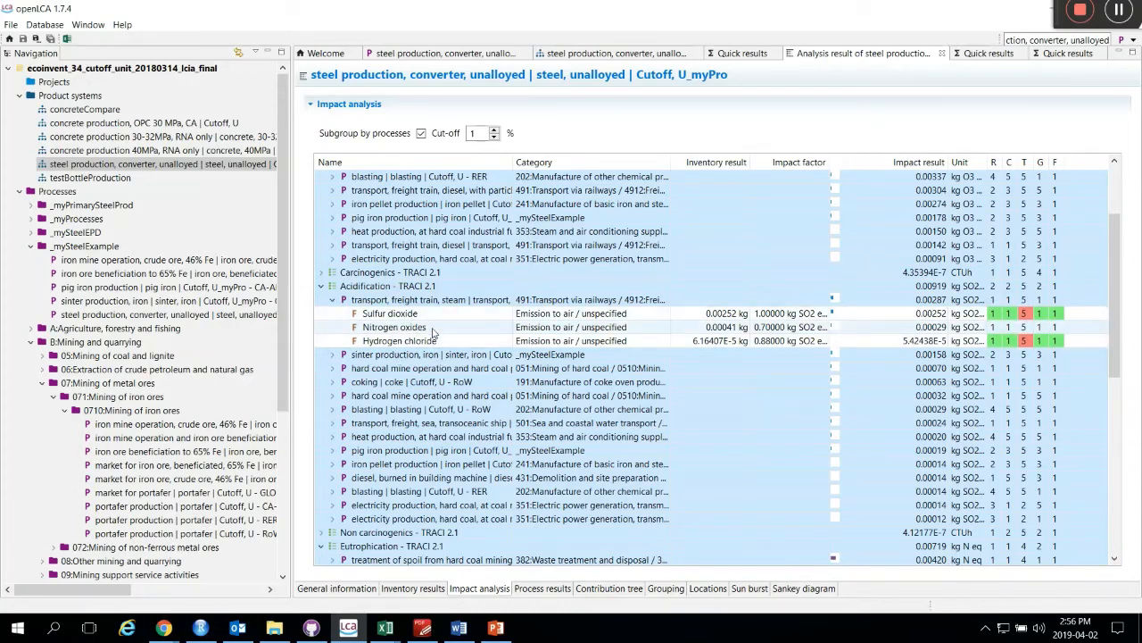
List the sinter production emissions under Smog and review process contributions and data quality scores across the TRACI 2.1 categories
scroll(428, 381, "up", 3)
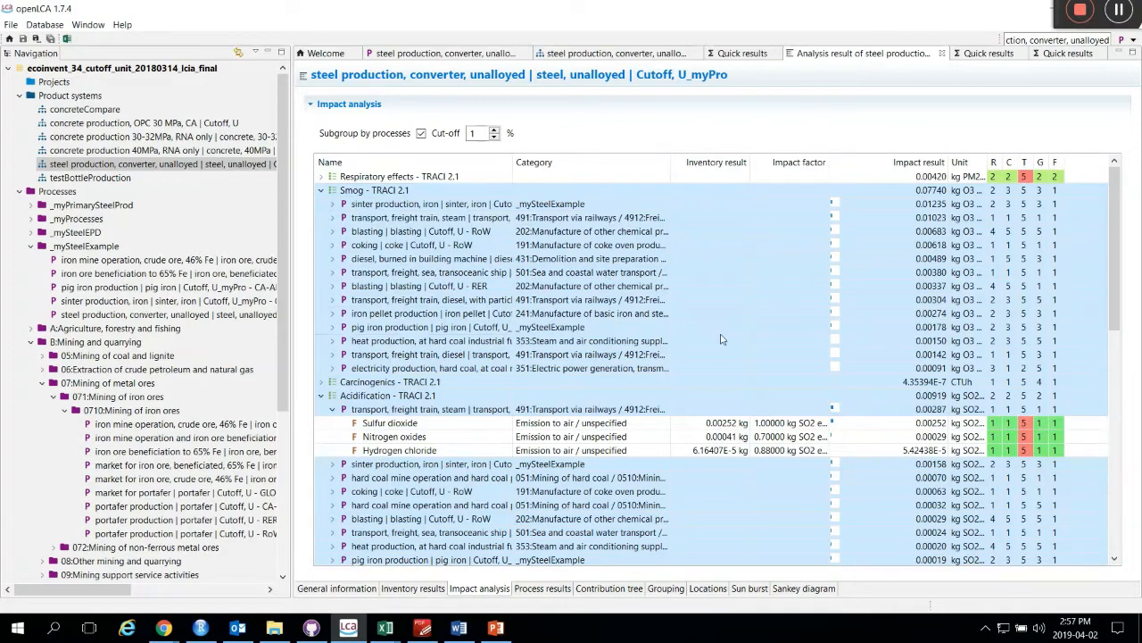
left_click(333, 204)
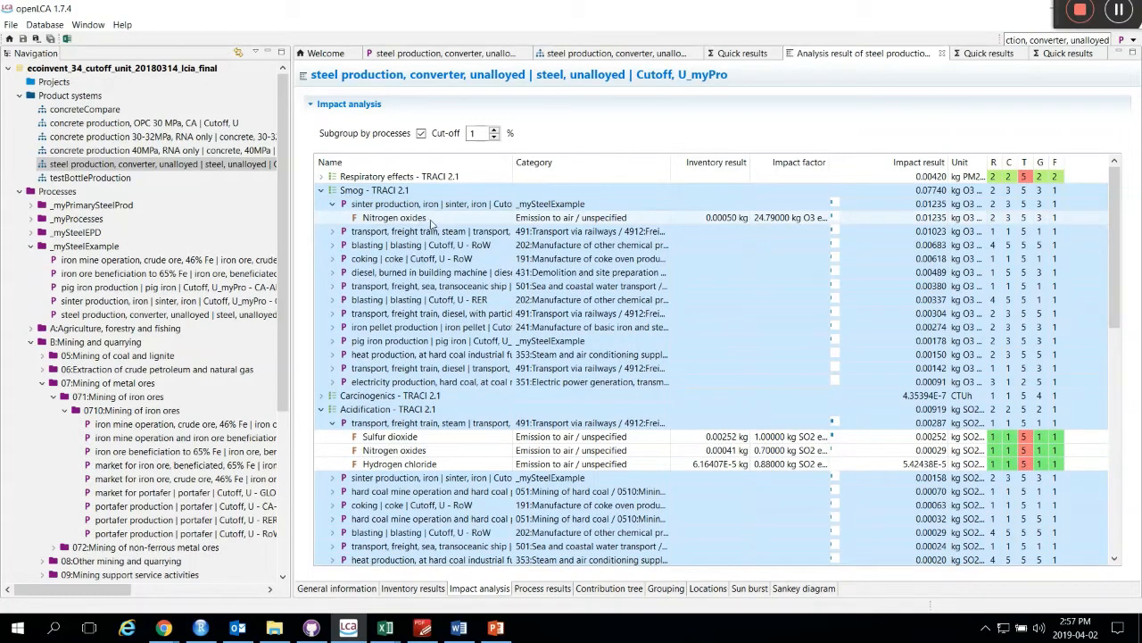
left_click(811, 222)
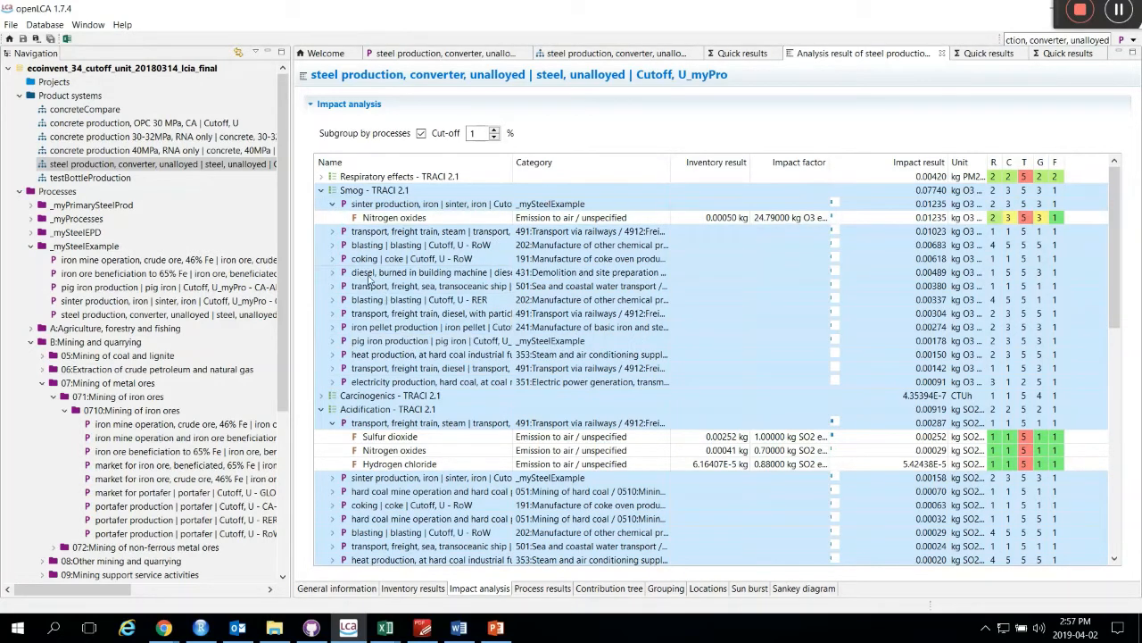
scroll(412, 351, "down", 8)
scroll(379, 339, "down", 3)
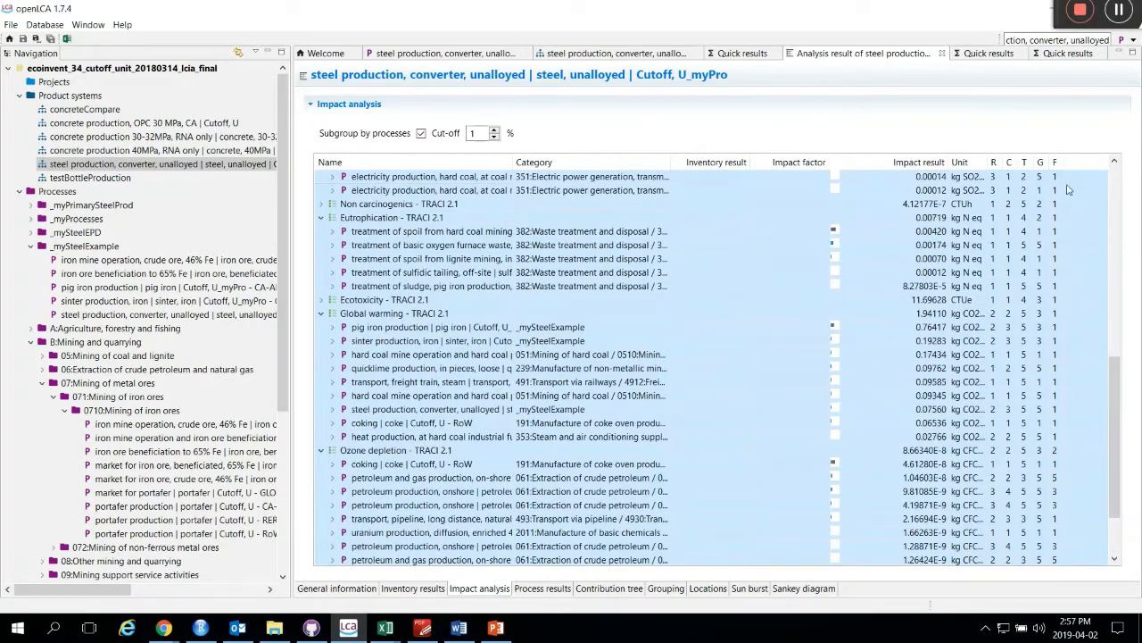
scroll(510, 208, "up", 7)
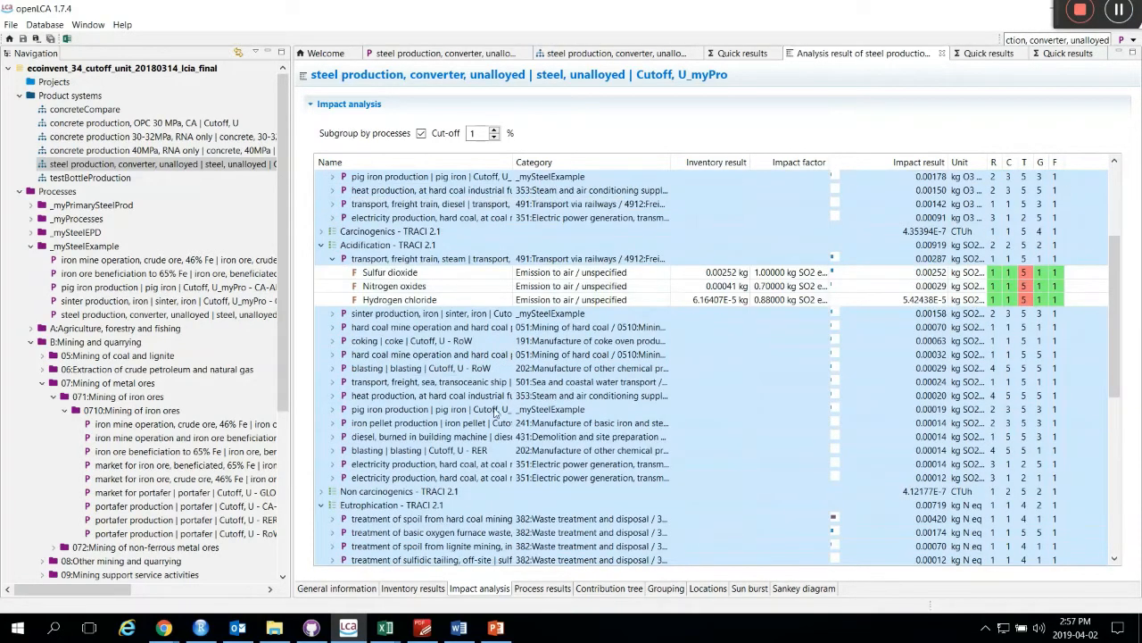
Examine the Global warming contribution tree by expanding steel production and its pig iron branch, then collapse the pig iron branch
left_click(542, 588)
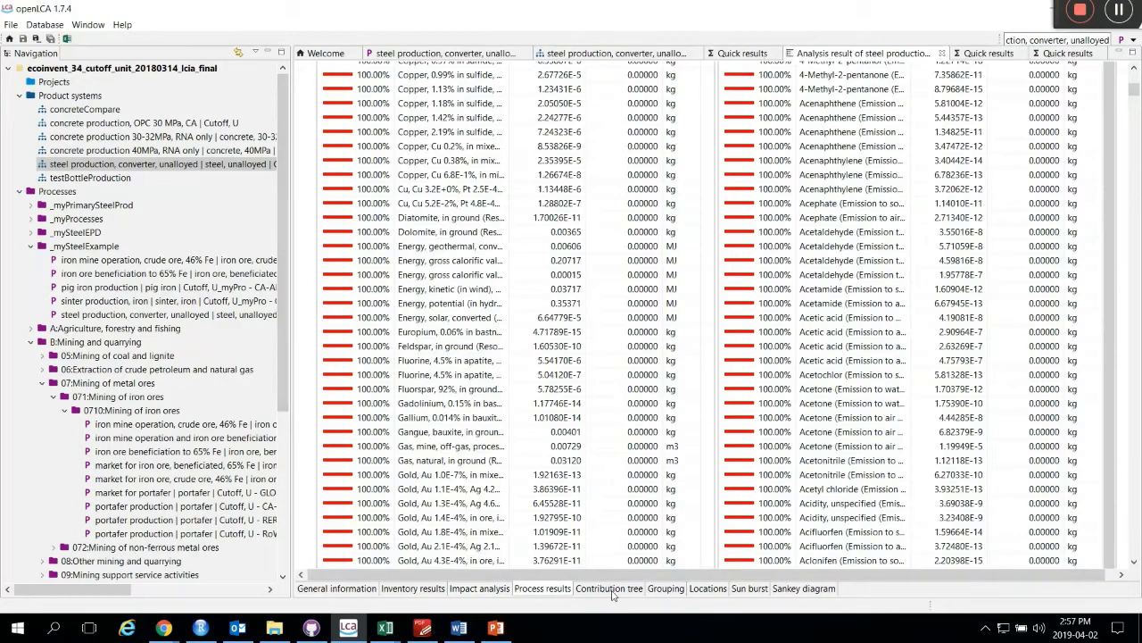
left_click(610, 589)
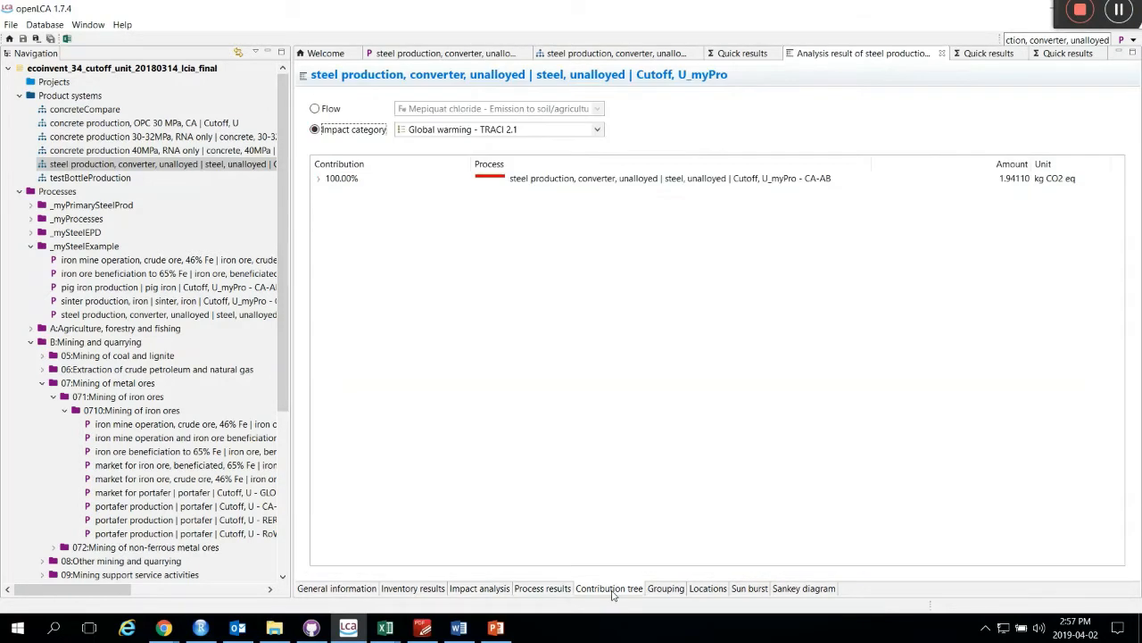
left_click(321, 180)
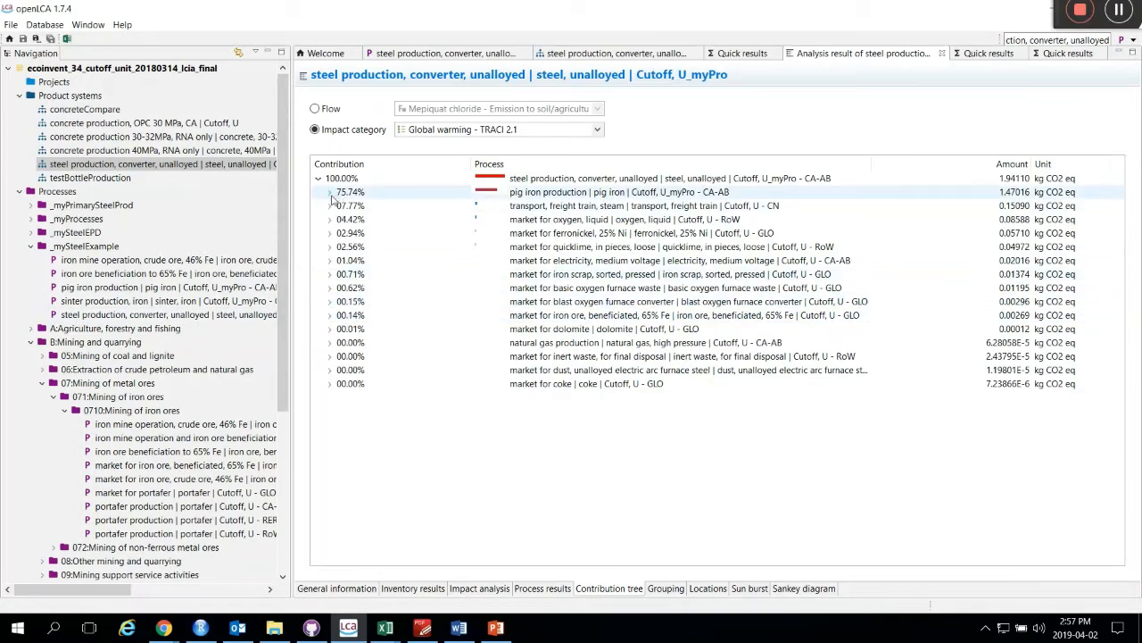
left_click(330, 195)
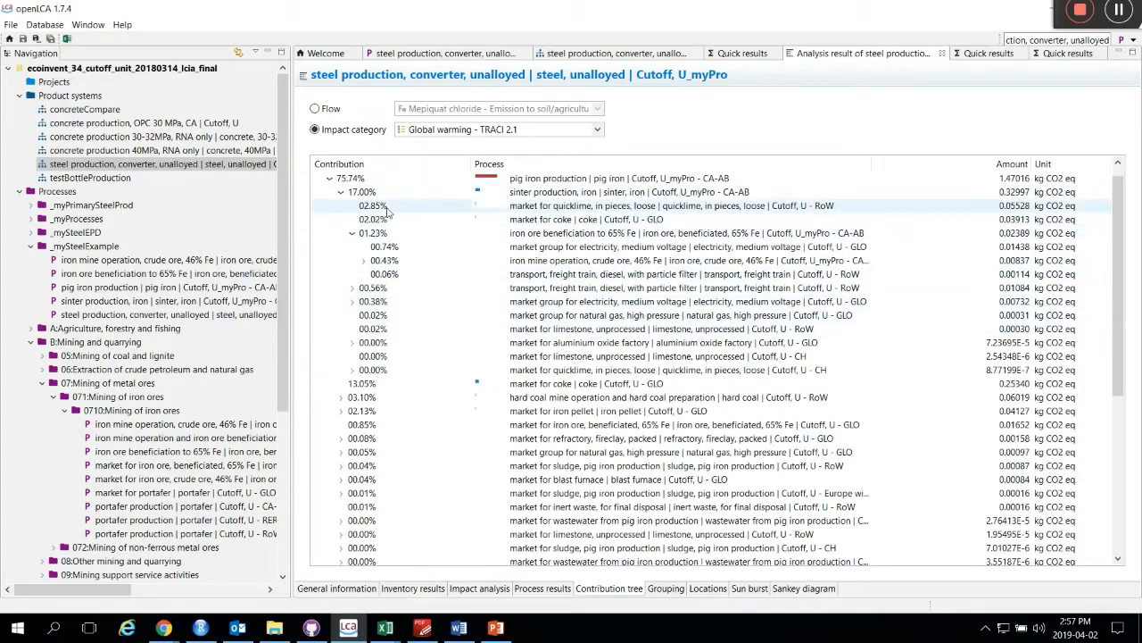
scroll(363, 319, "down", 2)
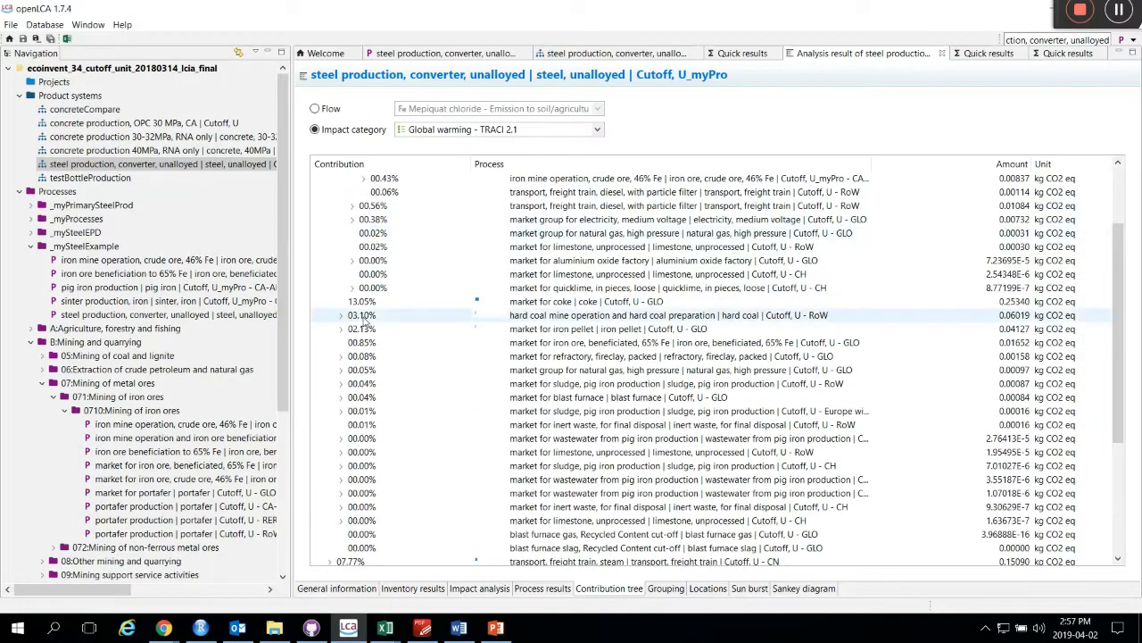
scroll(363, 322, "down", 4)
scroll(368, 326, "up", 6)
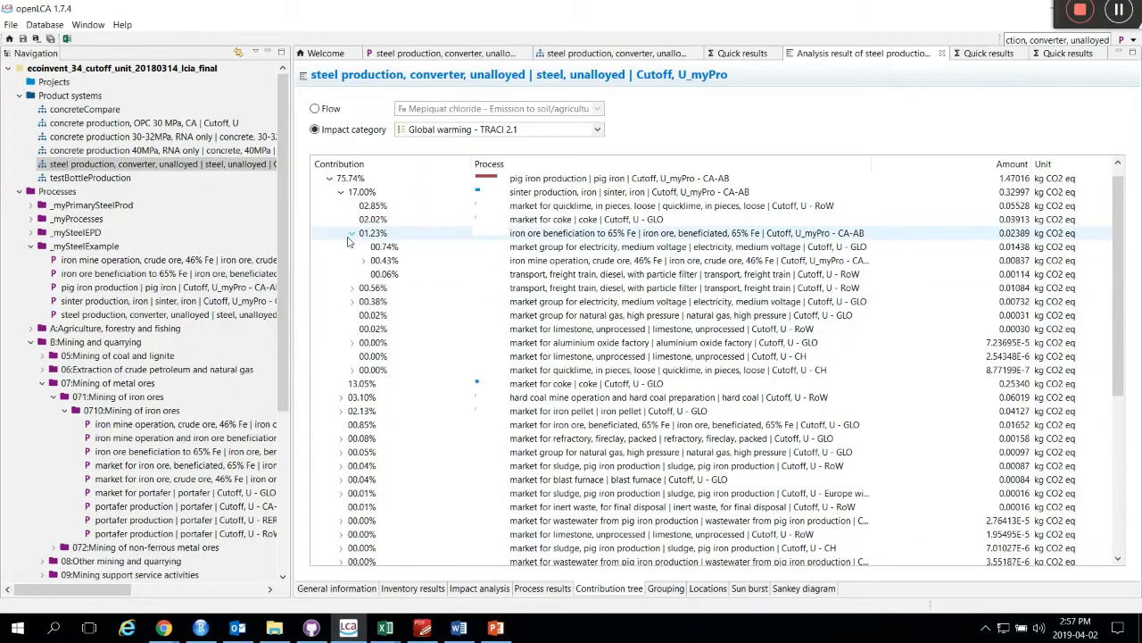
scroll(350, 239, "up", 1)
left_click(330, 191)
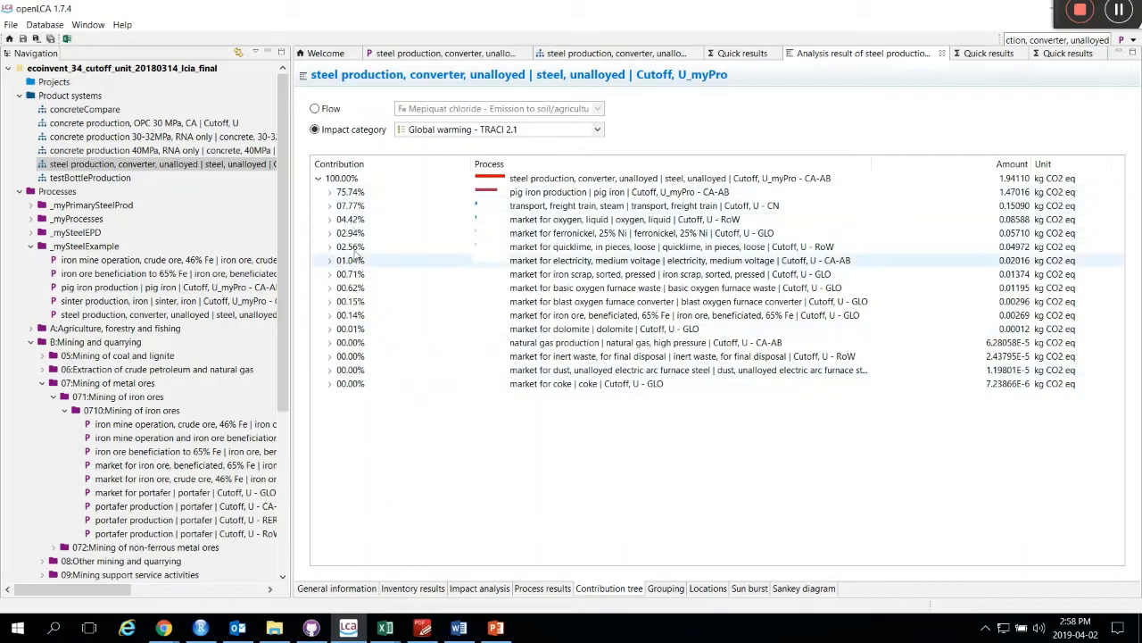
Reopen the pig iron production branch in the contribution tree and collapse its sinter production sub-branch to compare the direct inputs
left_click(332, 196)
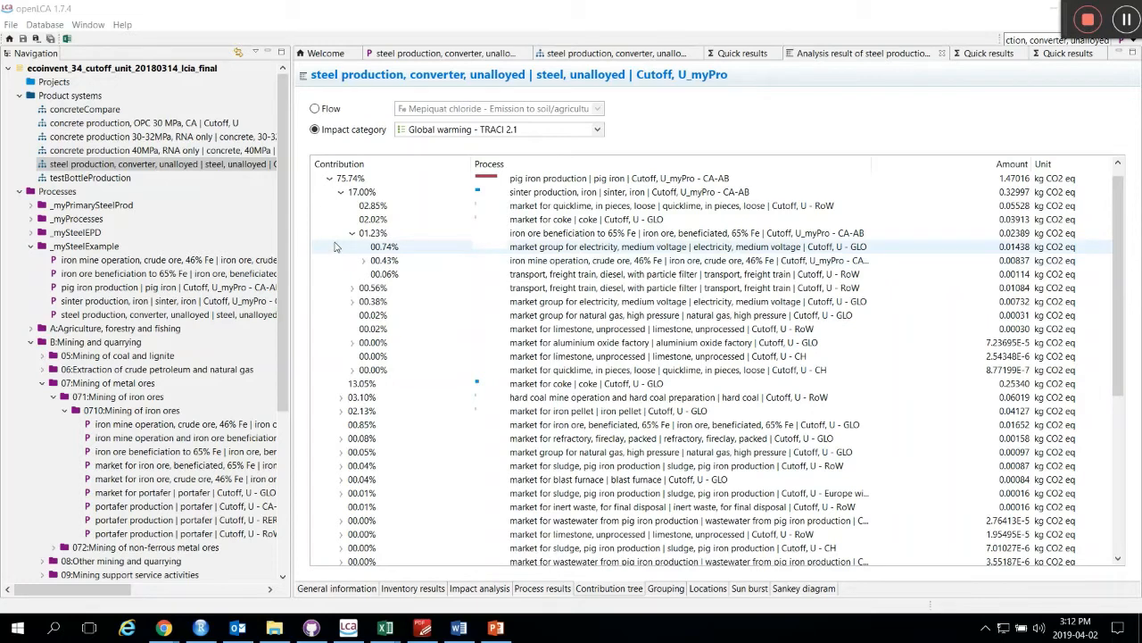
scroll(330, 185, "up", 1)
left_click(330, 190)
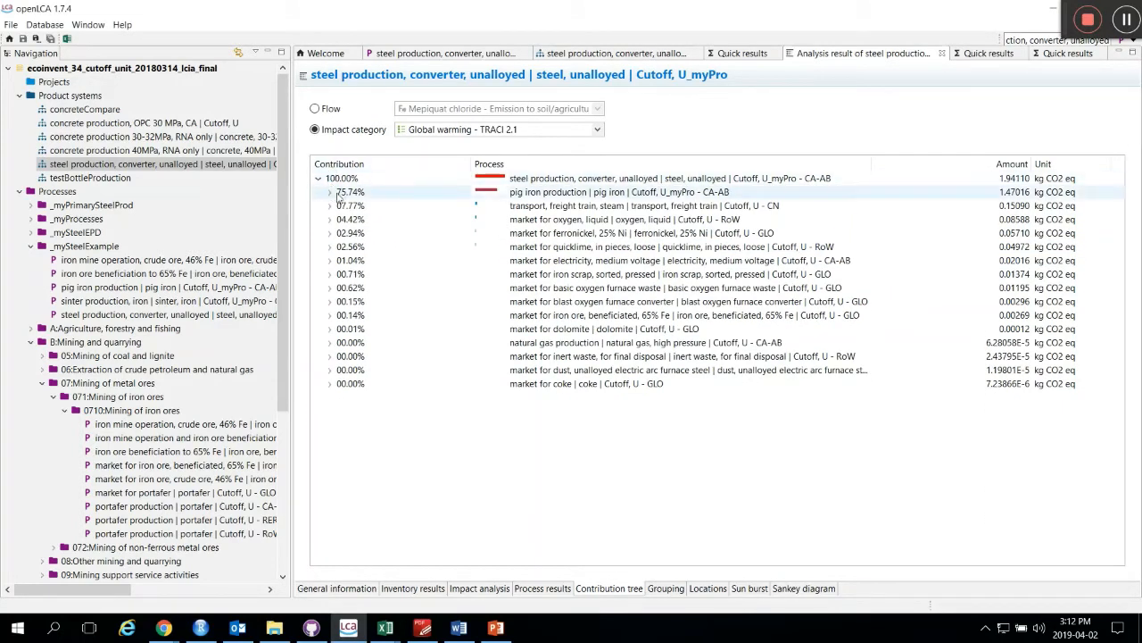
left_click(330, 194)
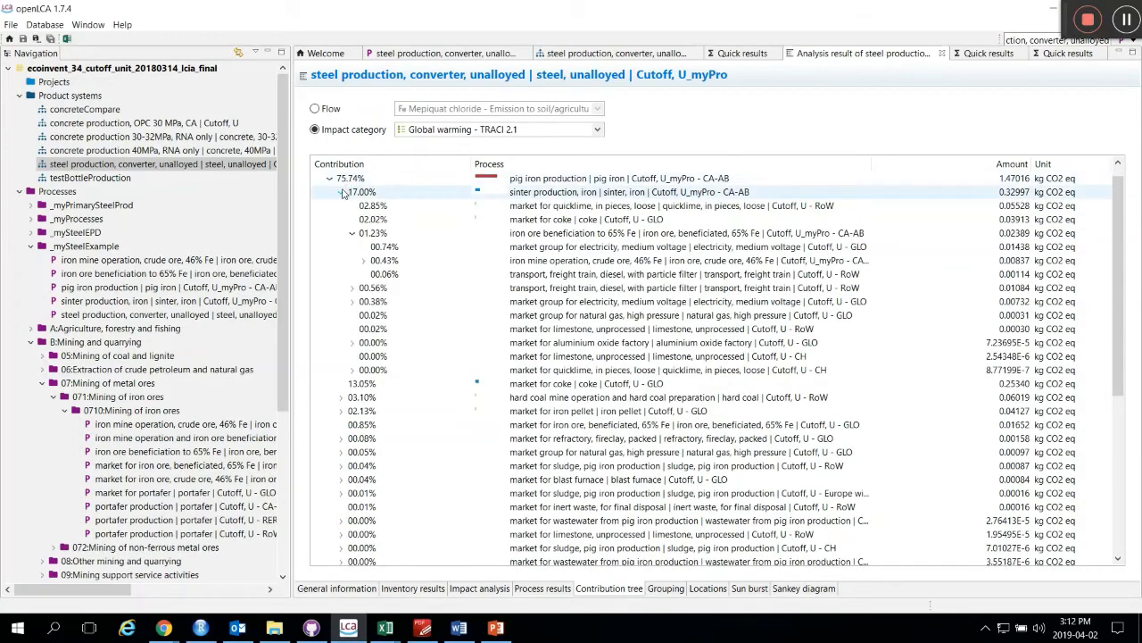
left_click(341, 192)
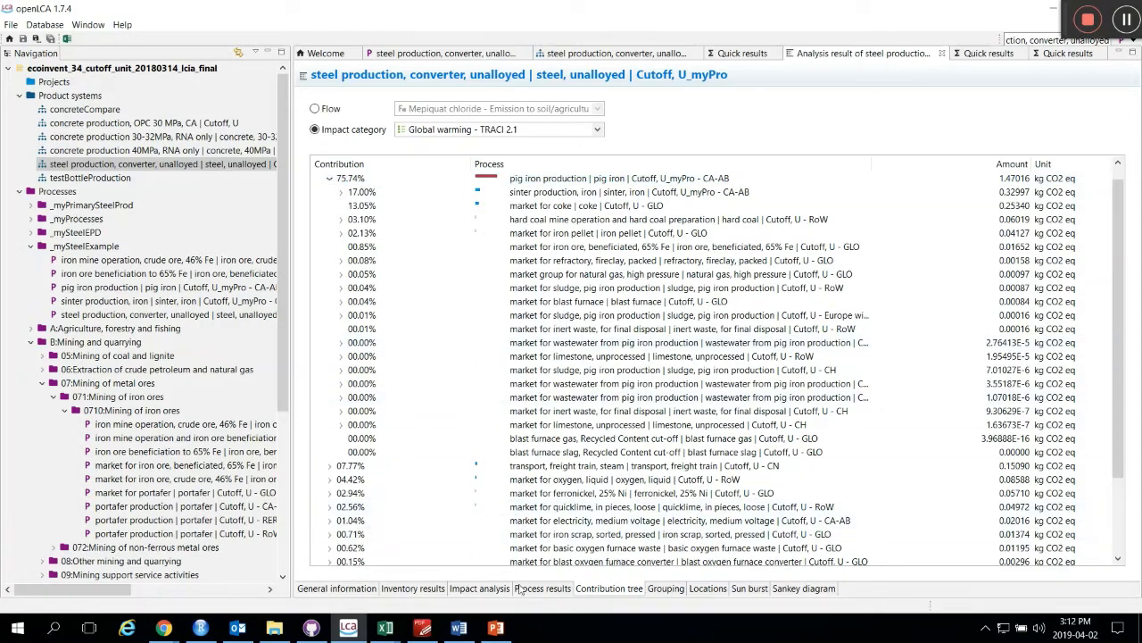
Return to the impact analysis, collapse the Acidification category, and select pig iron production under Global warming
left_click(479, 588)
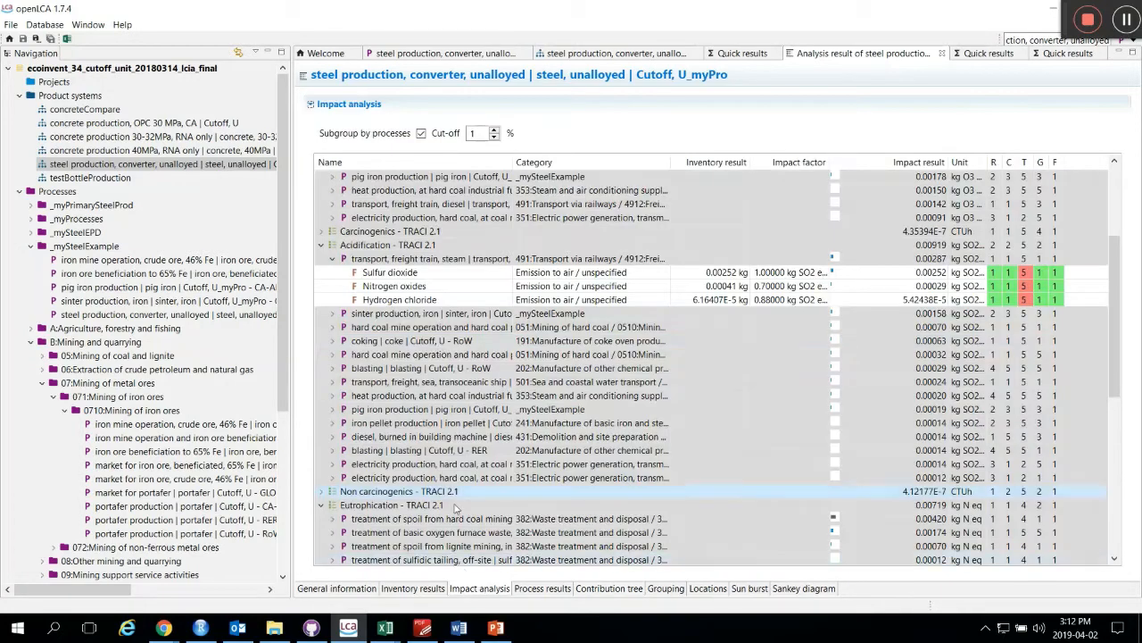
left_click(332, 259)
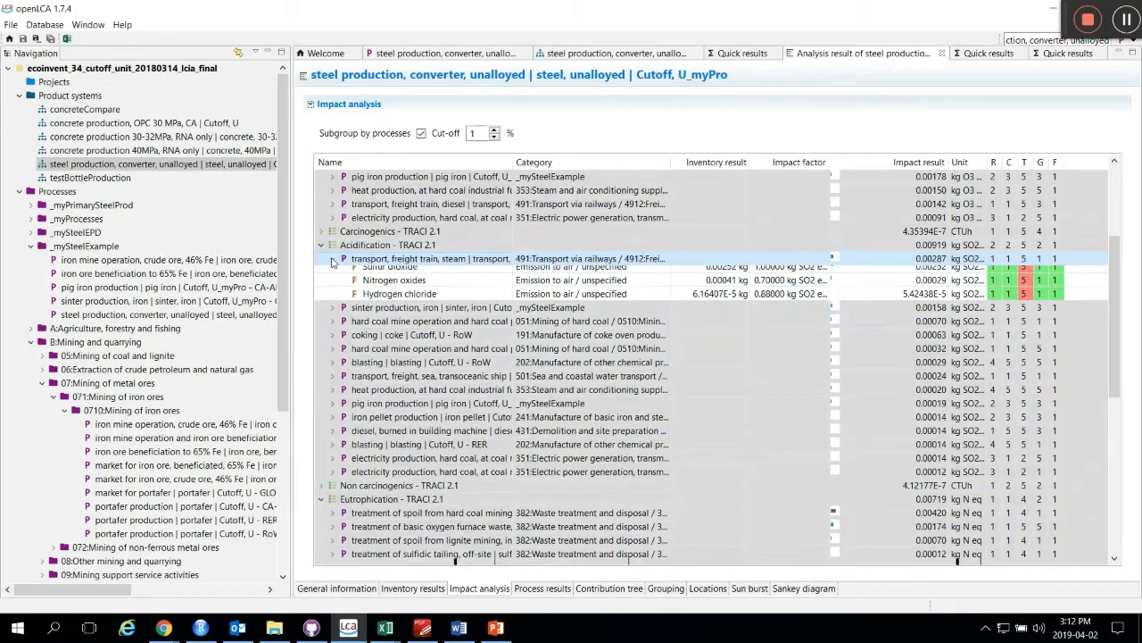
left_click(322, 245)
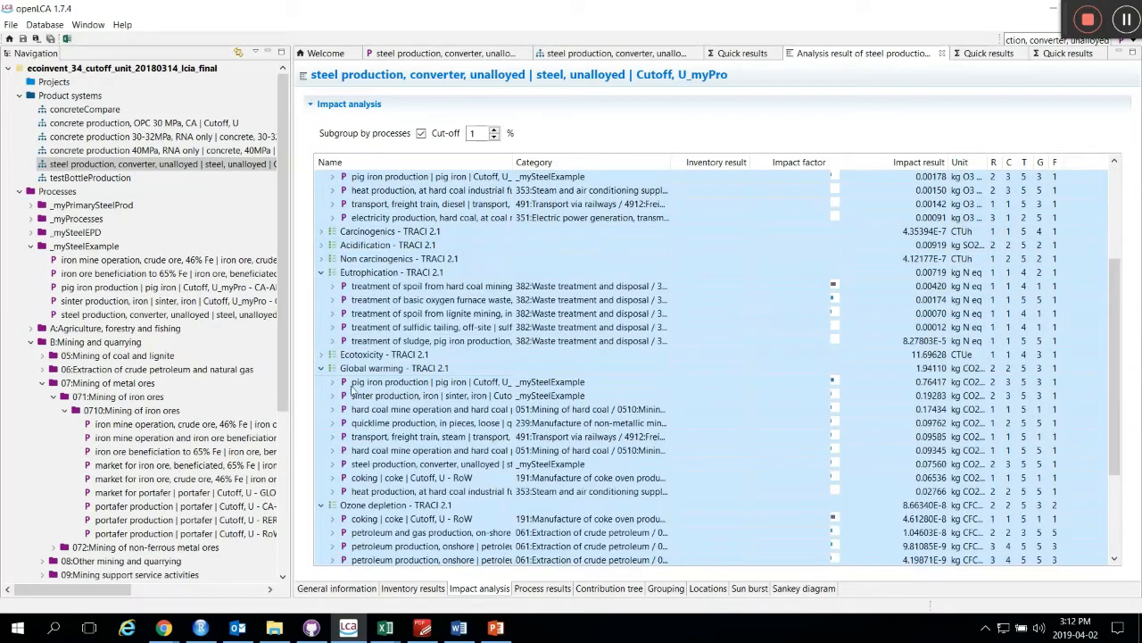
left_click(496, 384)
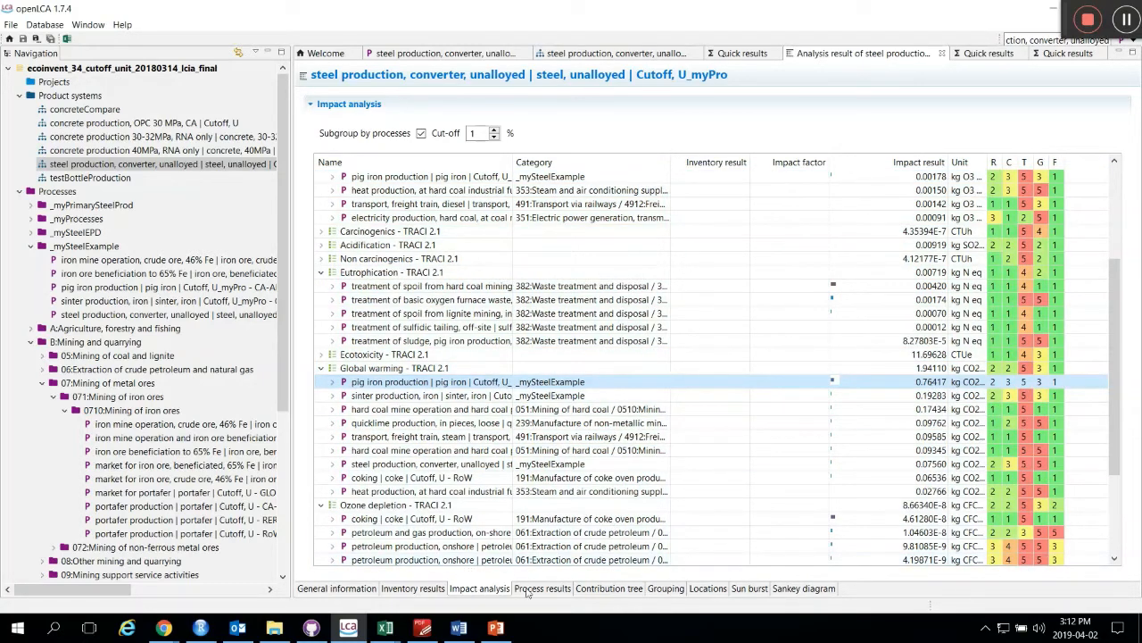
In the Global warming contribution tree, review the pig iron inputs, expand steam freight train transport, and leave the pig iron branch collapsed
left_click(606, 589)
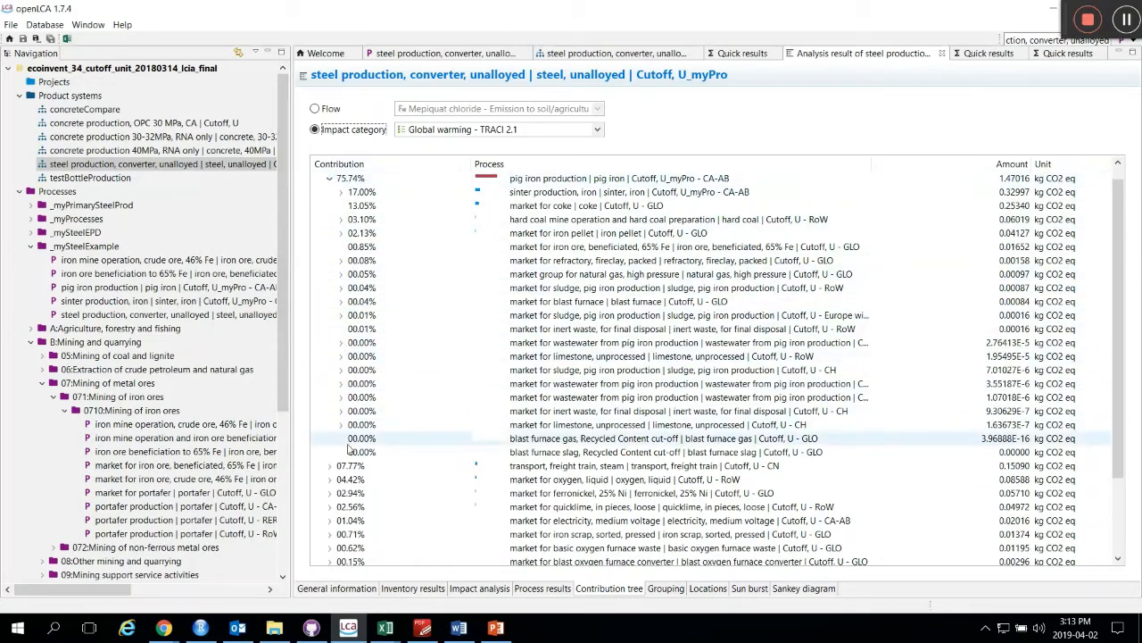
scroll(538, 454, "down", 2)
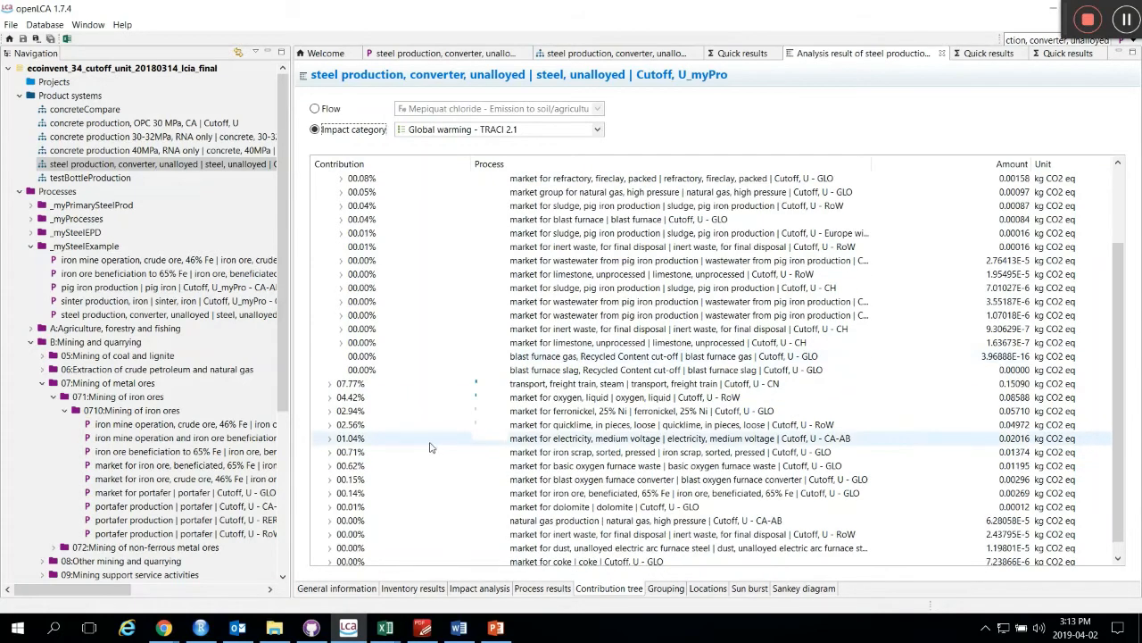
scroll(431, 446, "up", 3)
left_click(329, 192)
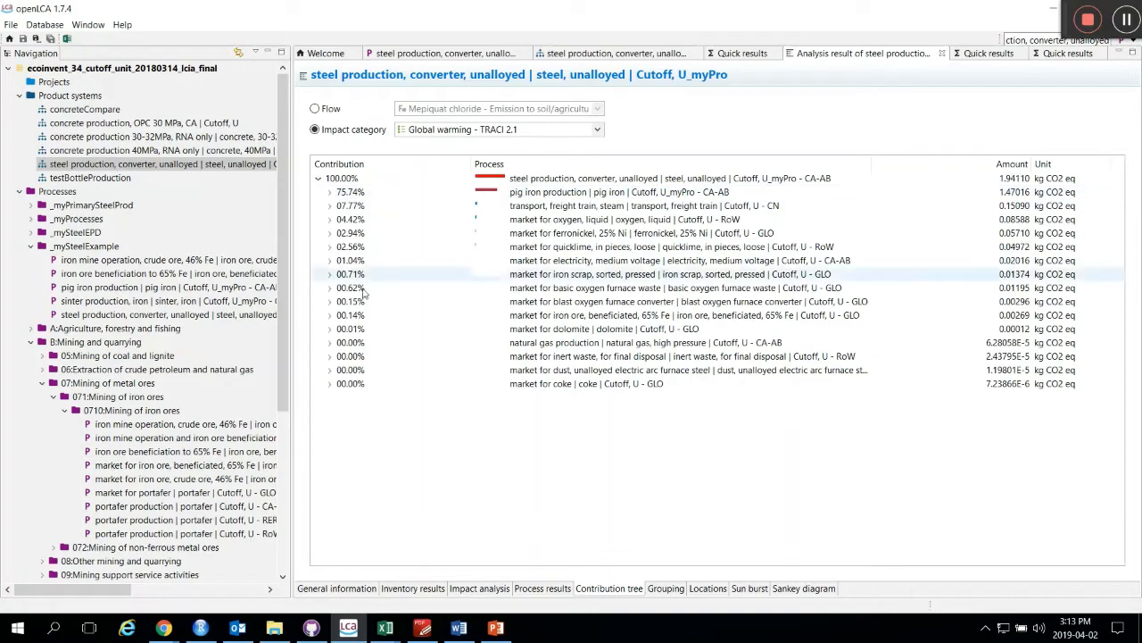
left_click(330, 193)
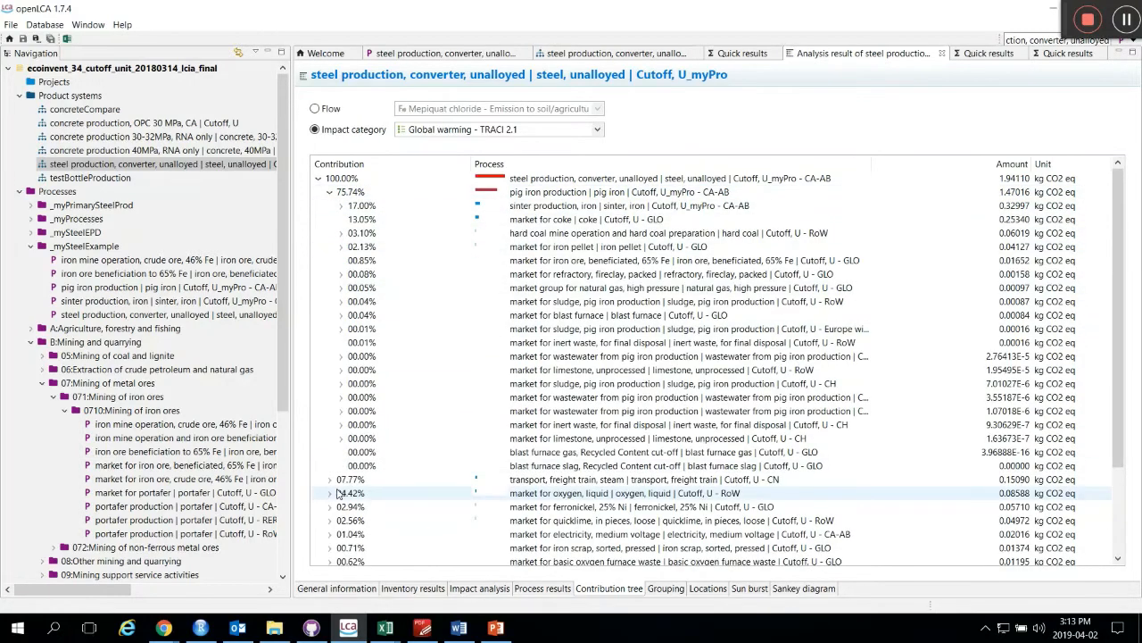
left_click(331, 481)
scroll(357, 489, "up", 1)
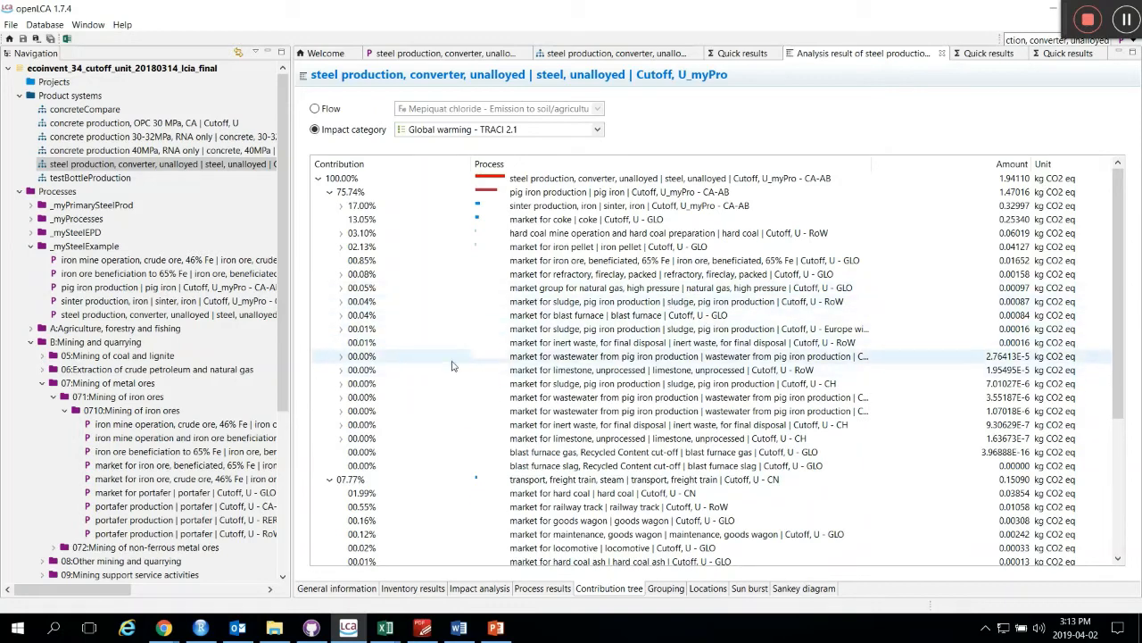
left_click(328, 193)
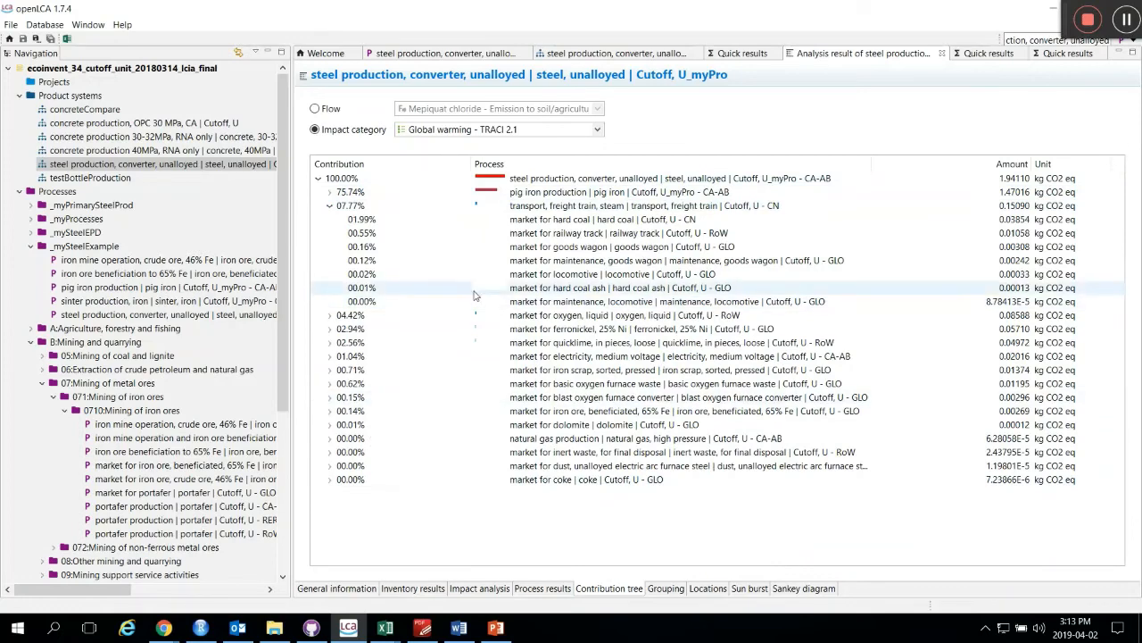
Go back to the impact analysis, collapse the Eutrophication category, and select the Global warming category to review its process contributions
left_click(480, 589)
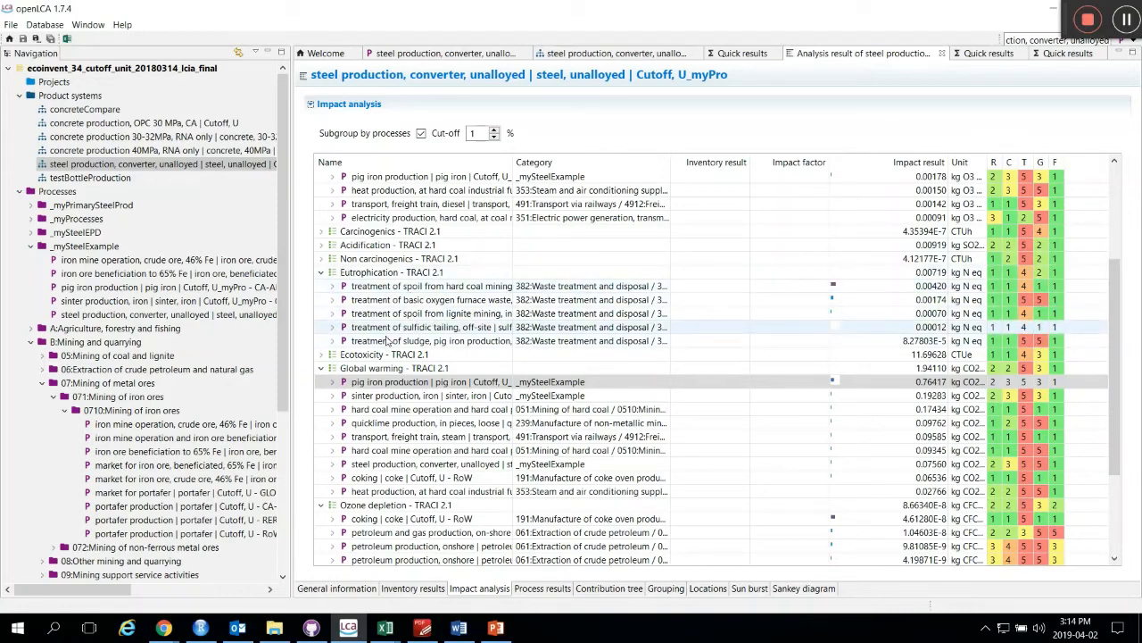
left_click(320, 272)
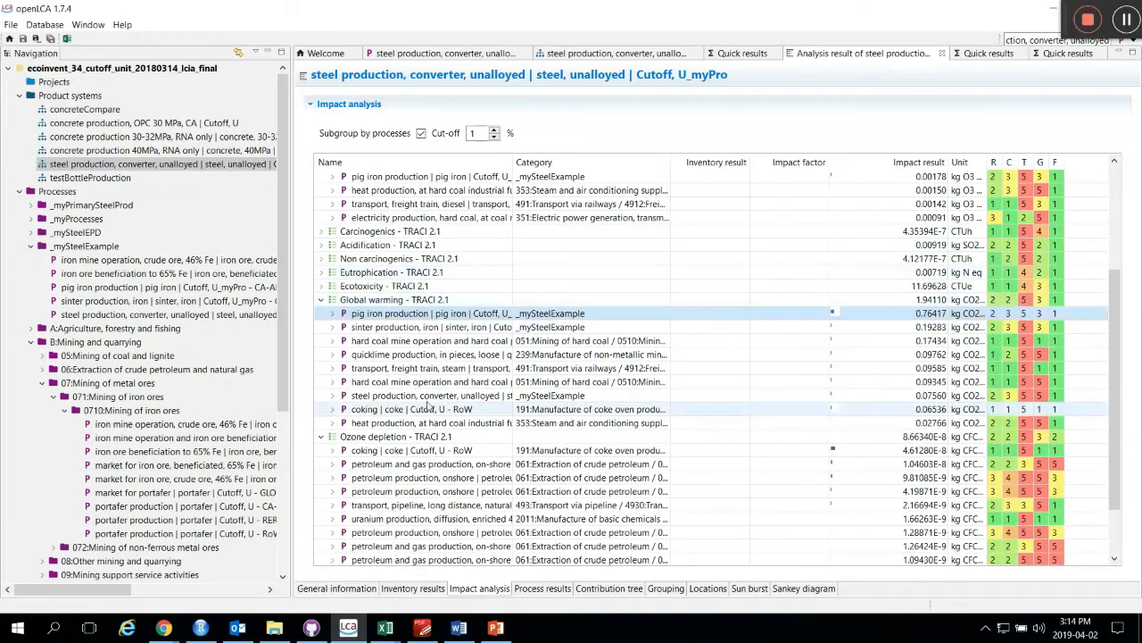
left_click(328, 301)
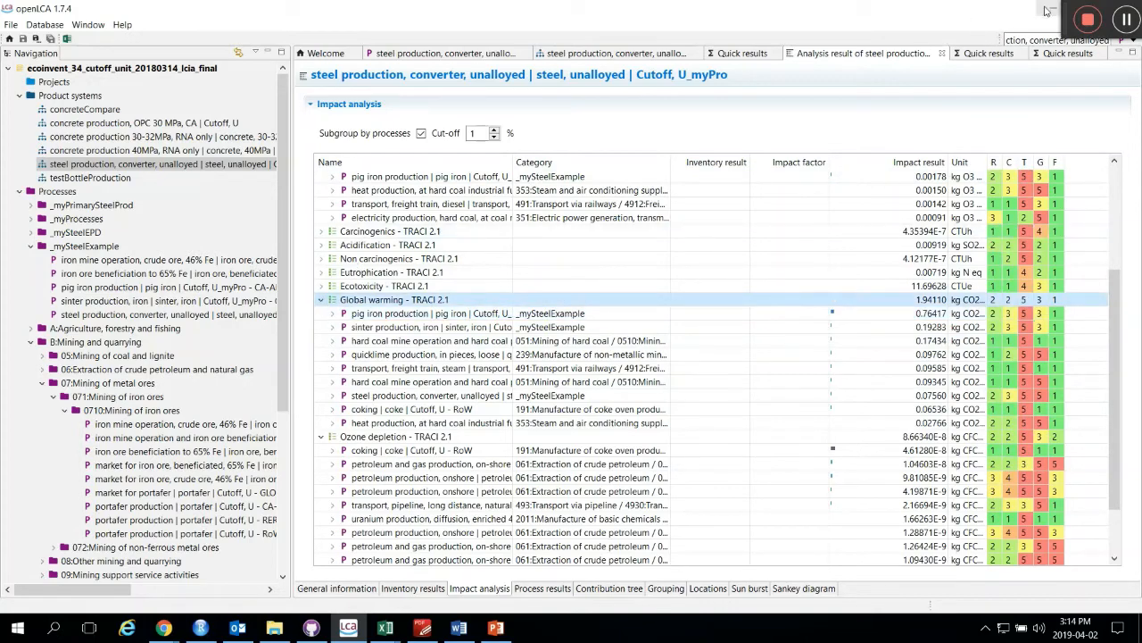
Switch to the Word report template and review the Study Limitations section, highlighting the words "most impactful improvements" while reading its guidance
left_click(459, 627)
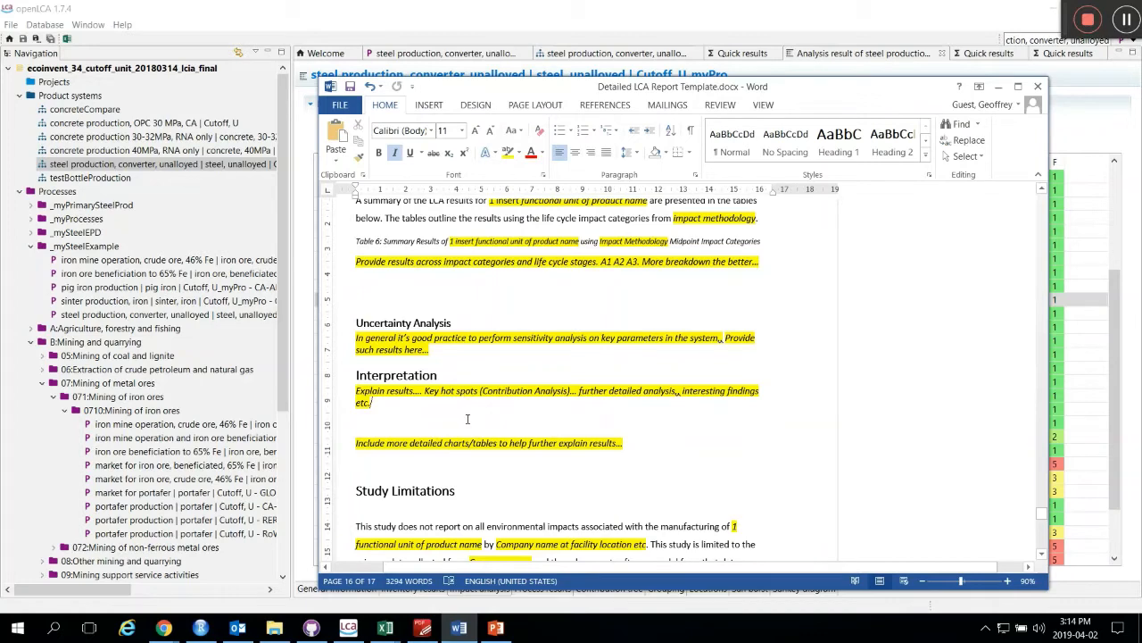
scroll(464, 442, "down", 1)
scroll(464, 443, "down", 3)
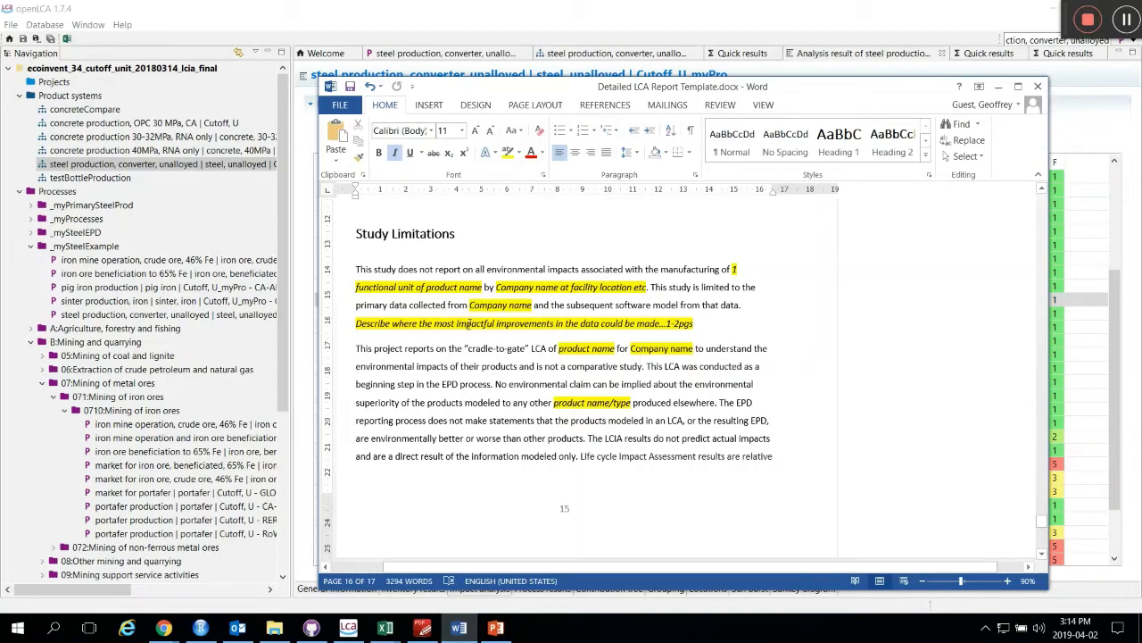
left_click_drag(434, 325, 556, 325)
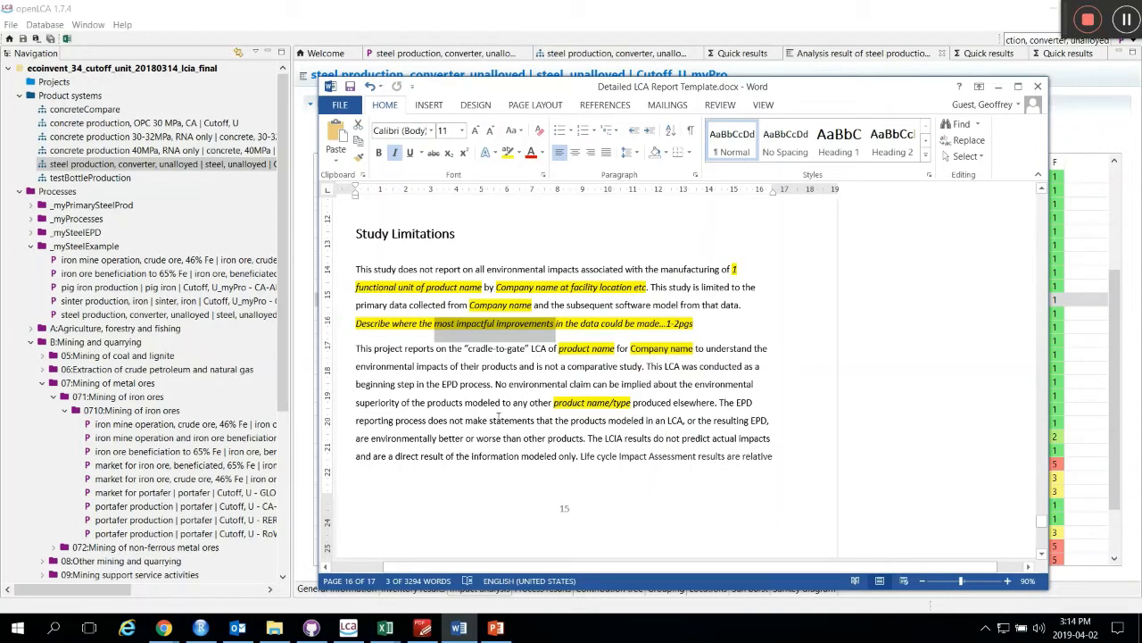
left_click(499, 402)
Read the rest of the limitations text, the References section and Appendix A through to the end of the report template
scroll(412, 405, "down", 1)
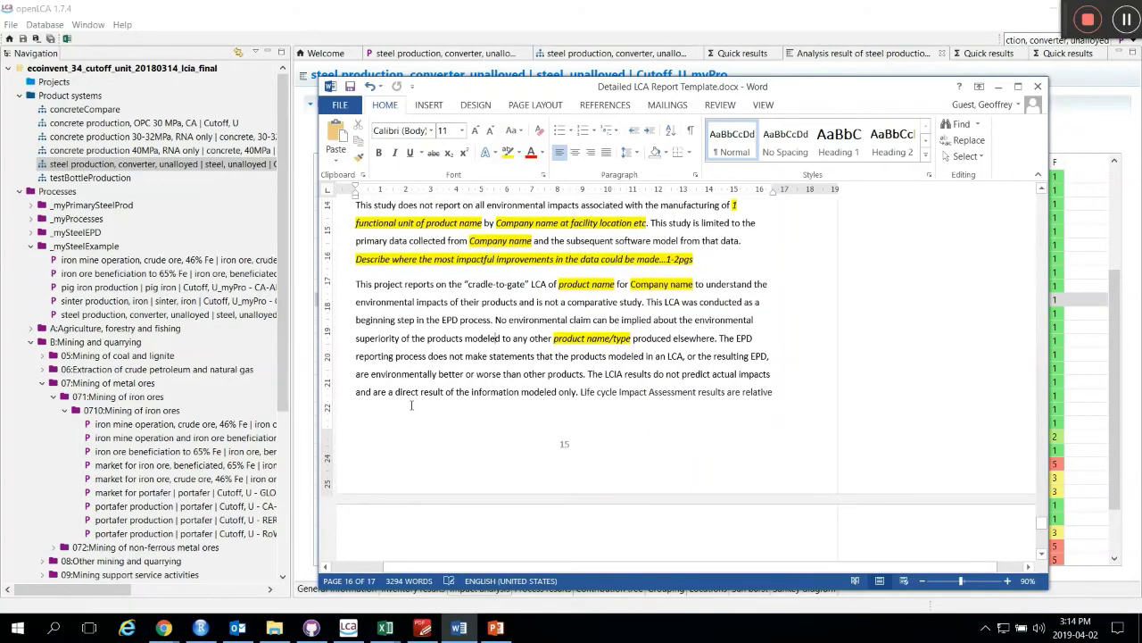
scroll(411, 405, "down", 4)
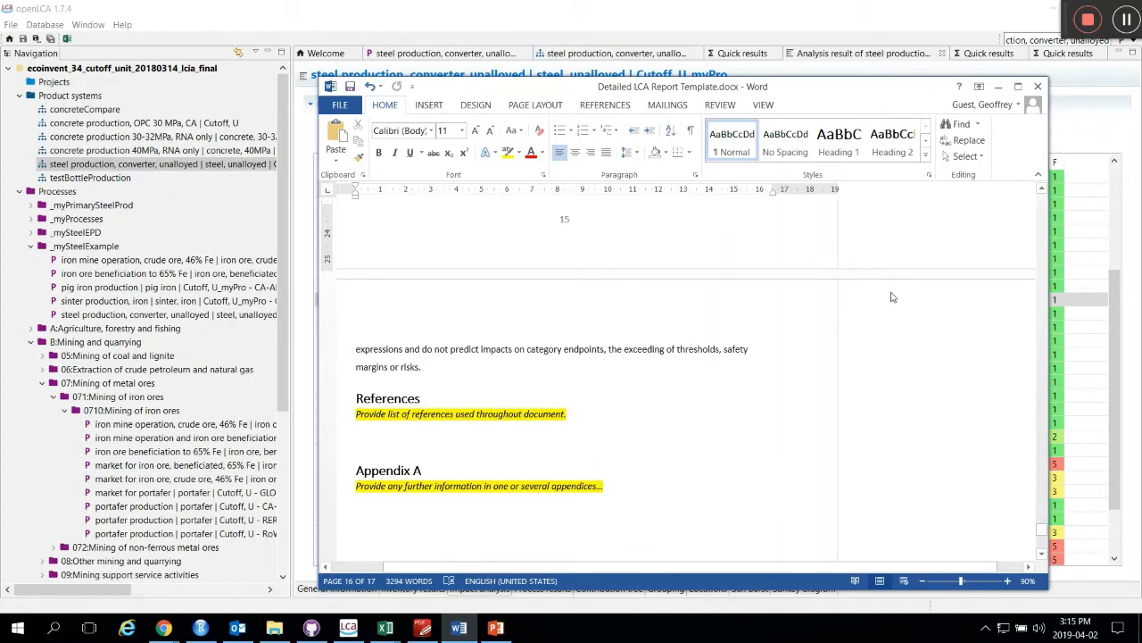
scroll(467, 442, "down", 1)
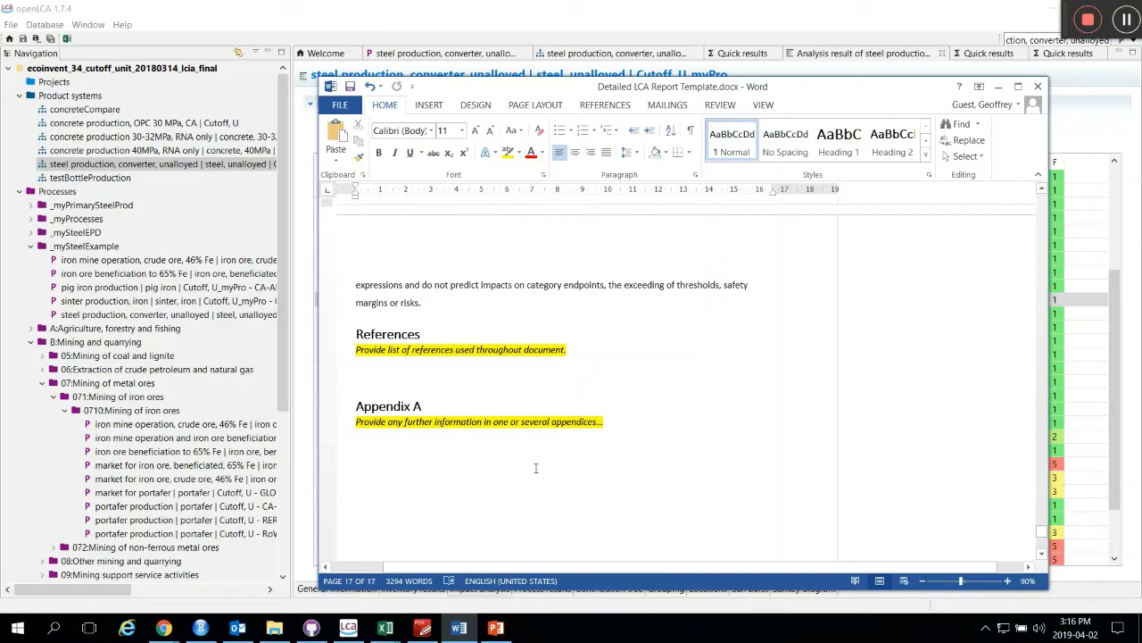
scroll(535, 467, "down", 5)
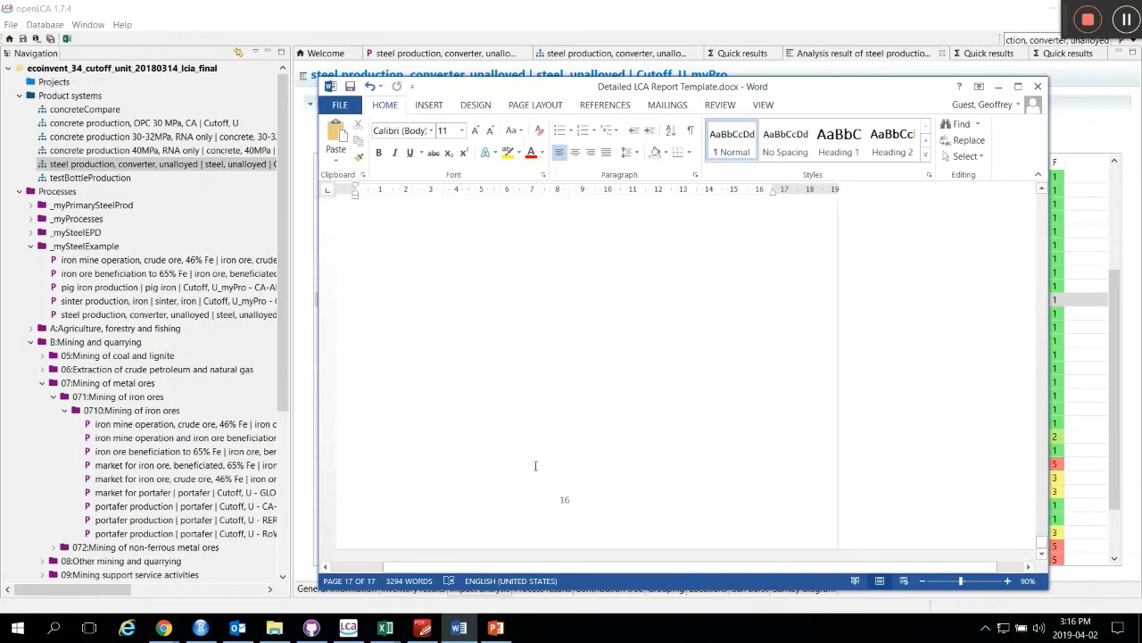
Go back through the report template to review the impact category tables and the Environmental Life Cycle Impact Assessment introduction
scroll(536, 465, "up", 5)
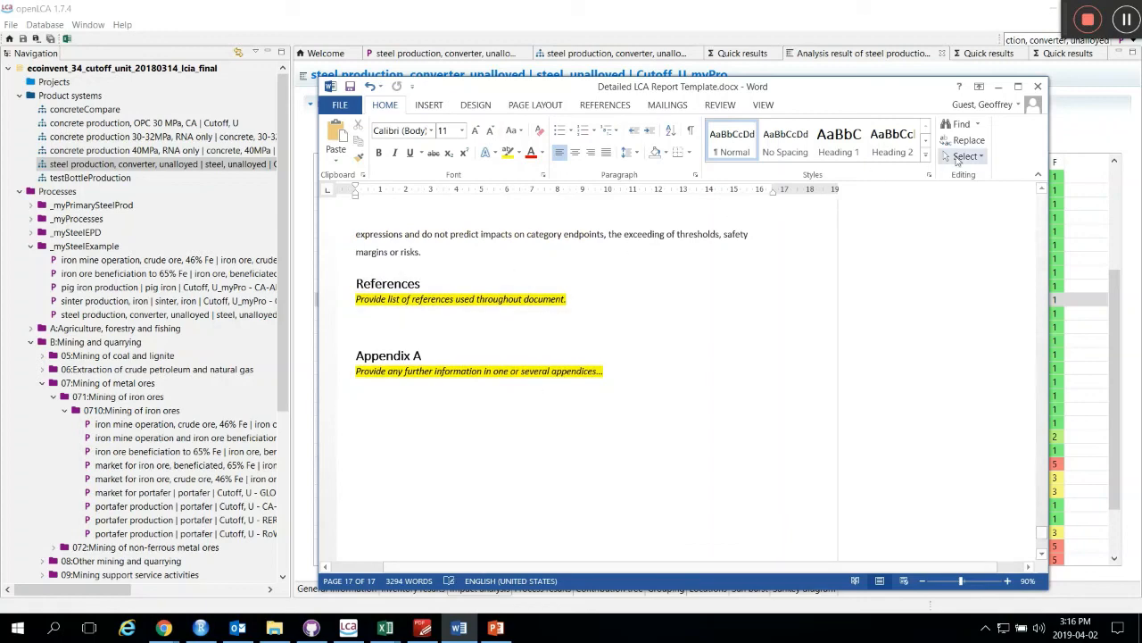
scroll(924, 262, "up", 3)
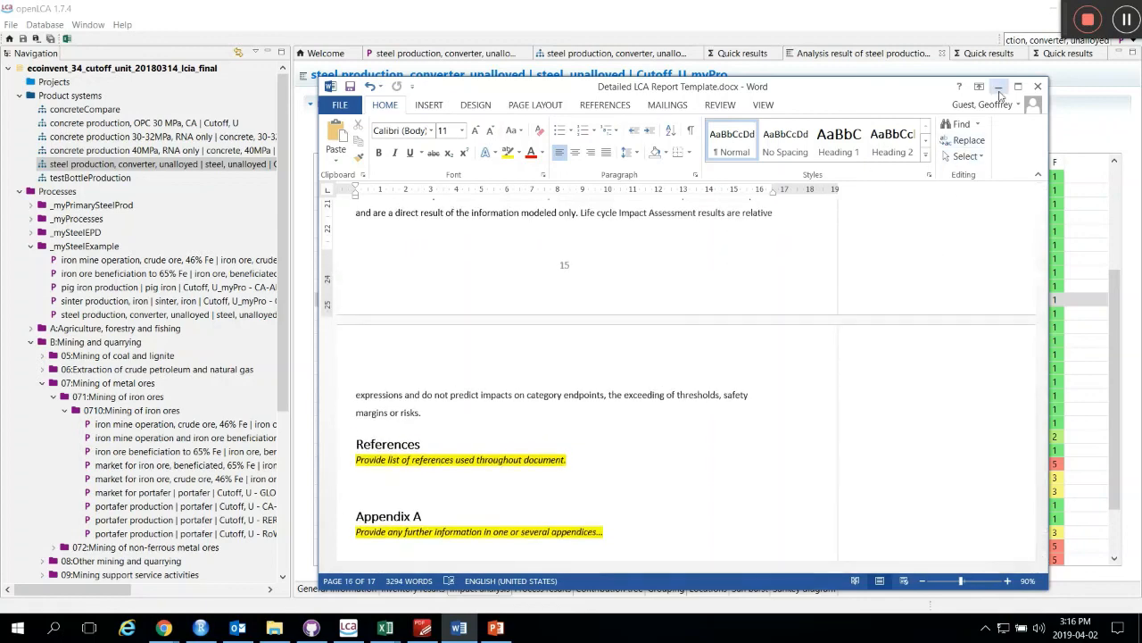
scroll(690, 357, "up", 7)
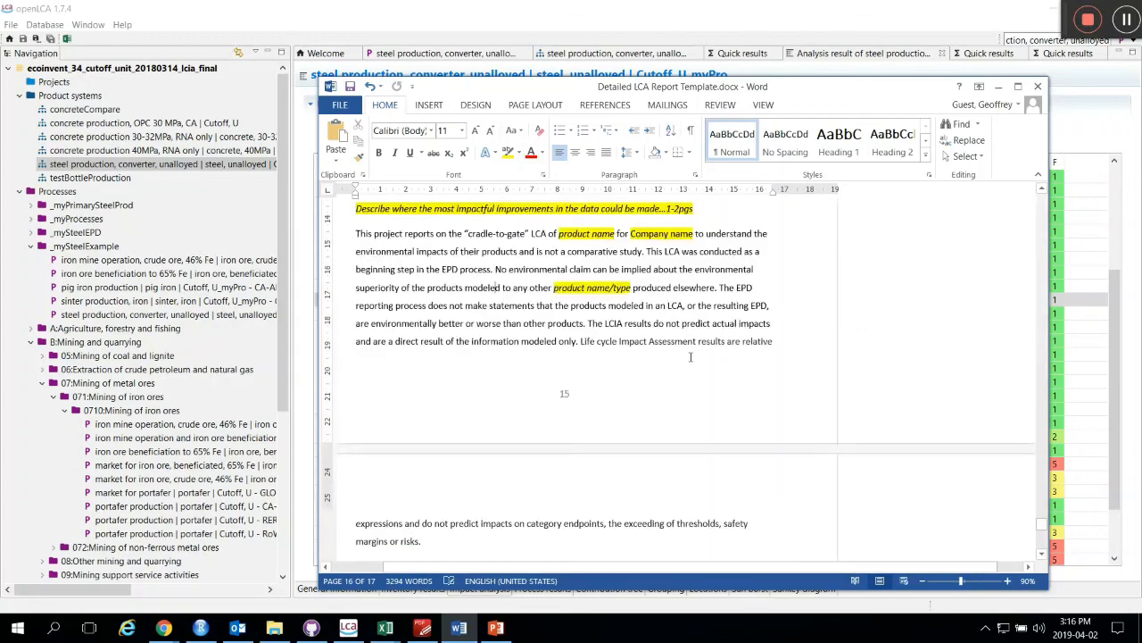
scroll(690, 357, "up", 10)
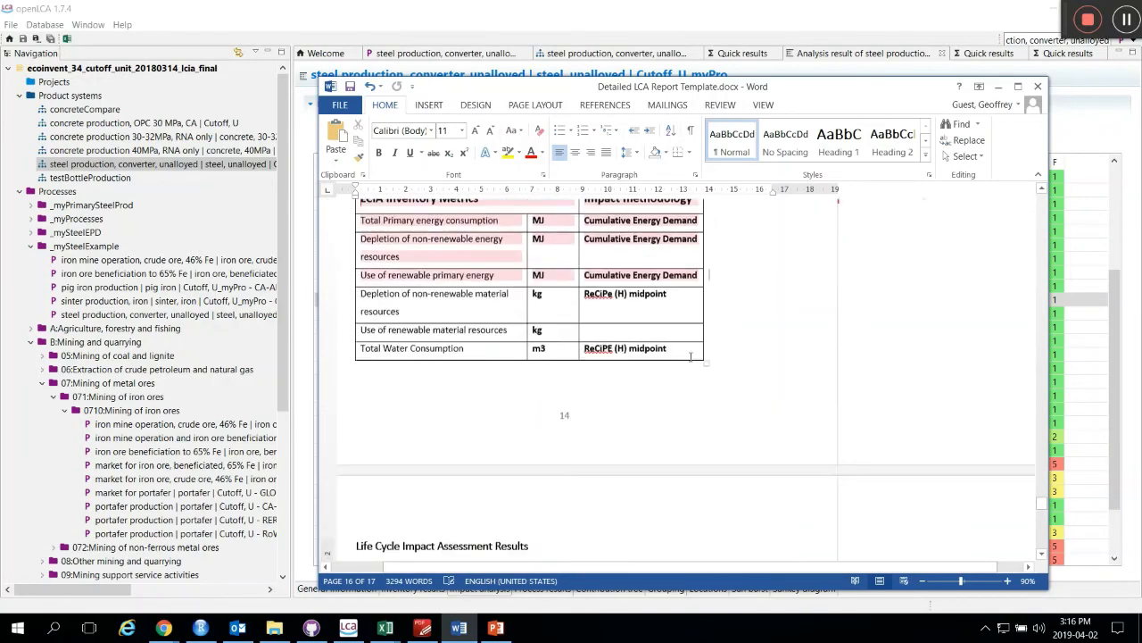
scroll(690, 357, "up", 10)
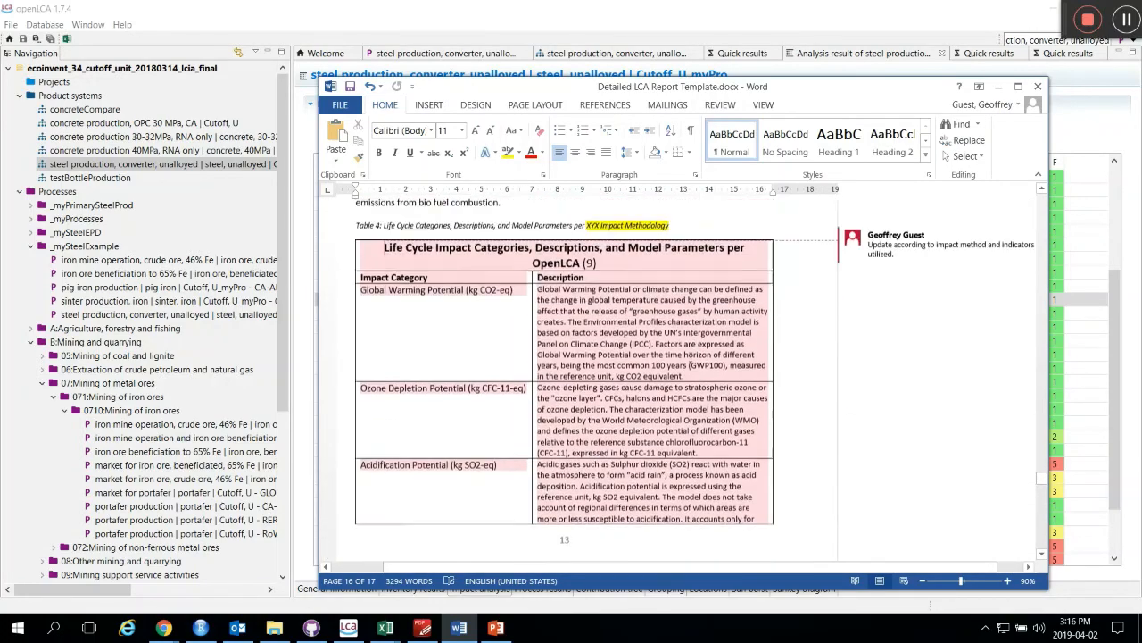
scroll(704, 346, "up", 1)
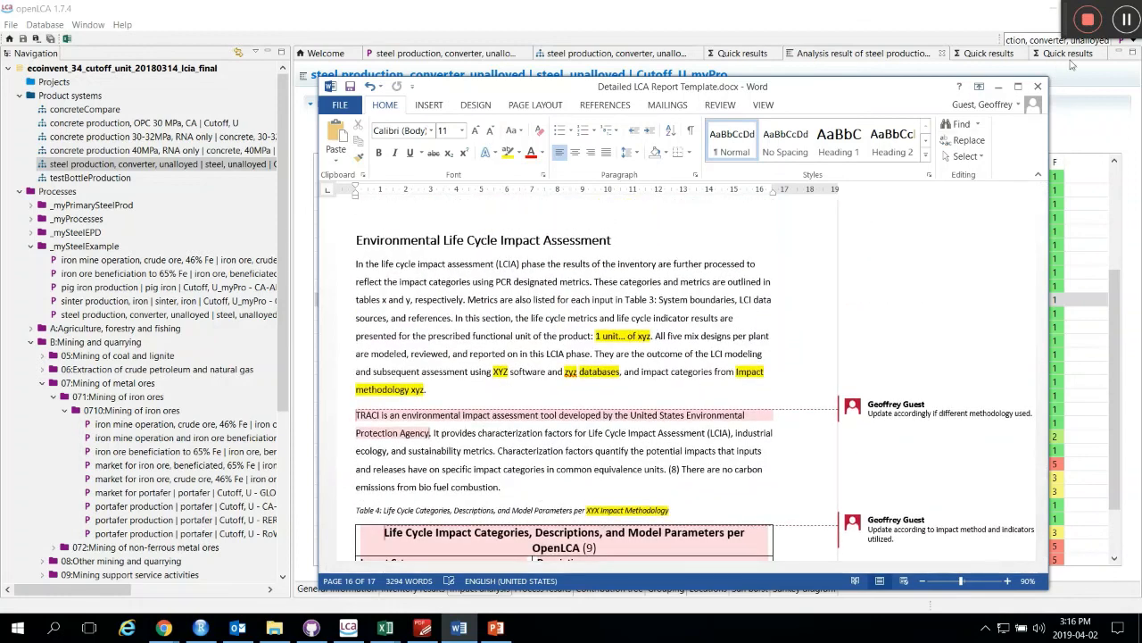